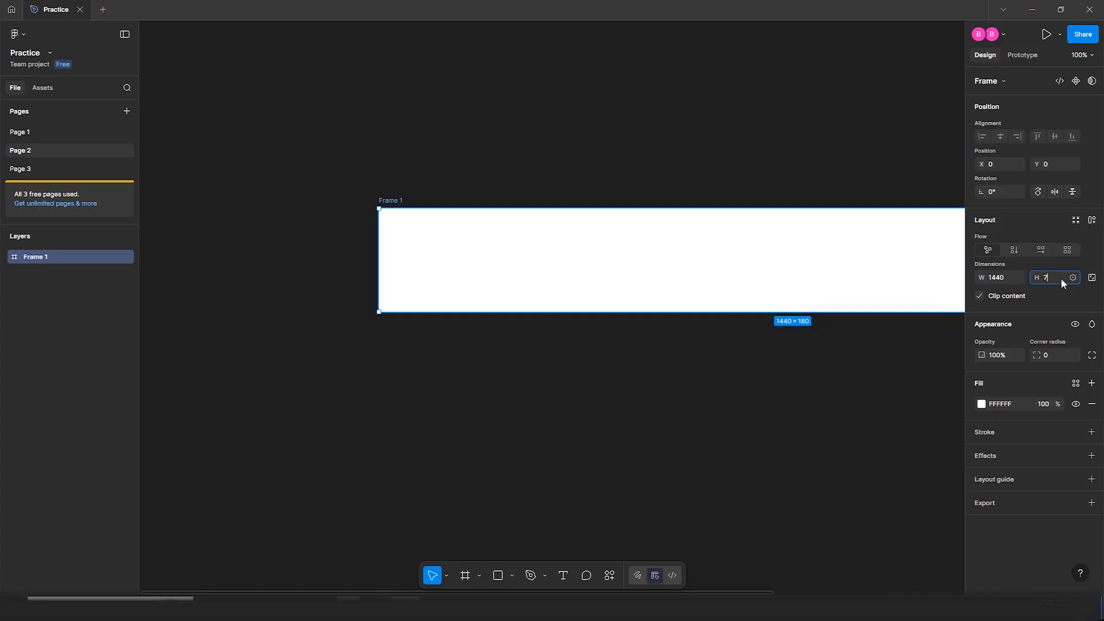
Set the frame height to 797 so it measures 1440 × 797
{"action": "type", "text": "7"}
{"action": "key", "text": "Return"}
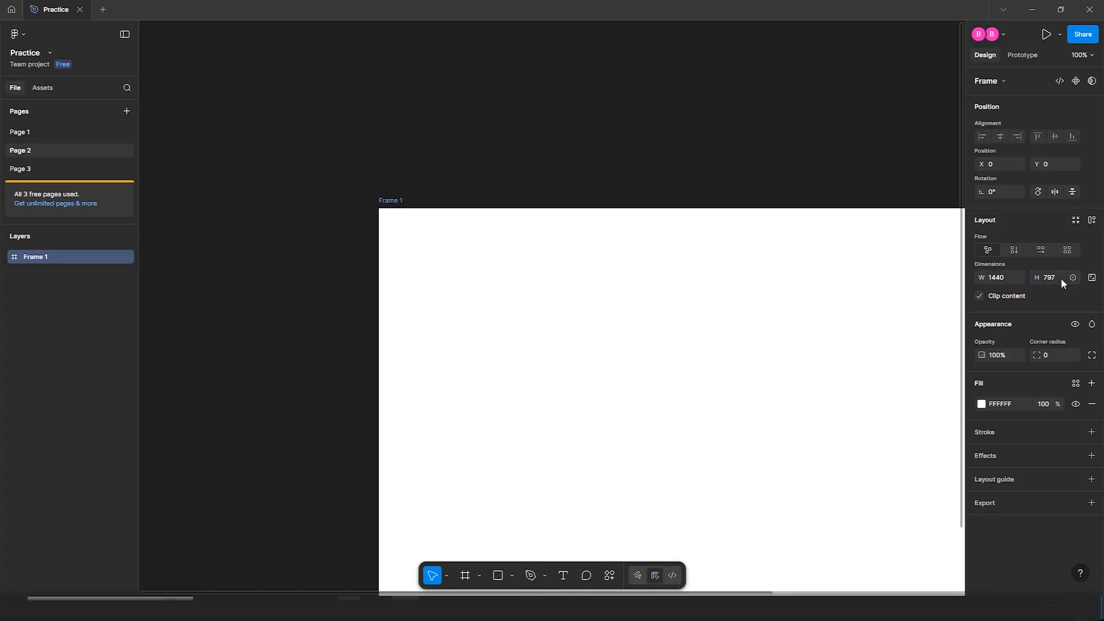
{"action": "key", "text": "shift+1"}
{"action": "left_click_drag", "start_coordinate": [722, 281], "coordinate": [560, 246]}
{"action": "left_click", "coordinate": [507, 177]}
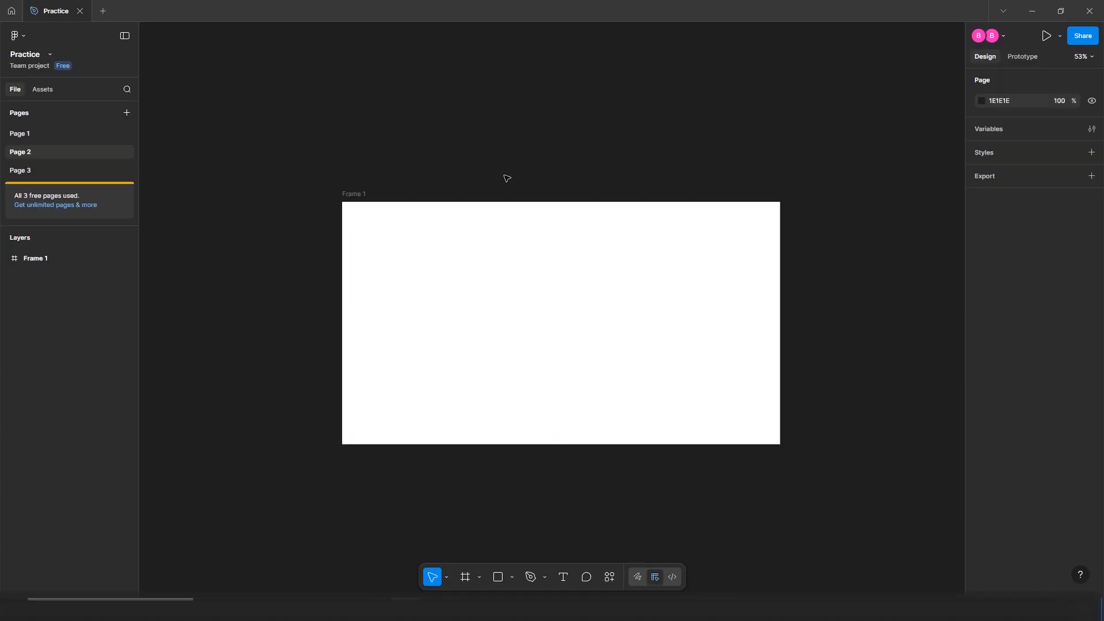
Rename the frame to 'Desktop'
{"action": "left_click", "coordinate": [363, 196]}
{"action": "double_click", "coordinate": [362, 195]}
{"action": "type", "text": "Desktop"}
{"action": "key", "text": "Return"}
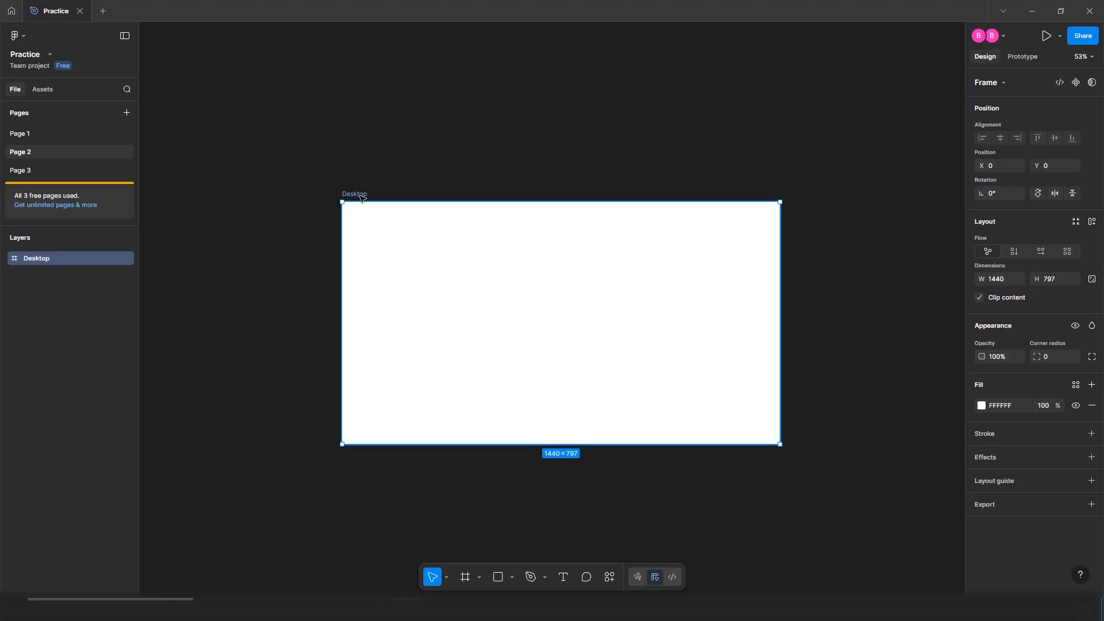
{"action": "left_click", "coordinate": [495, 118]}
Draw a 1277 × 674 frame inside Desktop, centre it both ways, and add a stroke
{"action": "left_click", "coordinate": [572, 258]}
{"action": "key", "text": "f"}
{"action": "left_click_drag", "start_coordinate": [382, 234], "coordinate": [733, 411]}
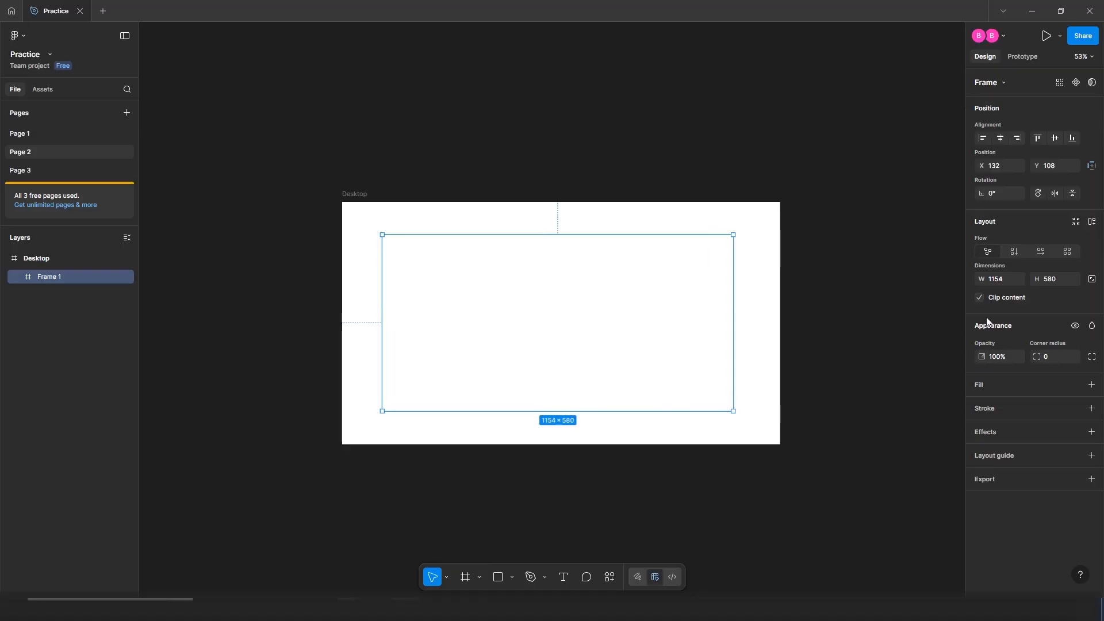
{"action": "left_click", "coordinate": [1000, 279]}
{"action": "type", "text": "1277"}
{"action": "key", "text": "Return"}
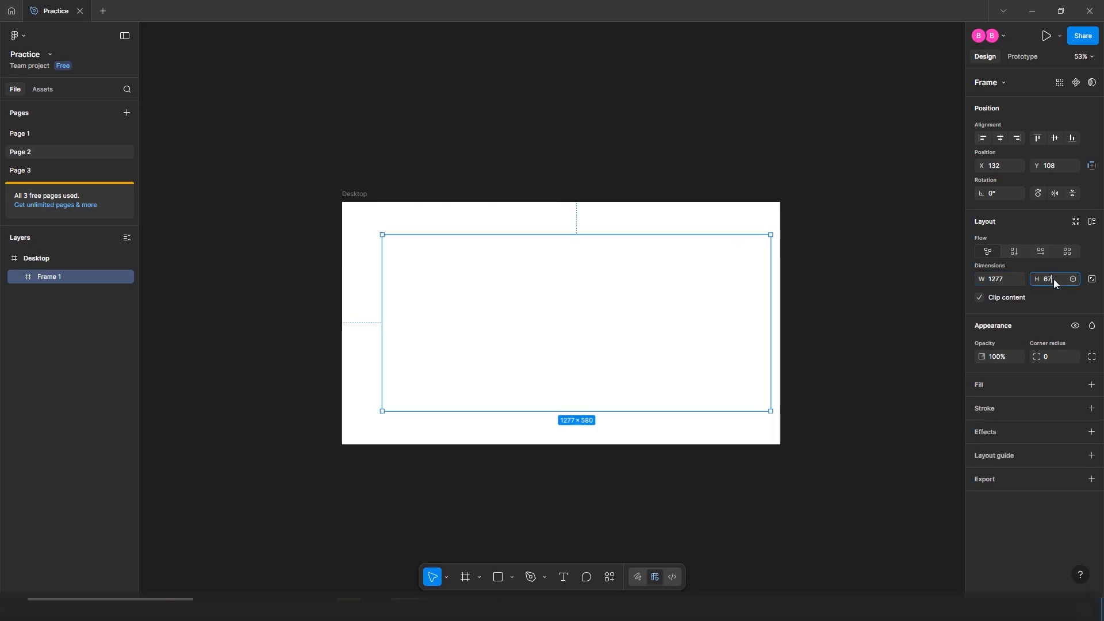
{"action": "key", "text": "Return"}
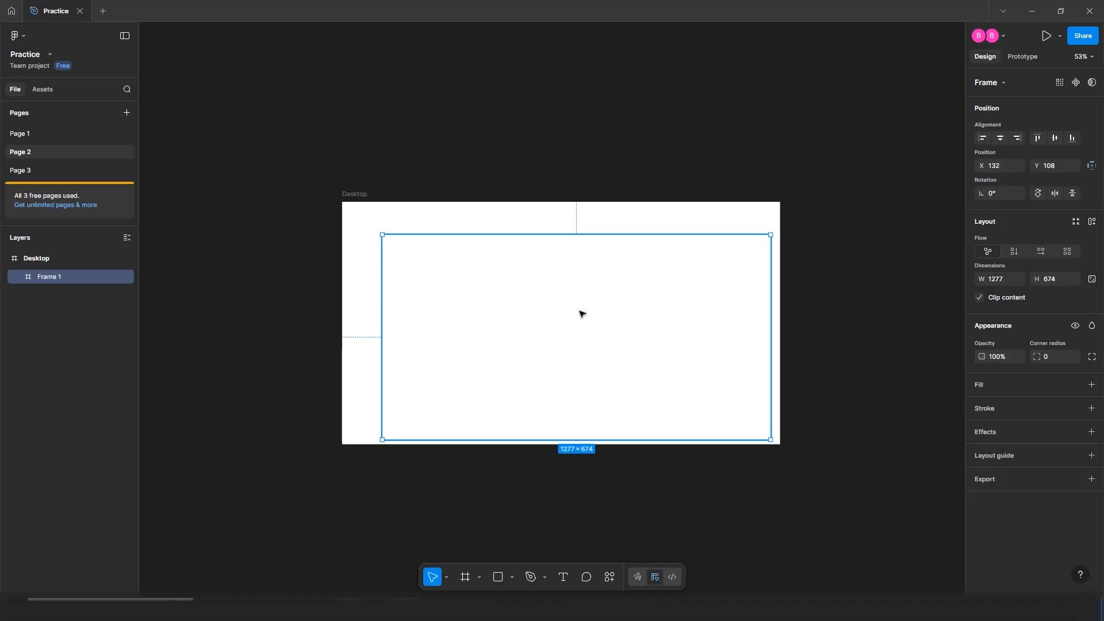
{"action": "left_click", "coordinate": [1000, 138]}
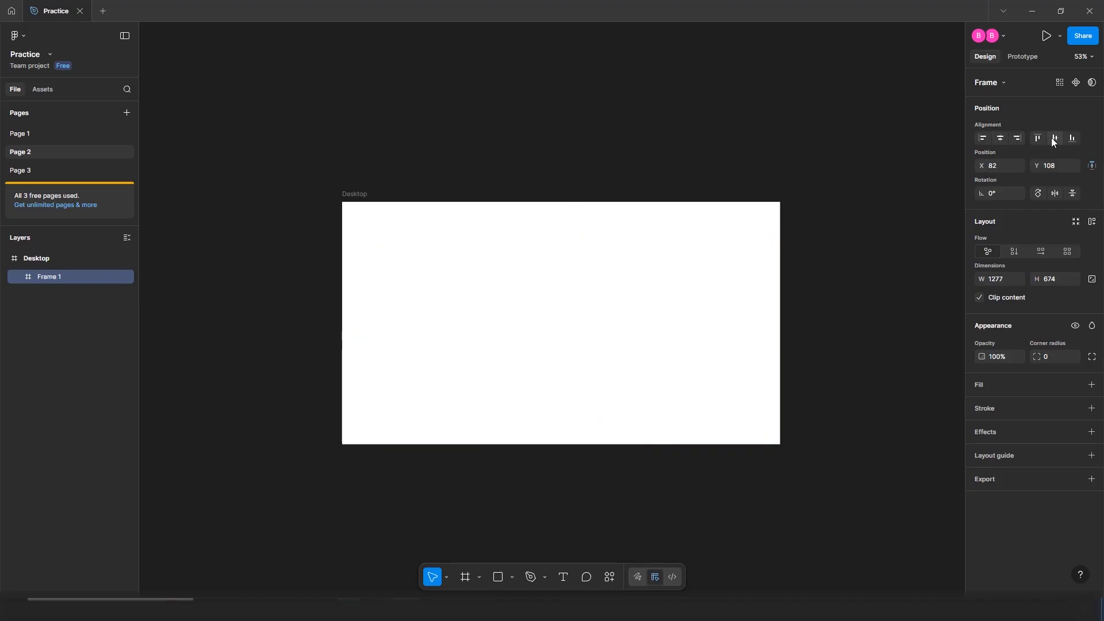
{"action": "left_click", "coordinate": [1055, 138]}
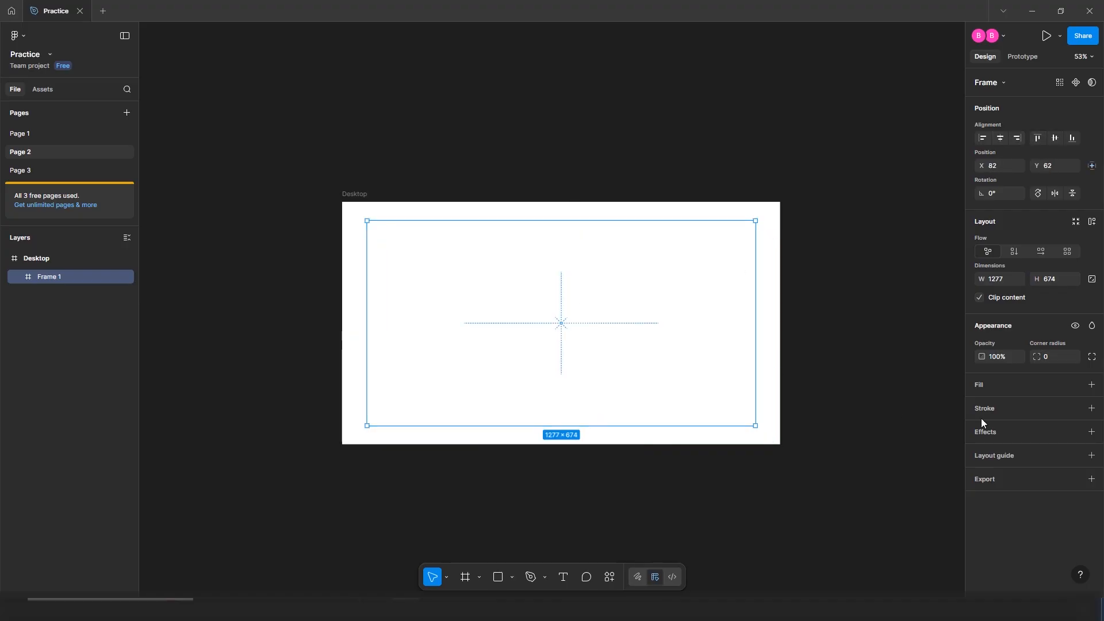
{"action": "left_click", "coordinate": [1091, 408]}
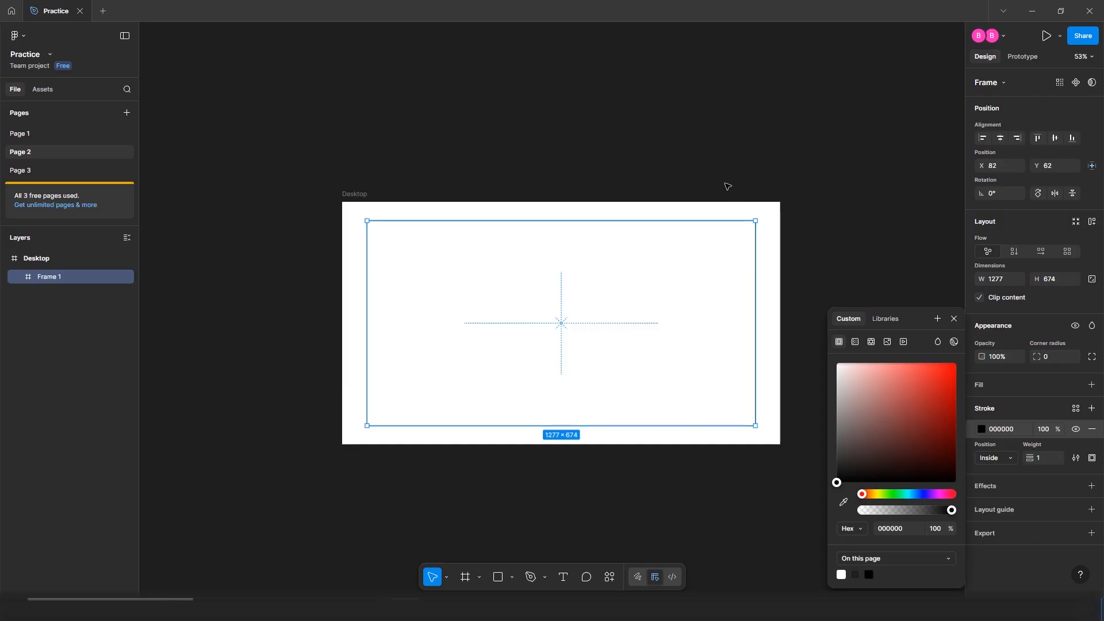
Fill the Desktop frame with black (000000)
{"action": "left_click", "coordinate": [709, 170]}
{"action": "scroll", "coordinate": [542, 303], "scroll_direction": "up", "scroll_amount": 2}
{"action": "scroll", "coordinate": [543, 303], "scroll_direction": "up", "scroll_amount": 1}
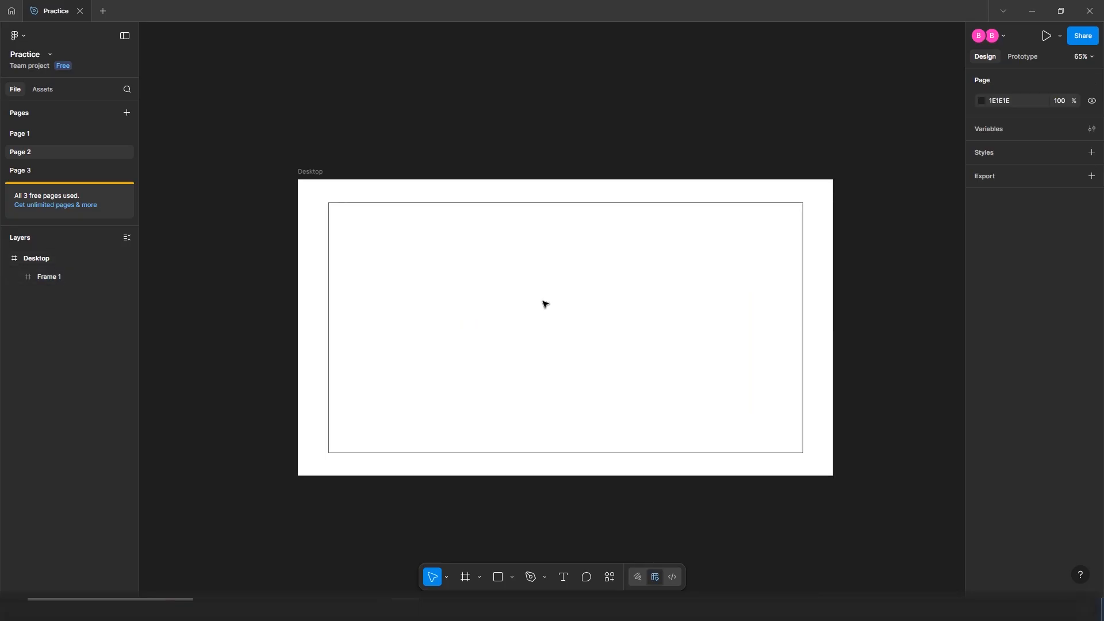
{"action": "key", "text": "ctrl+a"}
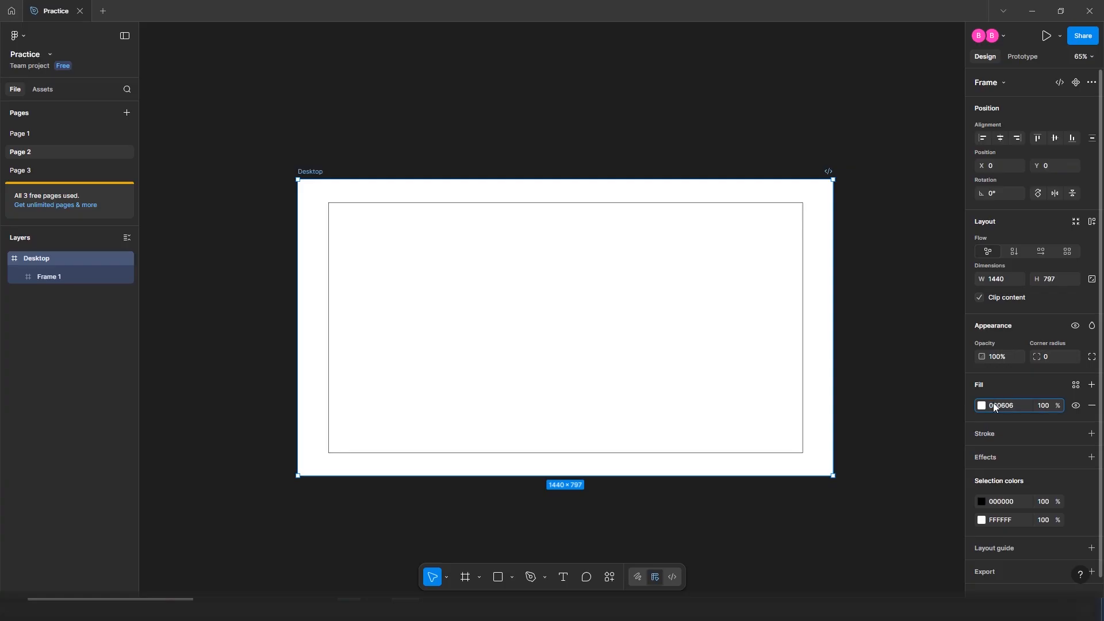
{"action": "type", "text": "000000"}
{"action": "key", "text": "Return"}
Give the inner frame a 141414 fill and remove its stroke
{"action": "left_click", "coordinate": [689, 332]}
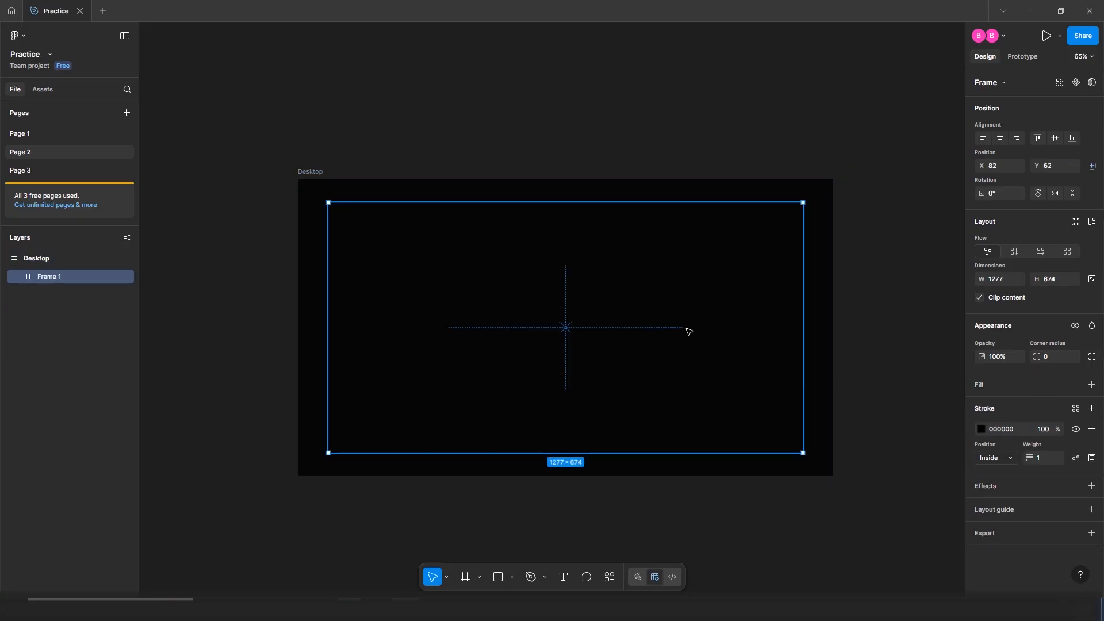
{"action": "left_click", "coordinate": [1009, 431]}
{"action": "type", "text": "141414"}
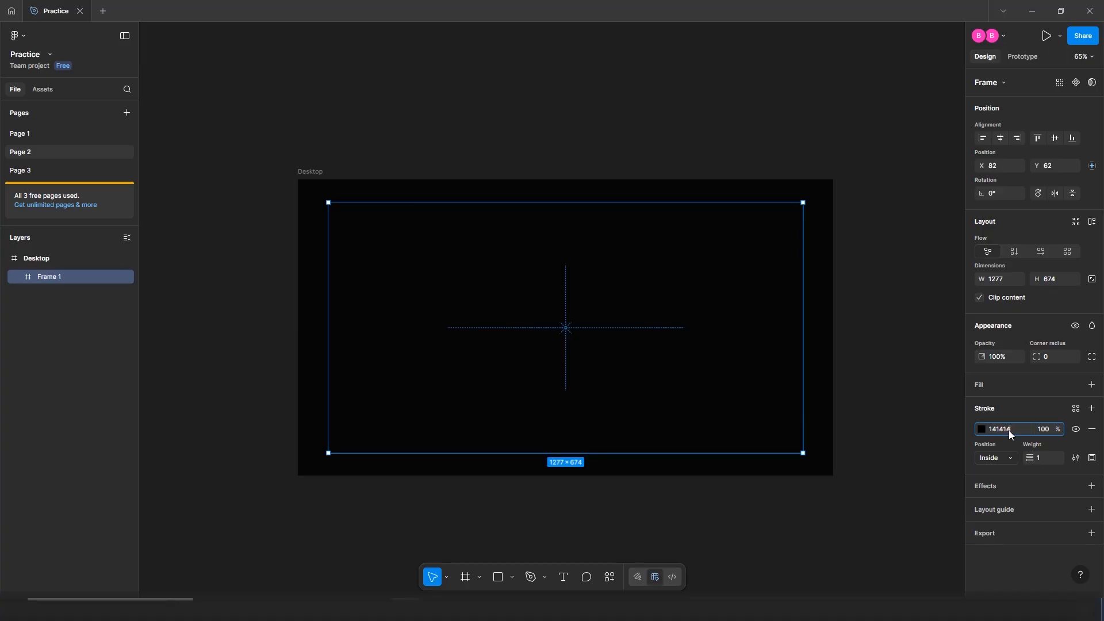
{"action": "left_click", "coordinate": [1092, 385]}
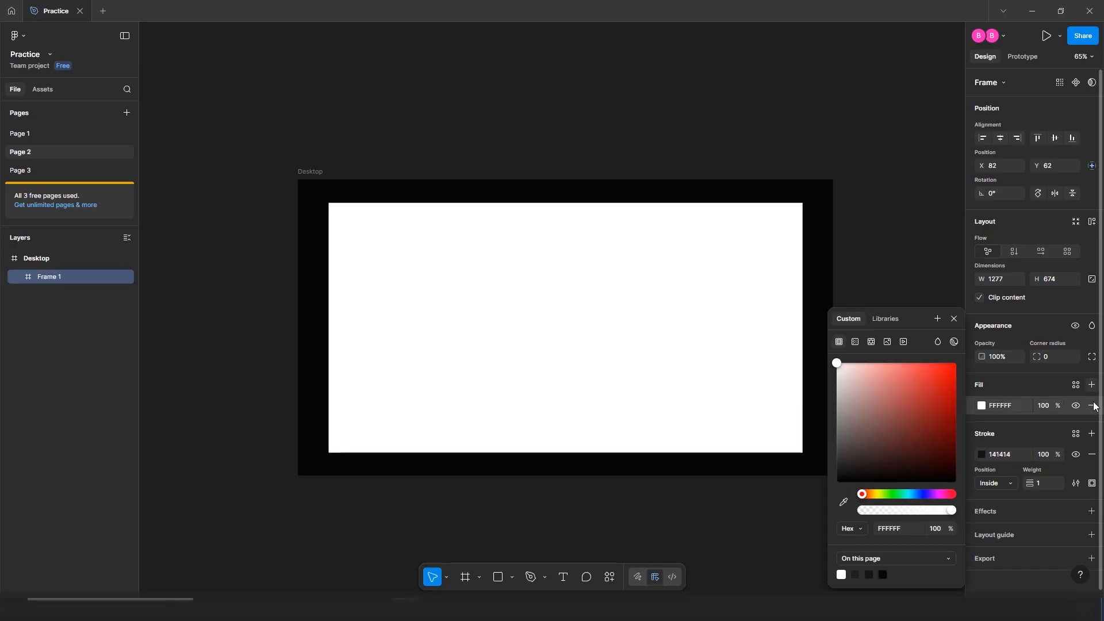
{"action": "left_click", "coordinate": [1091, 454]}
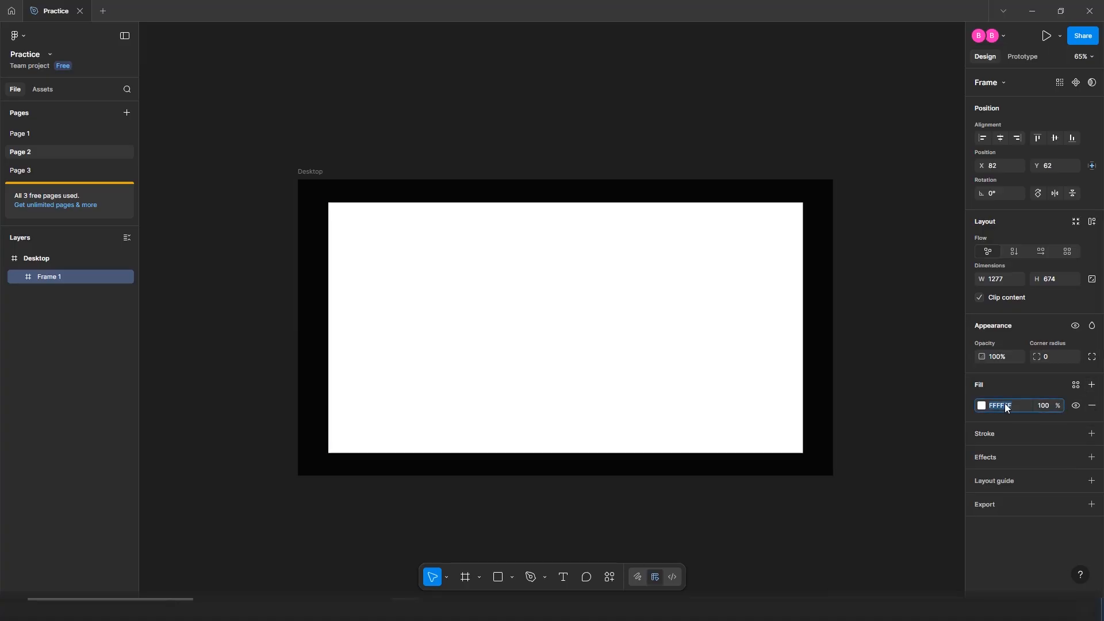
{"action": "type", "text": "141414"}
{"action": "key", "text": "Return"}
{"action": "left_click", "coordinate": [927, 334]}
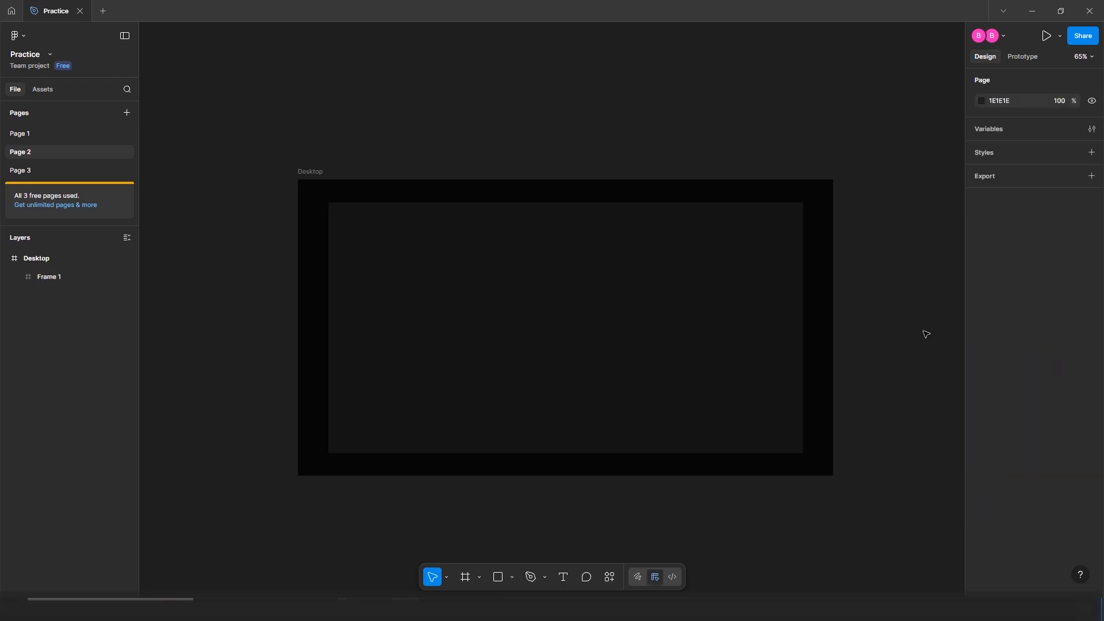
Set the inner frame's corner radius to 22
{"action": "left_click", "coordinate": [711, 298]}
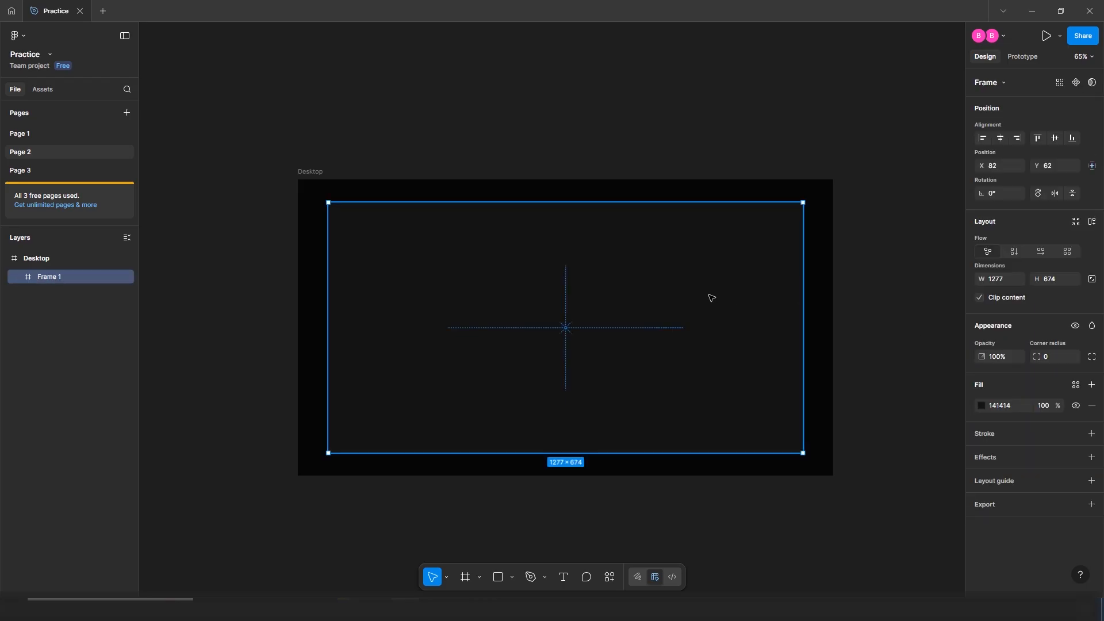
{"action": "left_click", "coordinate": [1046, 357]}
{"action": "type", "text": "22"}
{"action": "key", "text": "Return"}
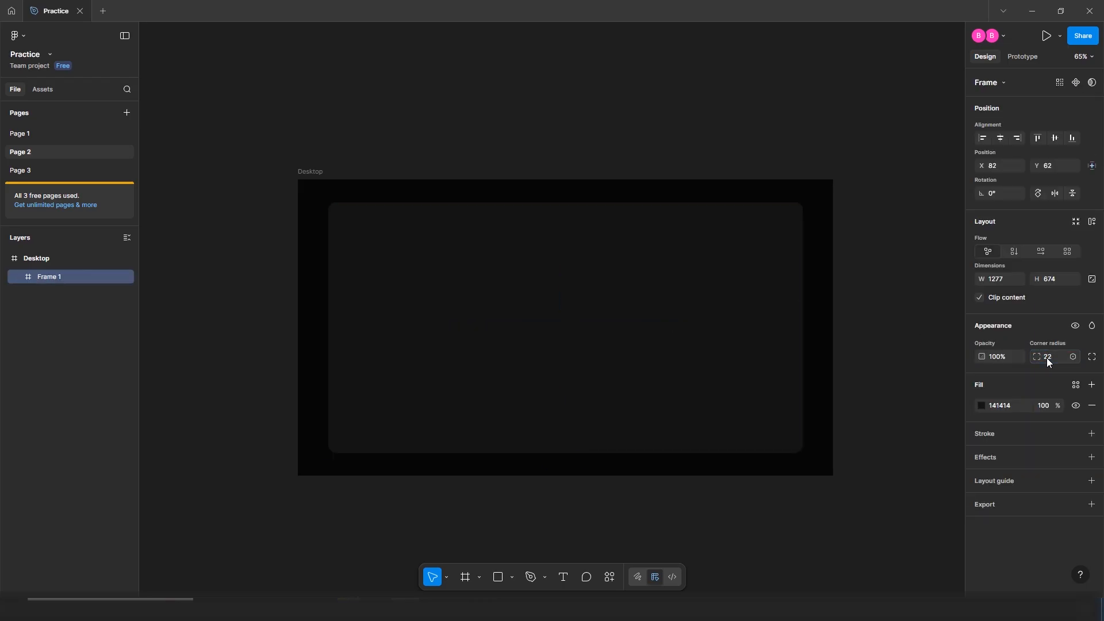
{"action": "left_click", "coordinate": [869, 374]}
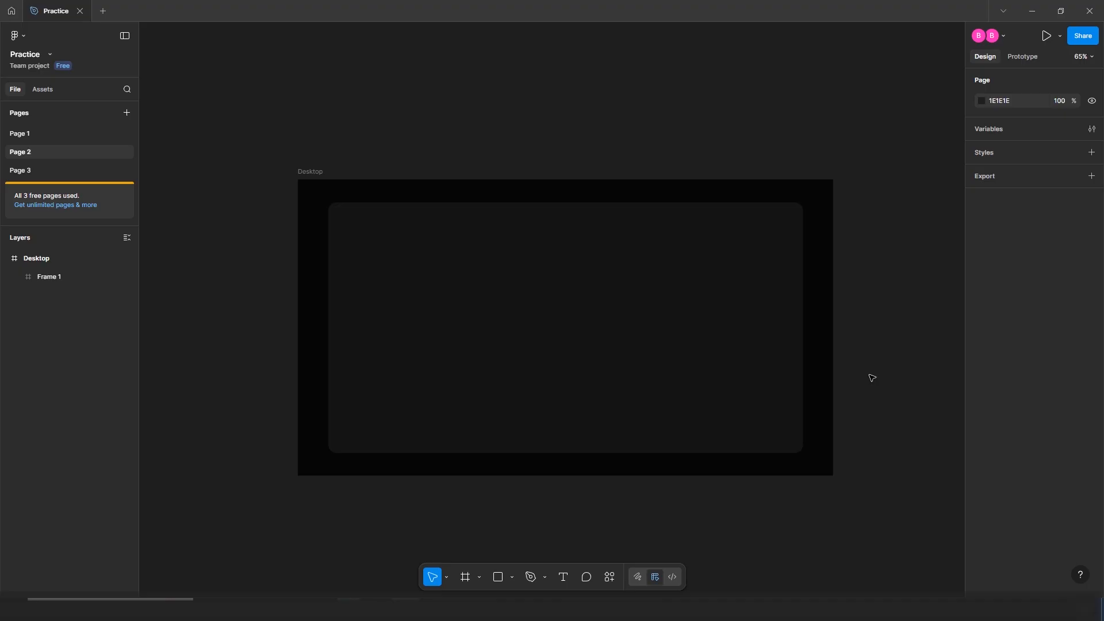
{"action": "scroll", "coordinate": [871, 378], "scroll_direction": "right", "scroll_amount": 1}
Add the text 'GET IN TOUCH' in Rajdhani Bold at size 48
{"action": "key", "text": "t"}
{"action": "left_click", "coordinate": [598, 236]}
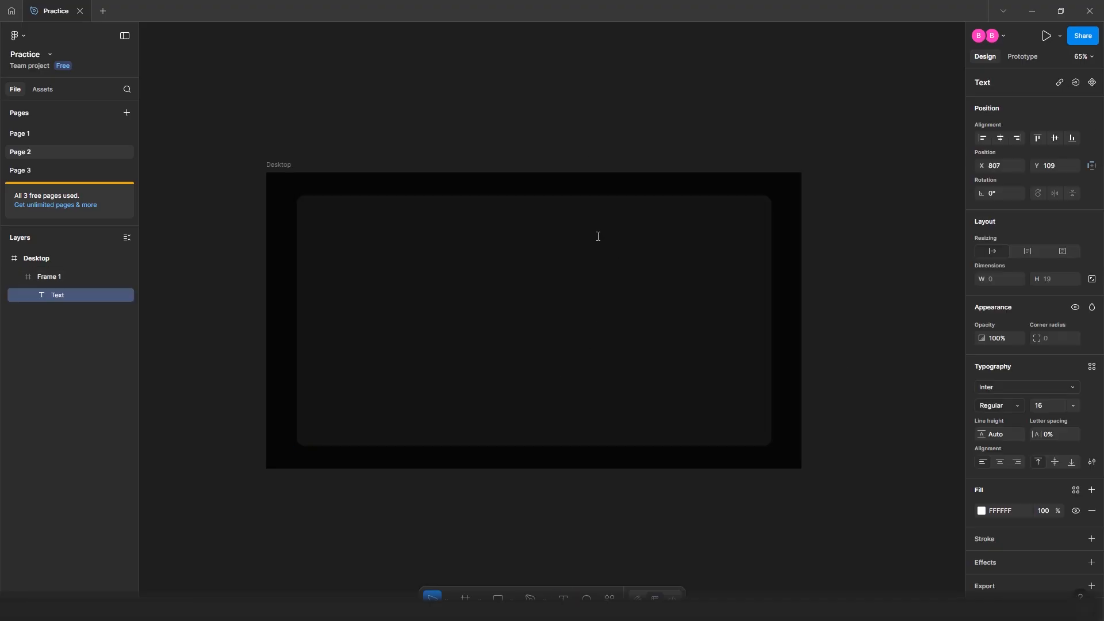
{"action": "type", "text": "GET IN TOUCH"}
{"action": "key", "text": "ctrl+a"}
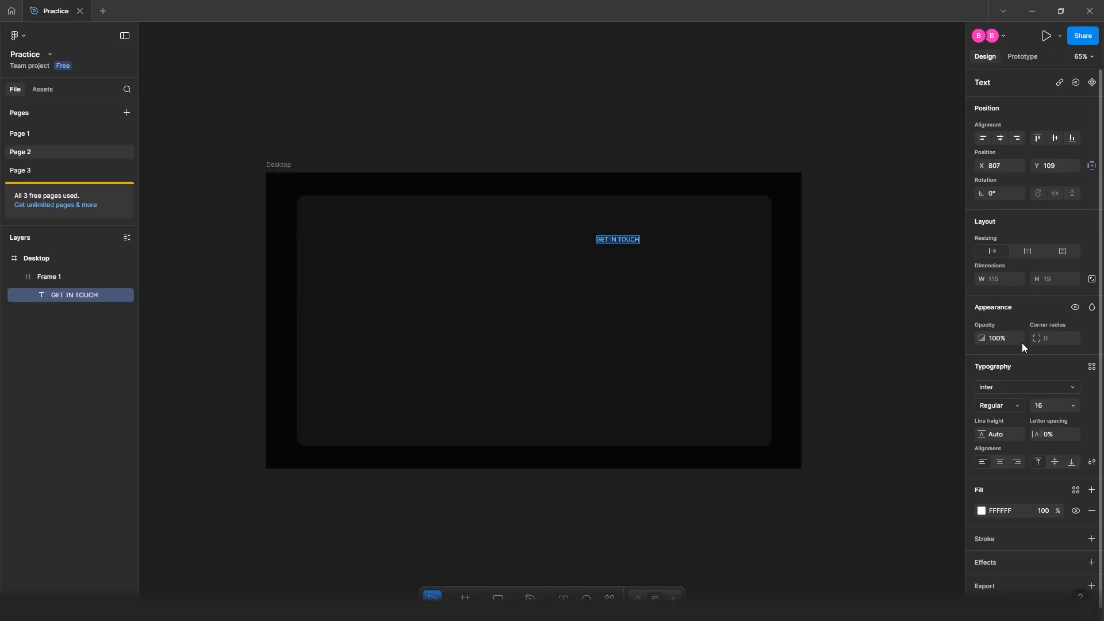
{"action": "left_click", "coordinate": [1025, 386]}
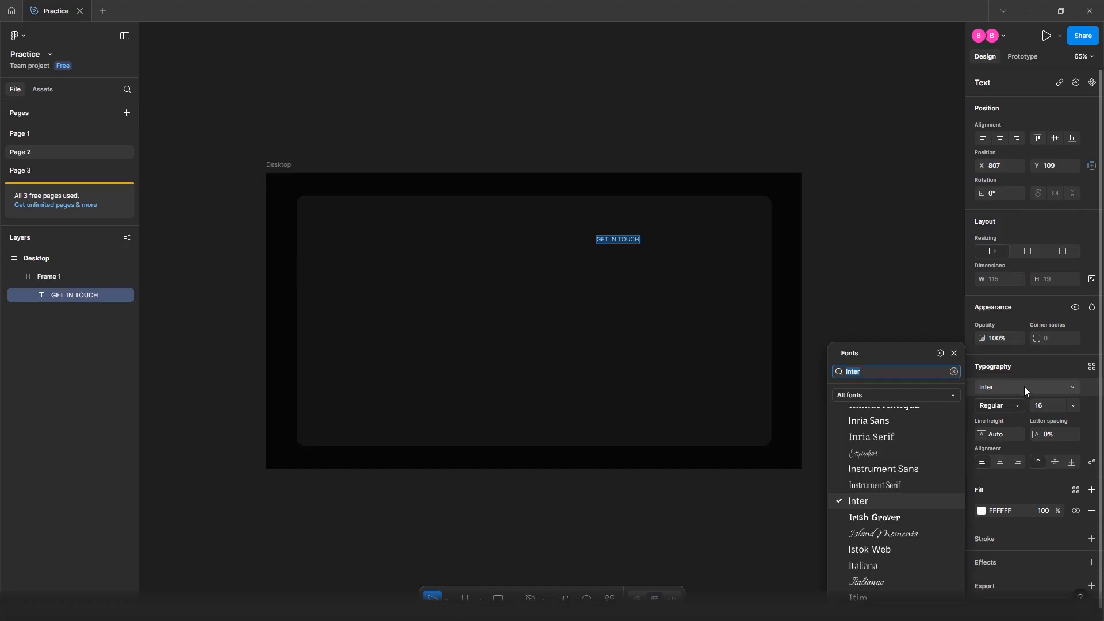
{"action": "type", "text": "RAJ"}
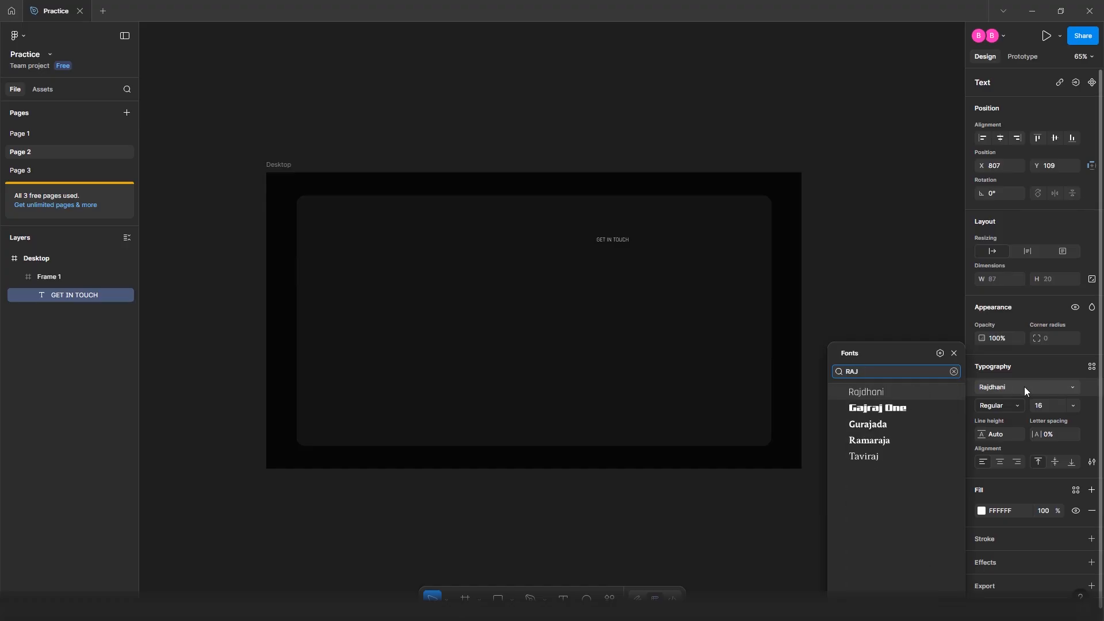
{"action": "key", "text": "Return"}
{"action": "left_click", "coordinate": [1049, 404]}
{"action": "type", "text": "48"}
{"action": "key", "text": "Return"}
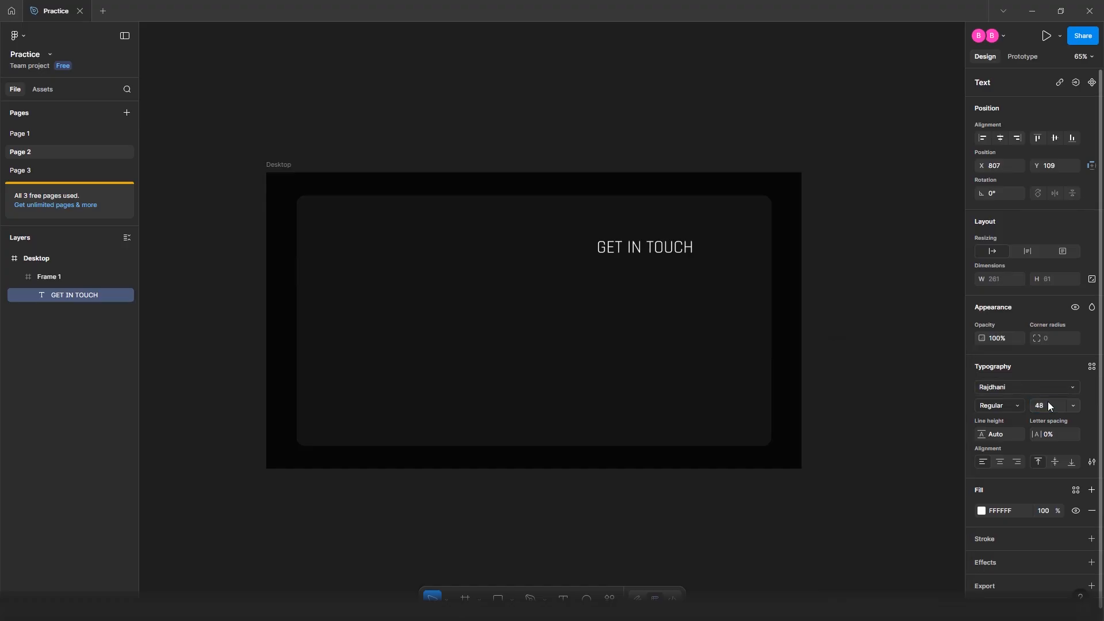
{"action": "left_click", "coordinate": [1008, 405]}
{"action": "left_click", "coordinate": [997, 446]}
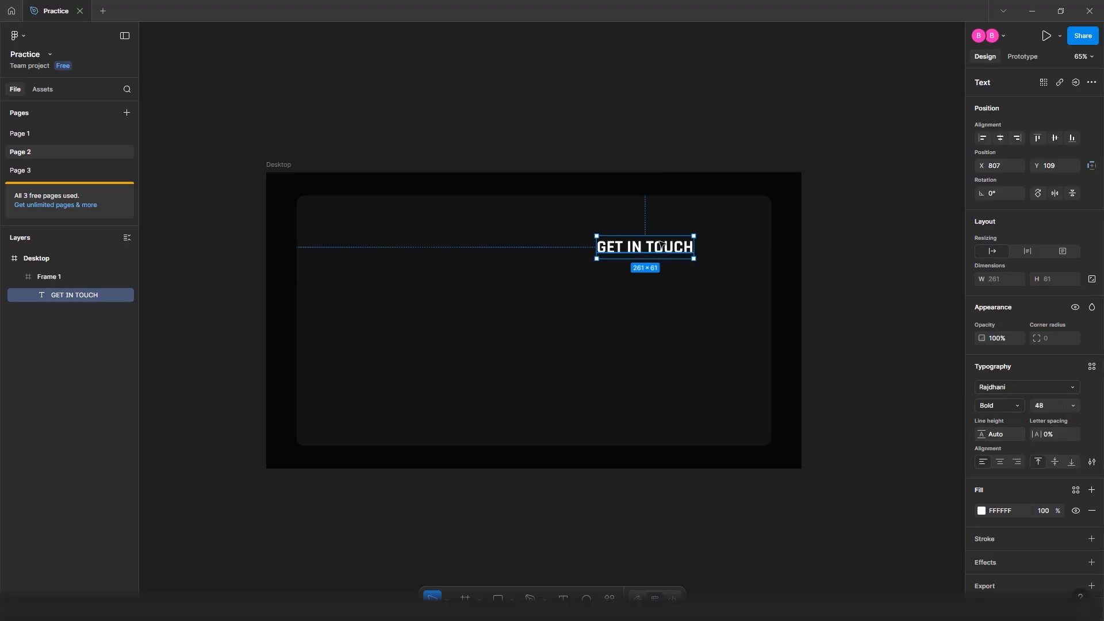
Position the GET IN TOUCH heading at X 557, Y 78
{"action": "left_click", "coordinate": [1012, 166]}
{"action": "type", "text": "557"}
{"action": "key", "text": "Return"}
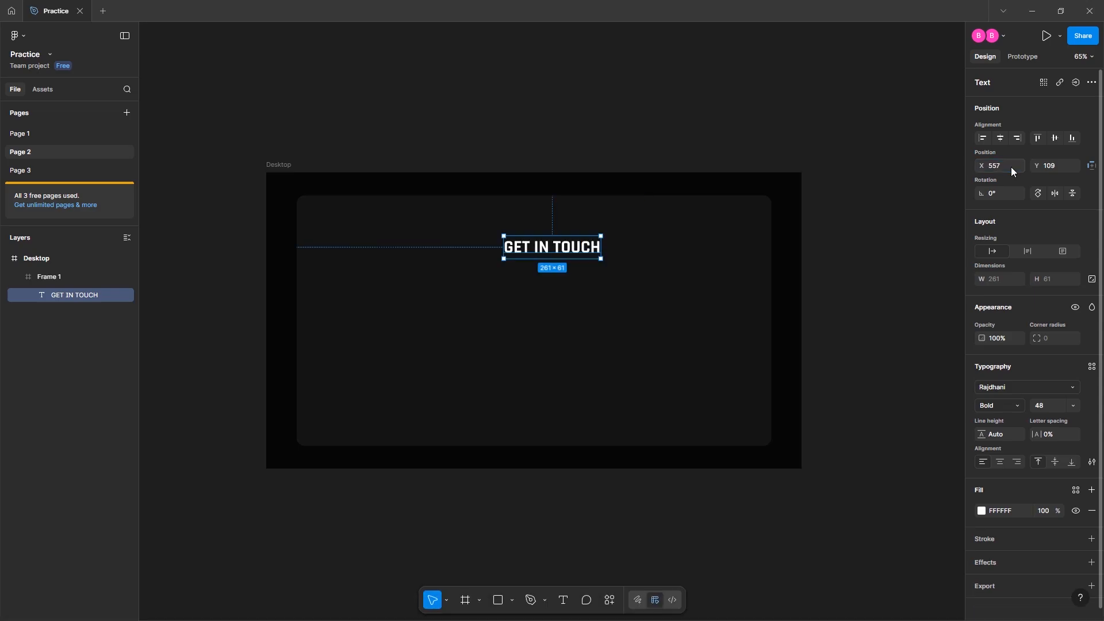
{"action": "left_click", "coordinate": [1049, 166]}
{"action": "double_click", "coordinate": [1050, 165]}
{"action": "type", "text": "78"}
{"action": "key", "text": "Return"}
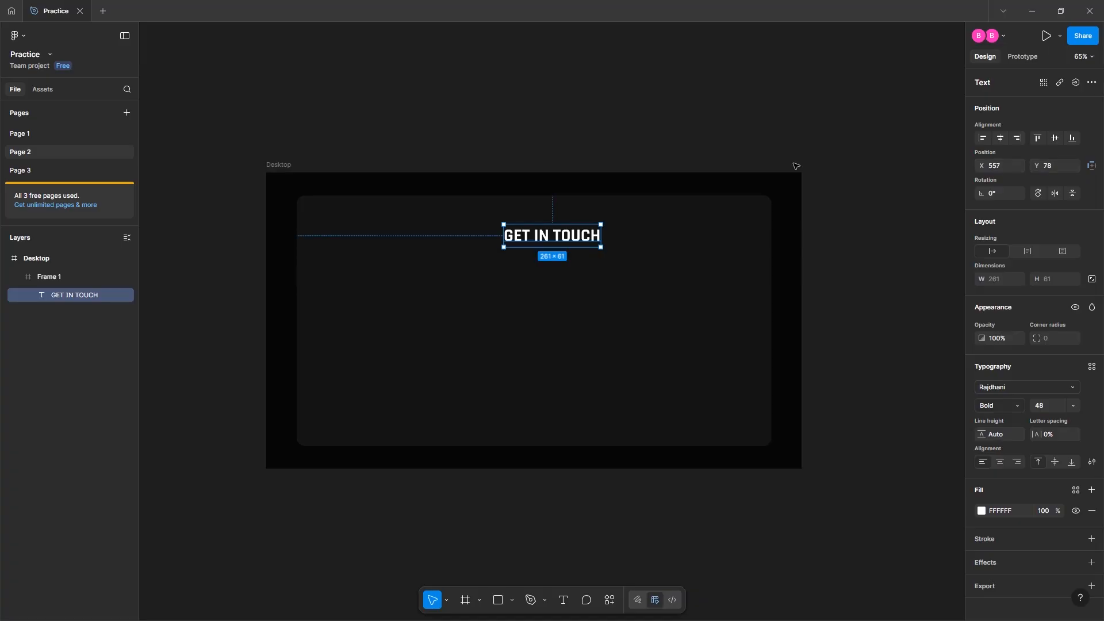
{"action": "left_click", "coordinate": [636, 143]}
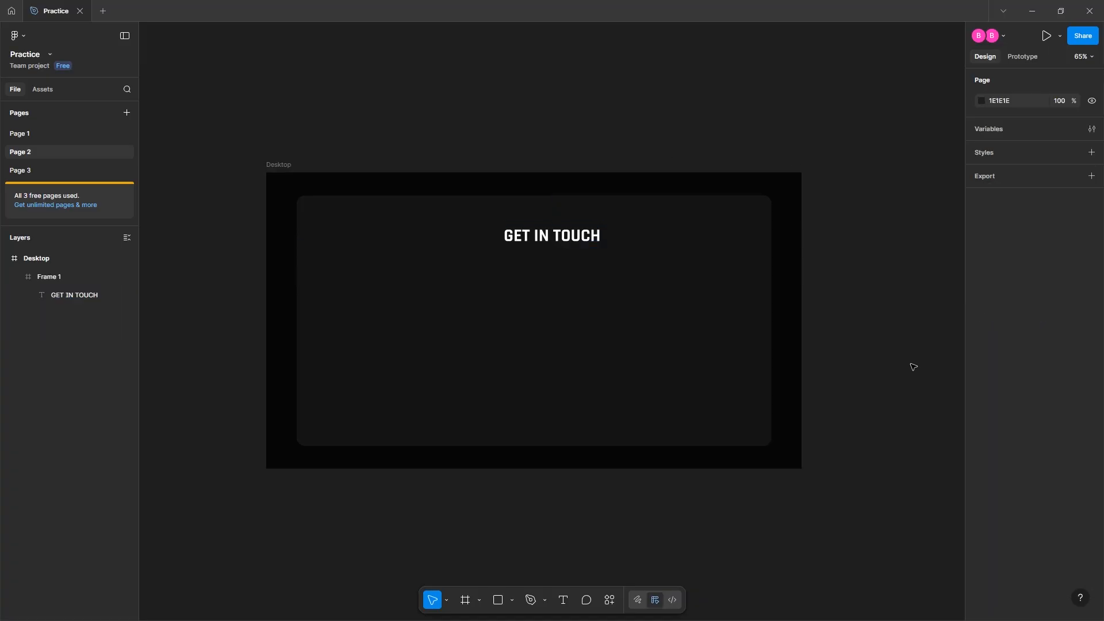
Paste the 'Get Ready To Create Great' heading, set it to size 68 and Title Case
{"action": "key", "text": "t"}
{"action": "left_click", "coordinate": [359, 274]}
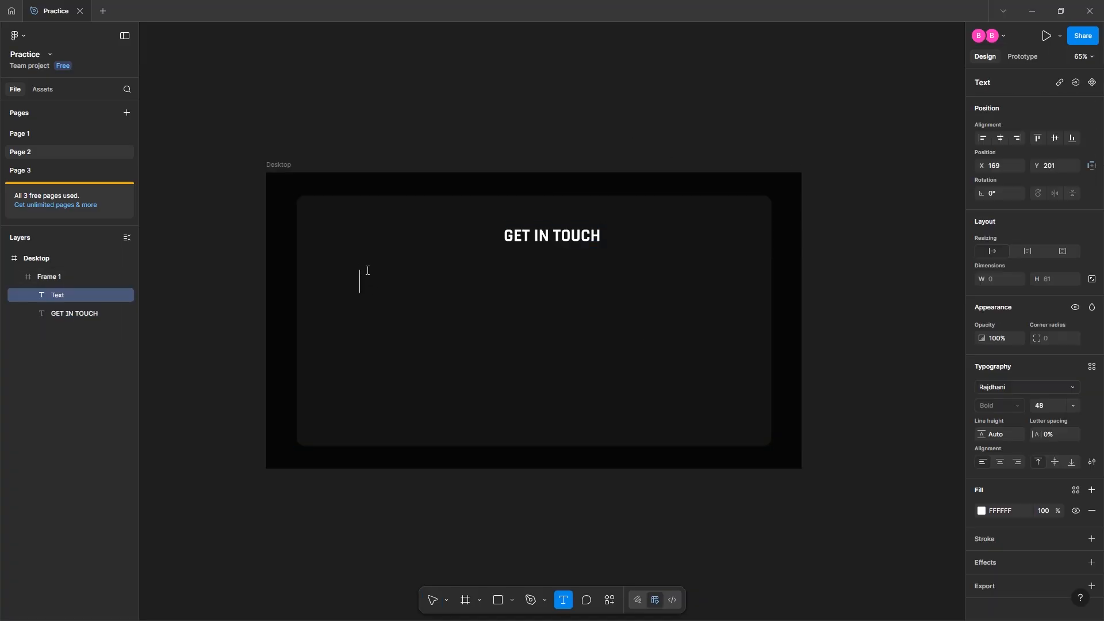
{"action": "type", "text": "Get Ready To Create Great"}
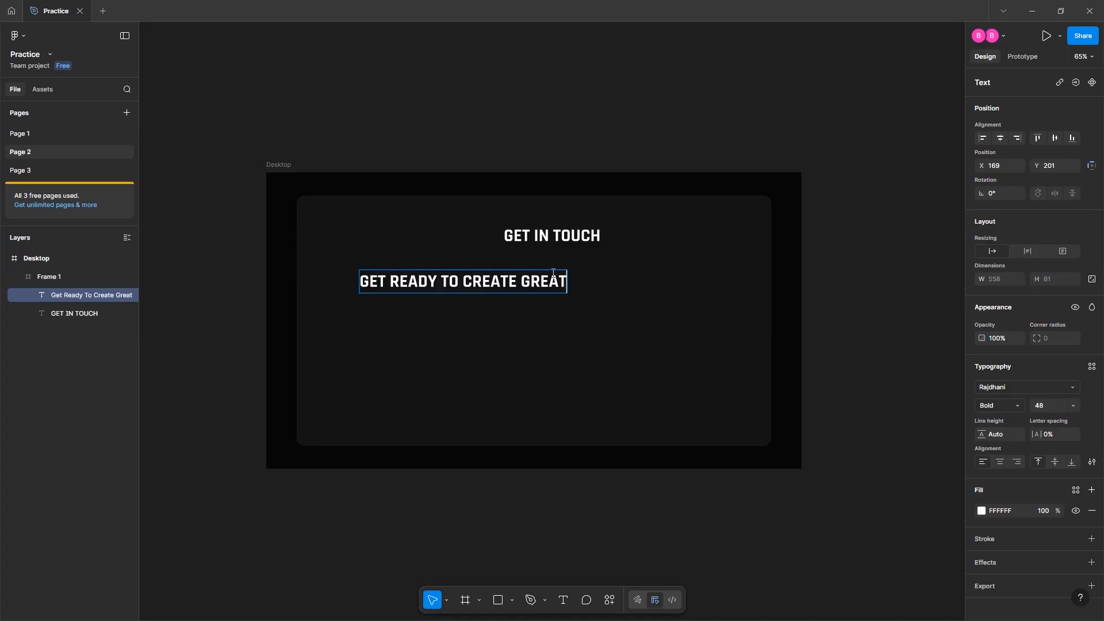
{"action": "key", "text": "ctrl+a"}
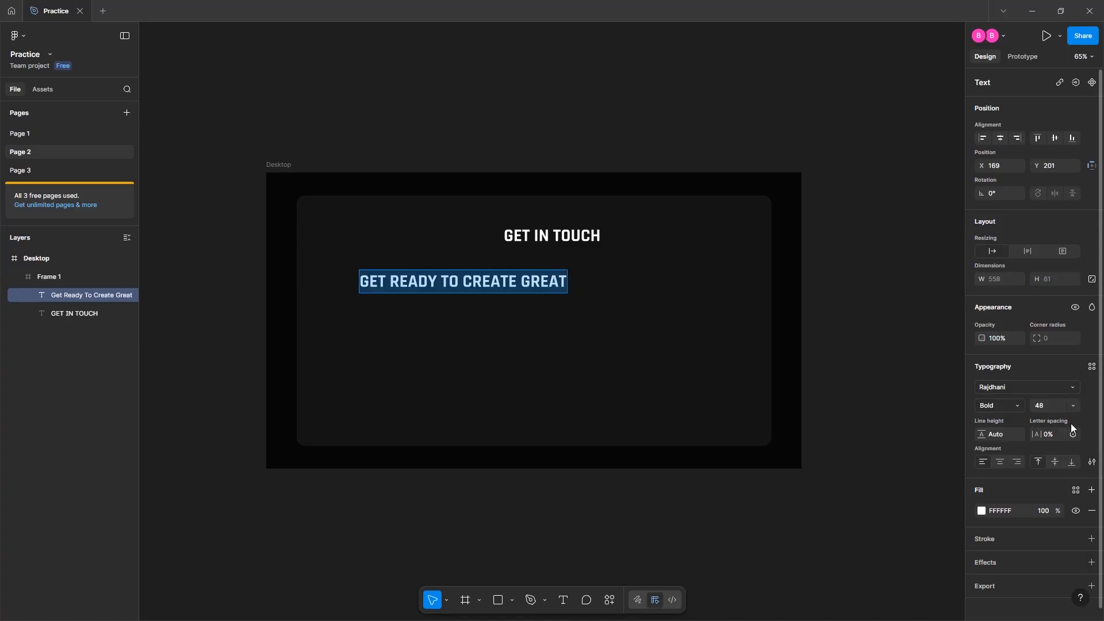
{"action": "left_click", "coordinate": [1047, 404]}
{"action": "type", "text": "68"}
{"action": "key", "text": "Return"}
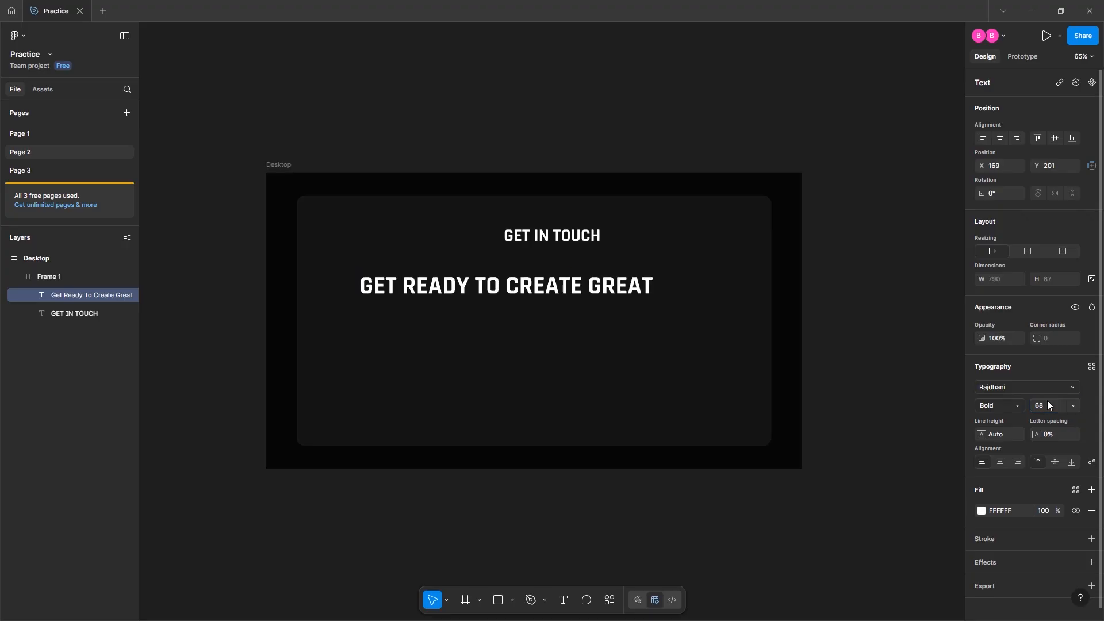
{"action": "left_click", "coordinate": [1095, 463]}
{"action": "left_click", "coordinate": [935, 472]}
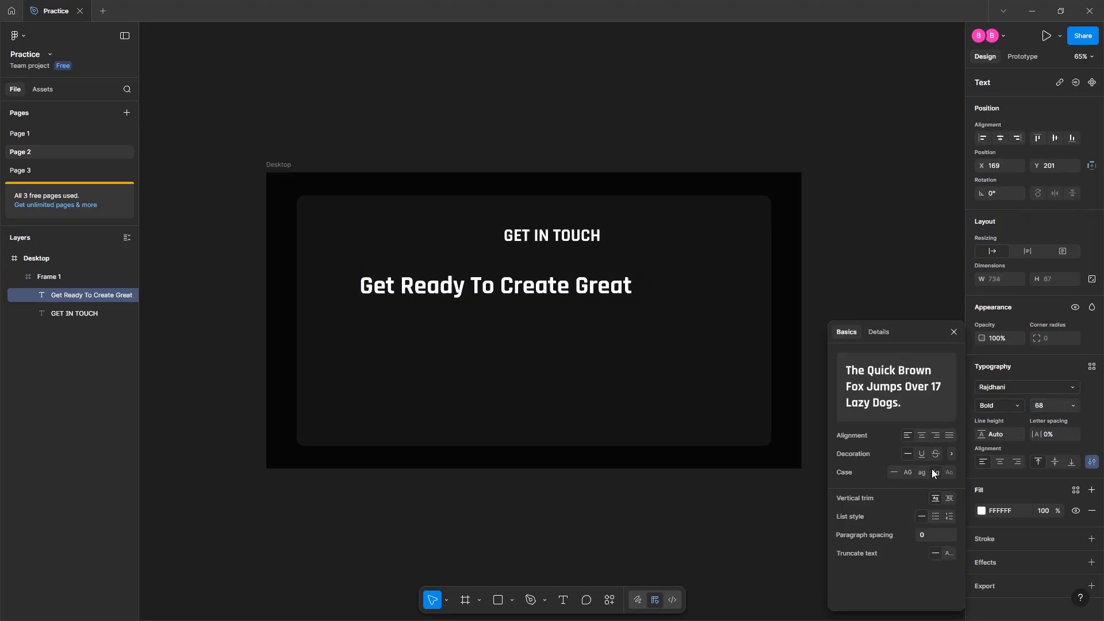
{"action": "left_click", "coordinate": [575, 291]}
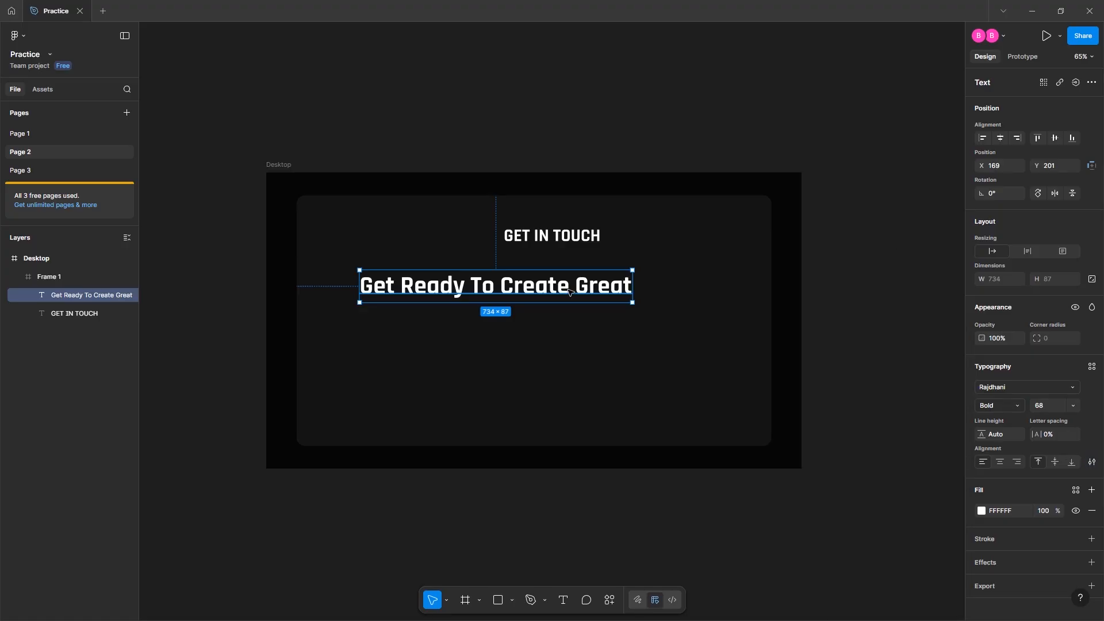
Move the heading to X 62, Y 147
{"action": "left_click", "coordinate": [995, 171]}
{"action": "type", "text": "62"}
{"action": "key", "text": "Return"}
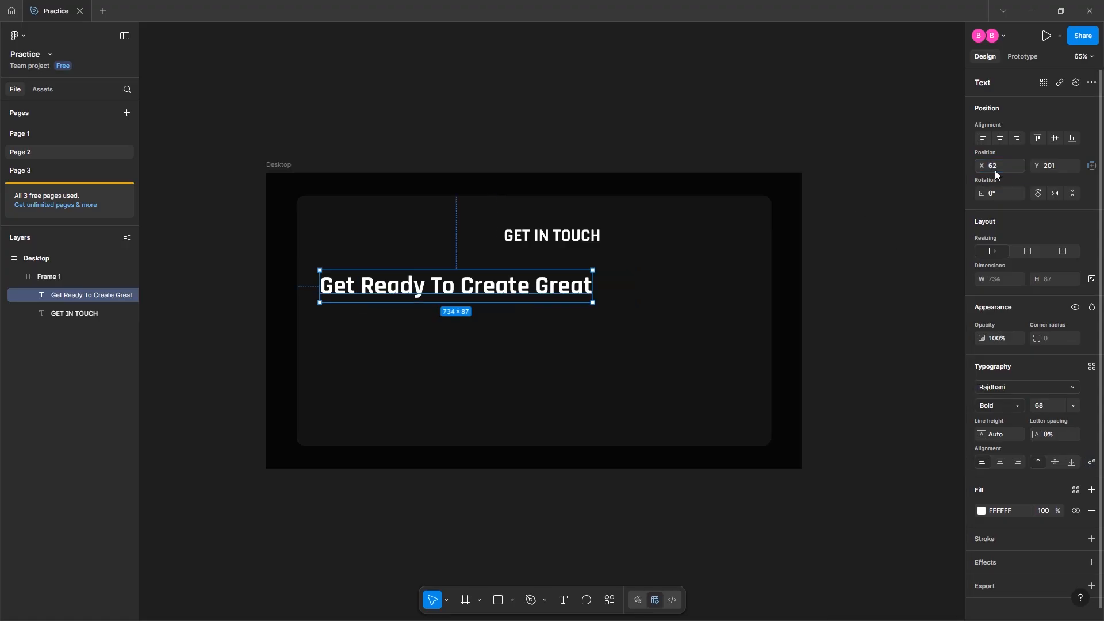
{"action": "left_click", "coordinate": [1051, 164]}
{"action": "type", "text": "147"}
{"action": "key", "text": "Return"}
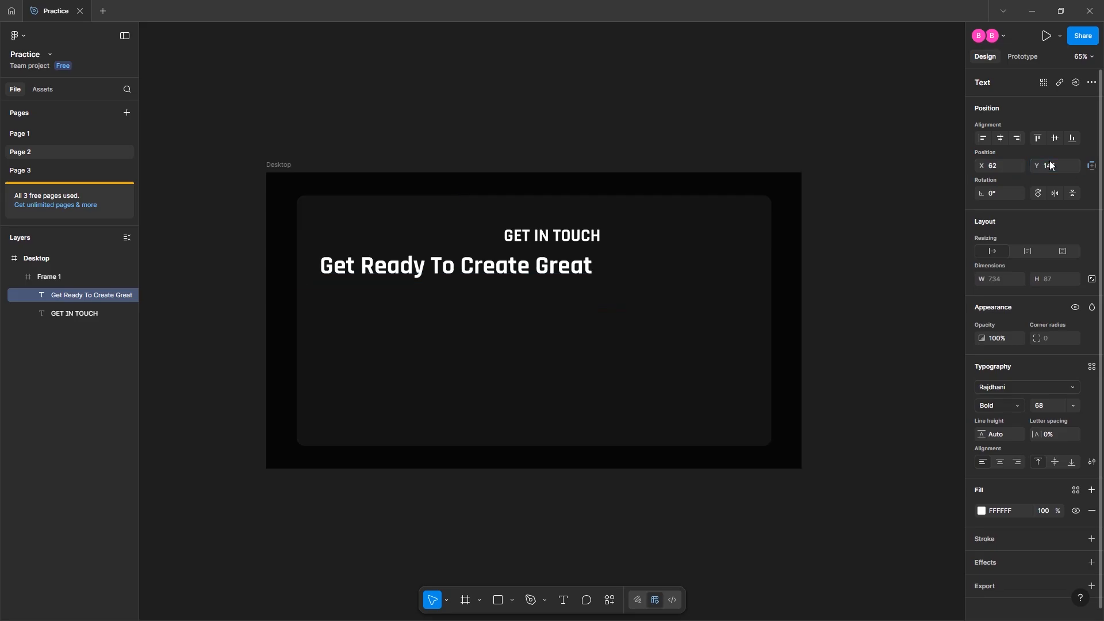
Narrow the heading to wrap onto two lines and set line height 78
{"action": "left_click_drag", "start_coordinate": [591, 268], "coordinate": [473, 259]}
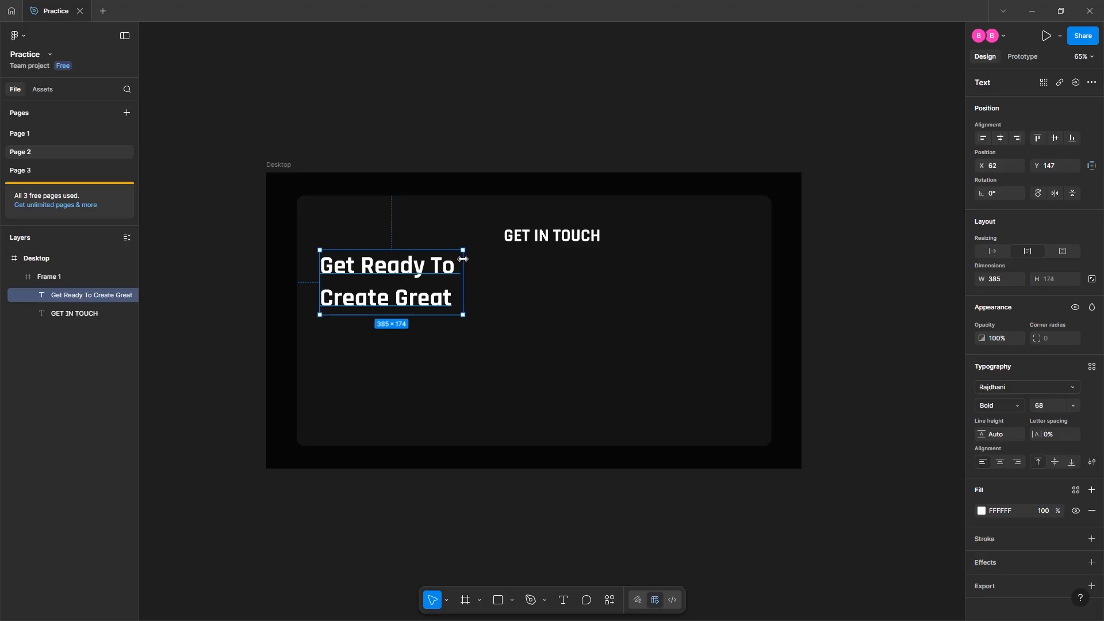
{"action": "left_click", "coordinate": [542, 132]}
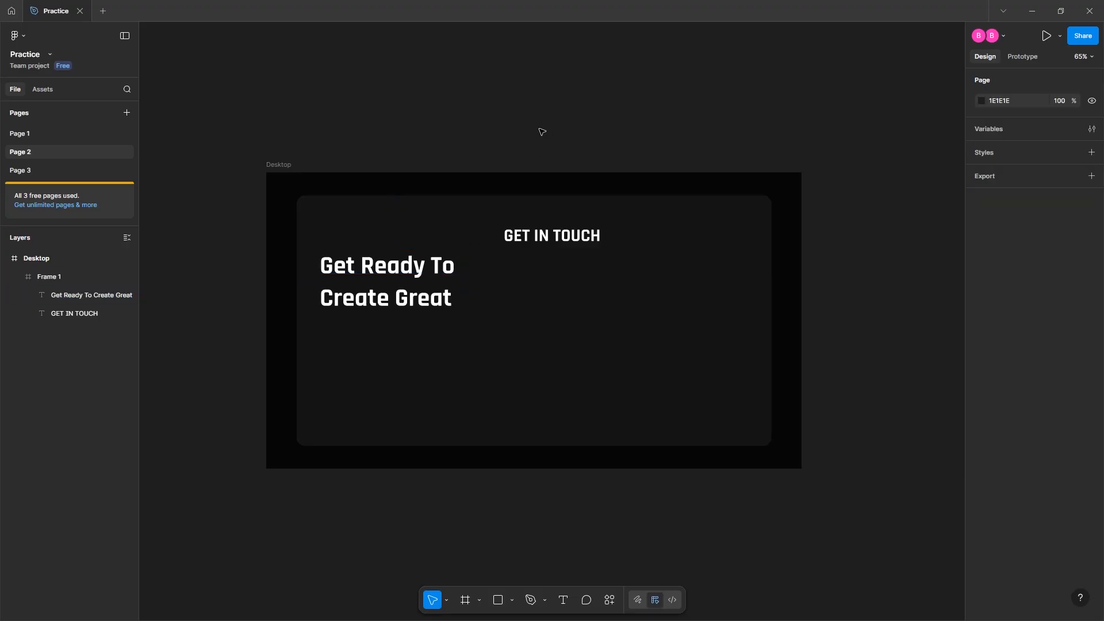
{"action": "left_click", "coordinate": [385, 282]}
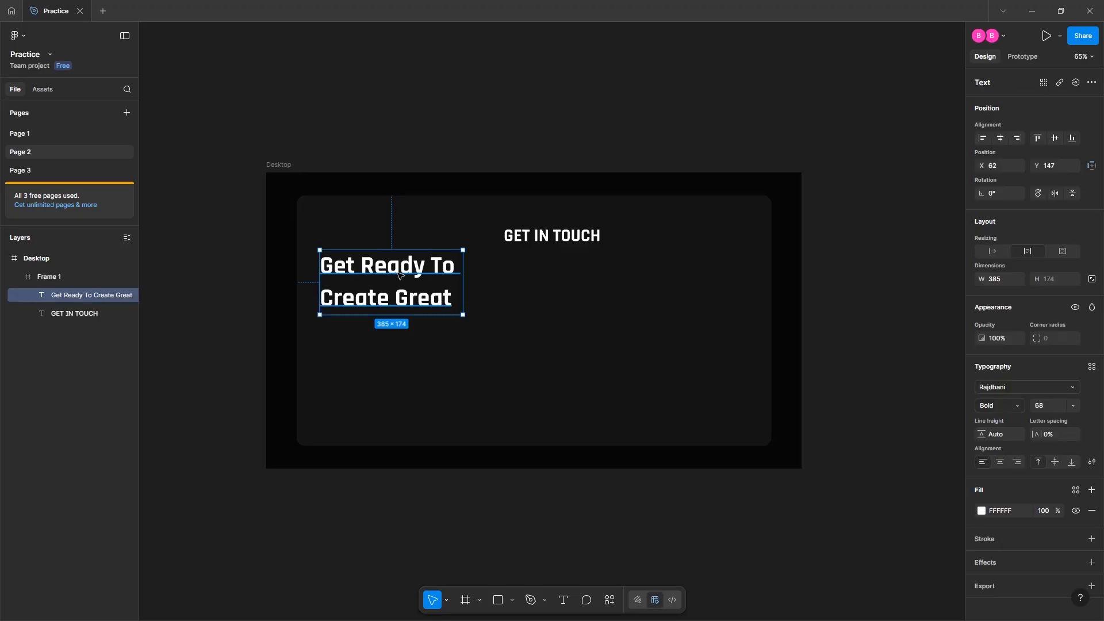
{"action": "left_click", "coordinate": [999, 436]}
{"action": "type", "text": "78"}
{"action": "key", "text": "Return"}
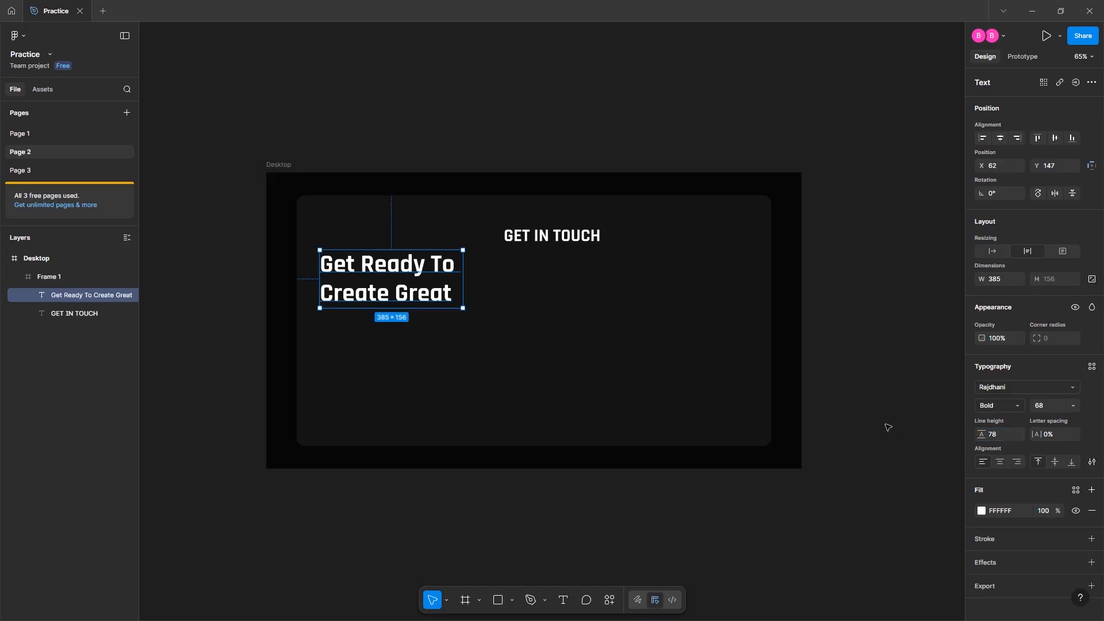
{"action": "left_click", "coordinate": [864, 399]}
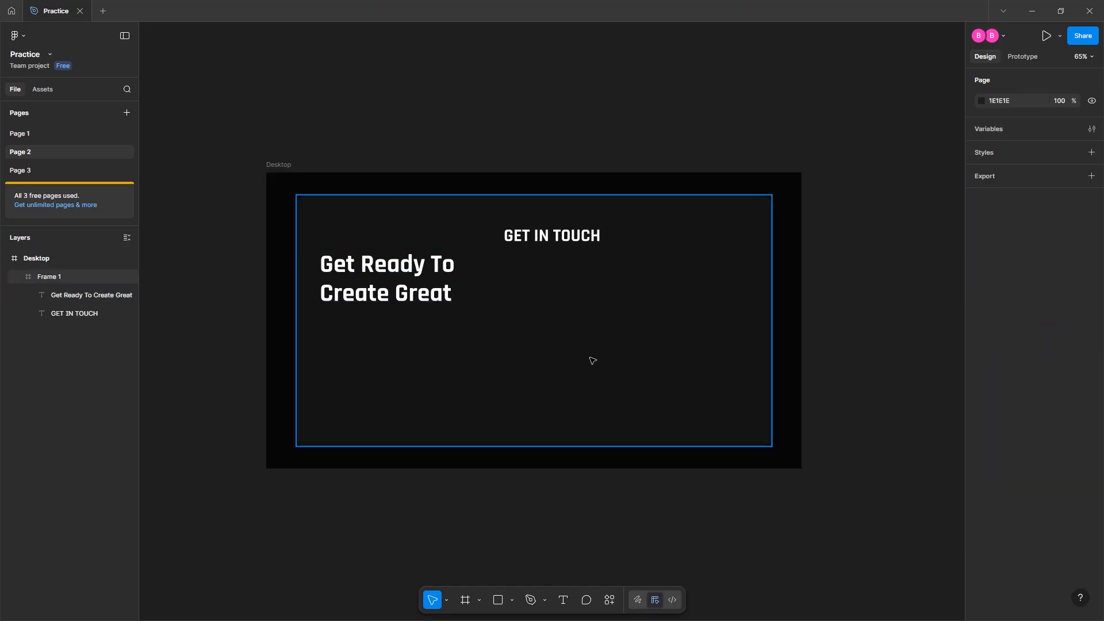
Add a 'YOUR NAME' text label in Rubik Regular at size 16
{"action": "key", "text": "t"}
{"action": "left_click", "coordinate": [563, 285]}
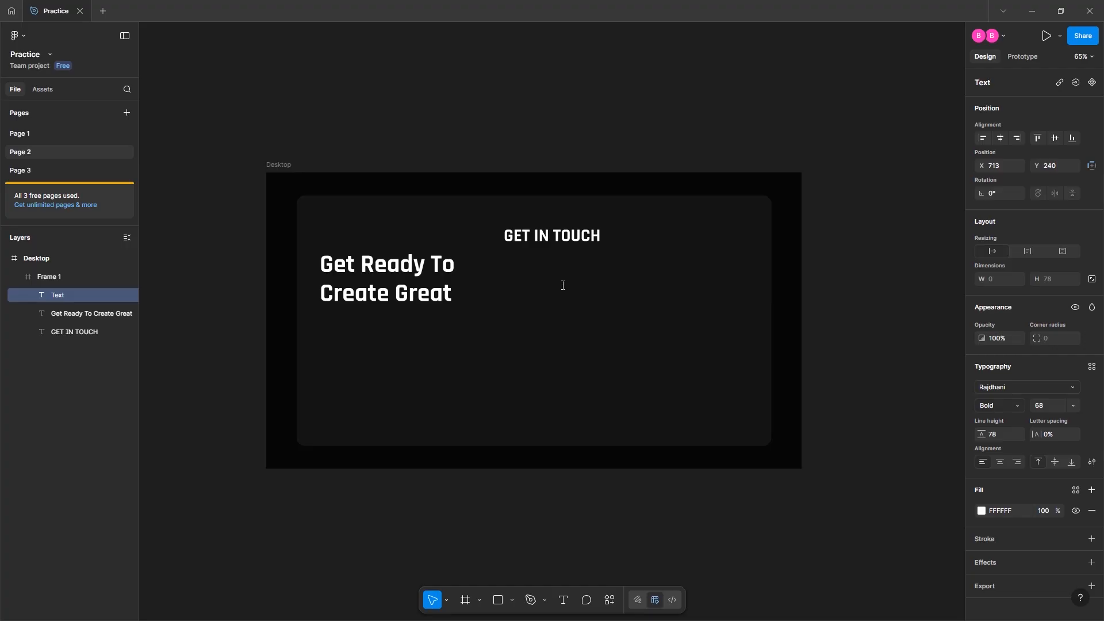
{"action": "type", "text": "yOUR NAME"}
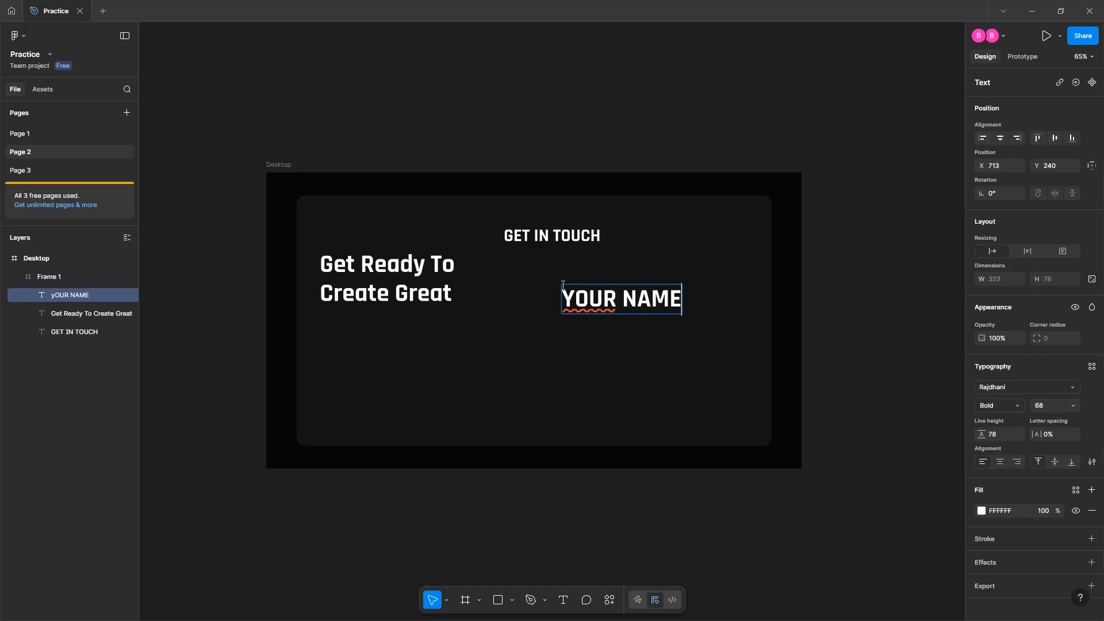
{"action": "key", "text": "ctrl+a"}
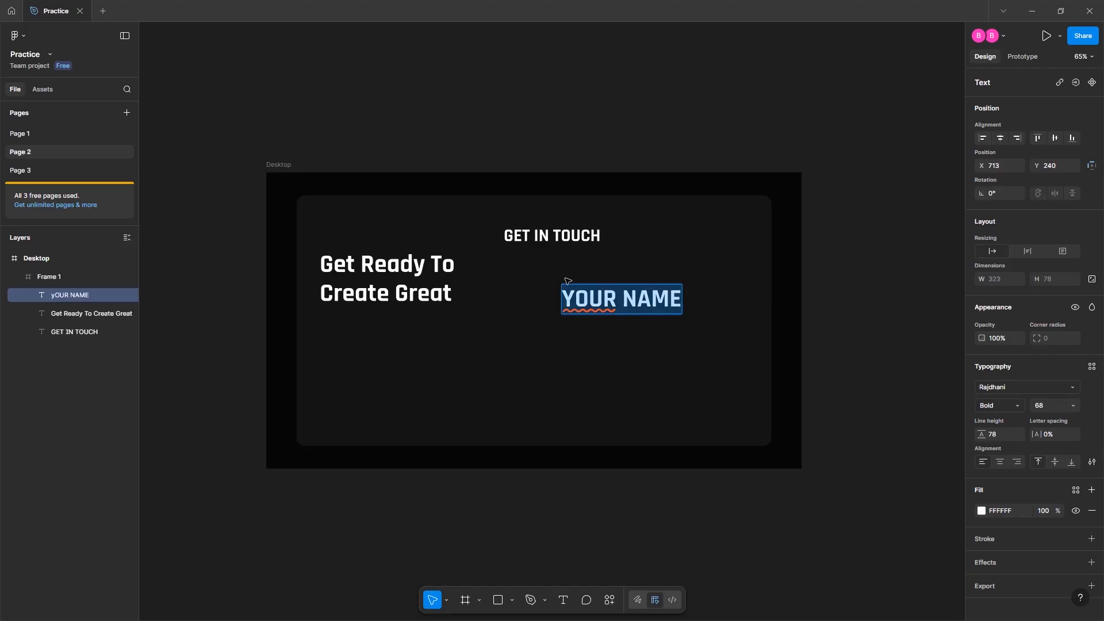
{"action": "left_click", "coordinate": [1025, 387]}
{"action": "type", "text": "rubik"}
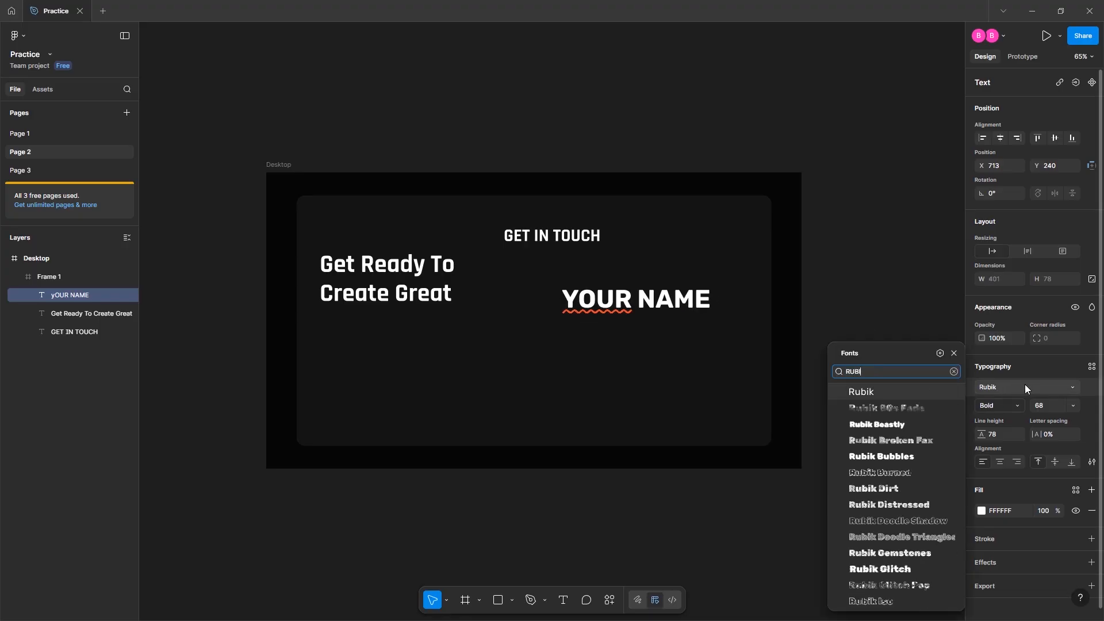
{"action": "key", "text": "Return"}
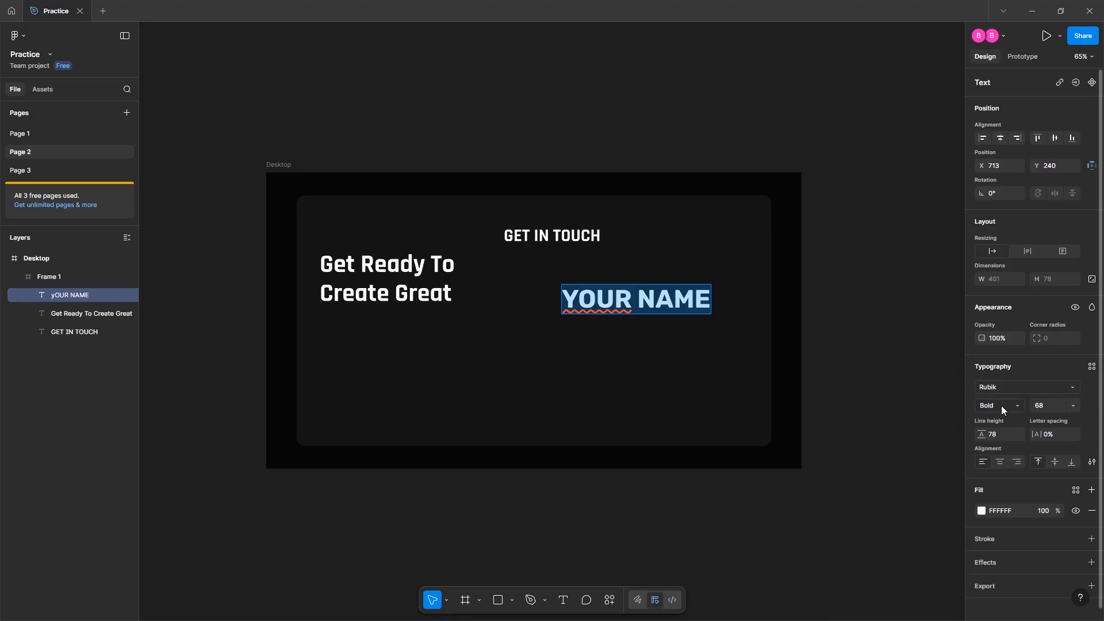
{"action": "left_click", "coordinate": [1000, 406]}
{"action": "left_click", "coordinate": [1007, 365]}
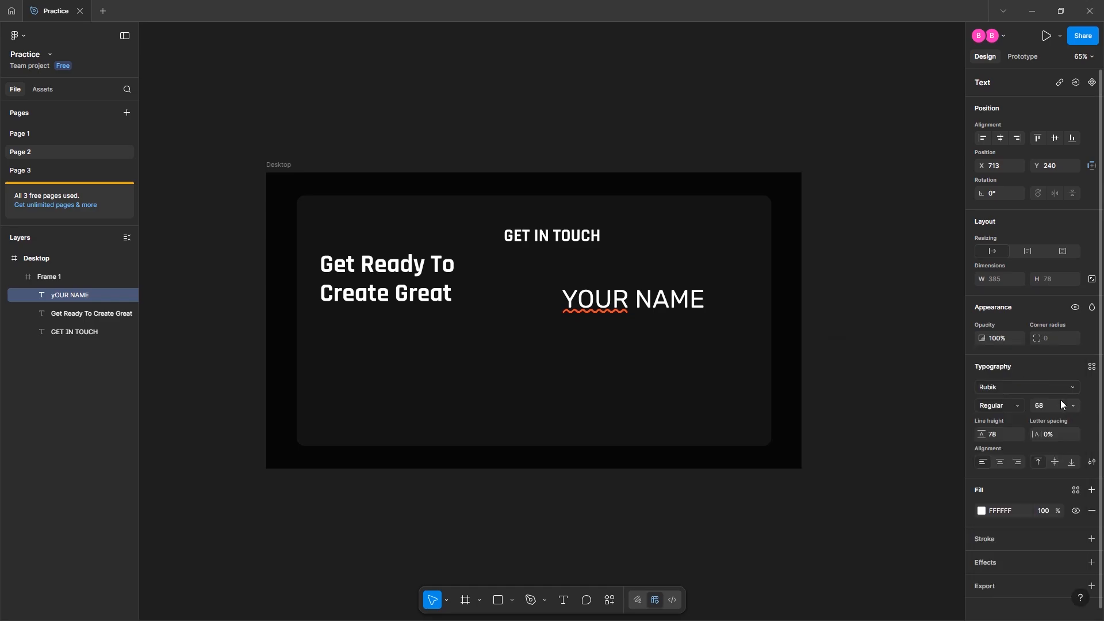
{"action": "type", "text": "16"}
{"action": "key", "text": "Return"}
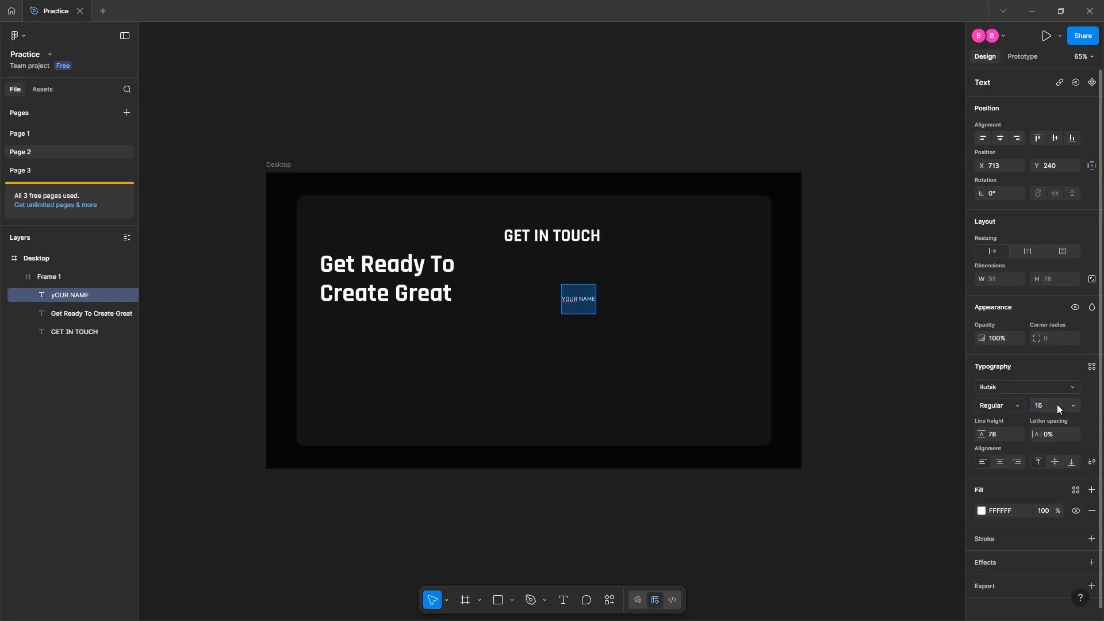
Set the label's line height to Auto and make it read 'Your Name' in title case
{"action": "left_click", "coordinate": [1011, 435]}
{"action": "type", "text": "AUTO"}
{"action": "key", "text": "Return"}
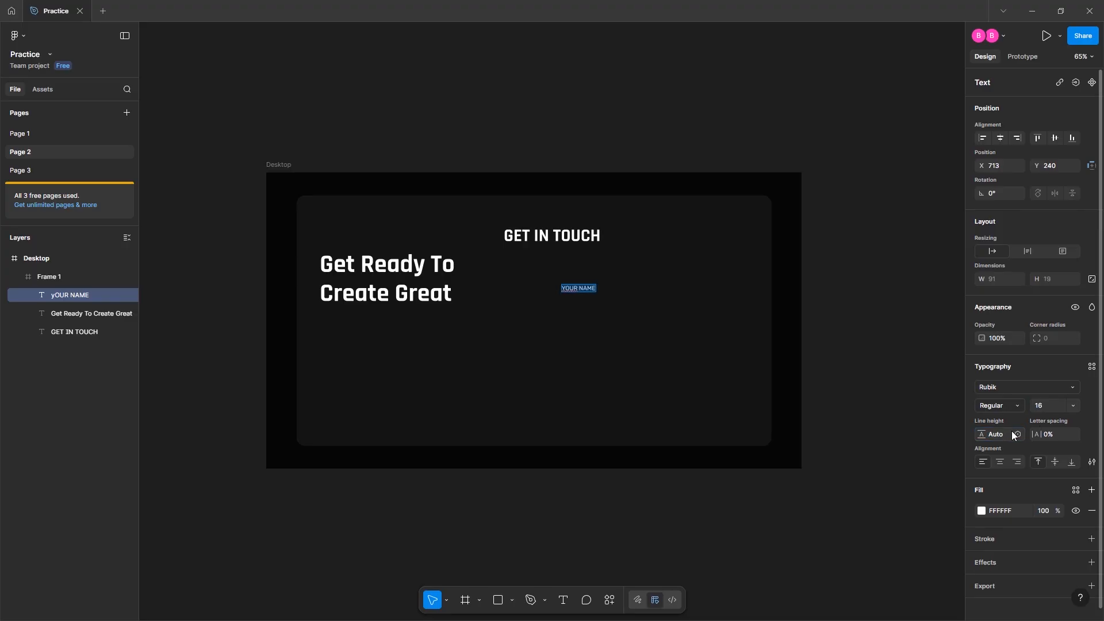
{"action": "left_click", "coordinate": [1090, 463]}
{"action": "left_click", "coordinate": [894, 472]}
{"action": "key", "text": "ctrl+z"}
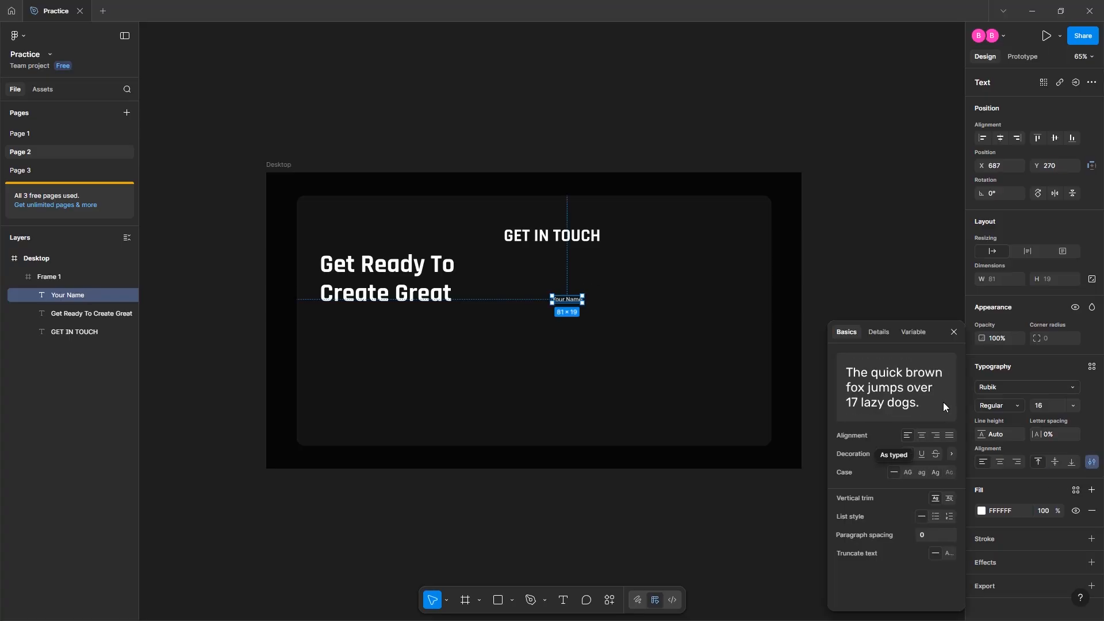
{"action": "left_click", "coordinate": [954, 332]}
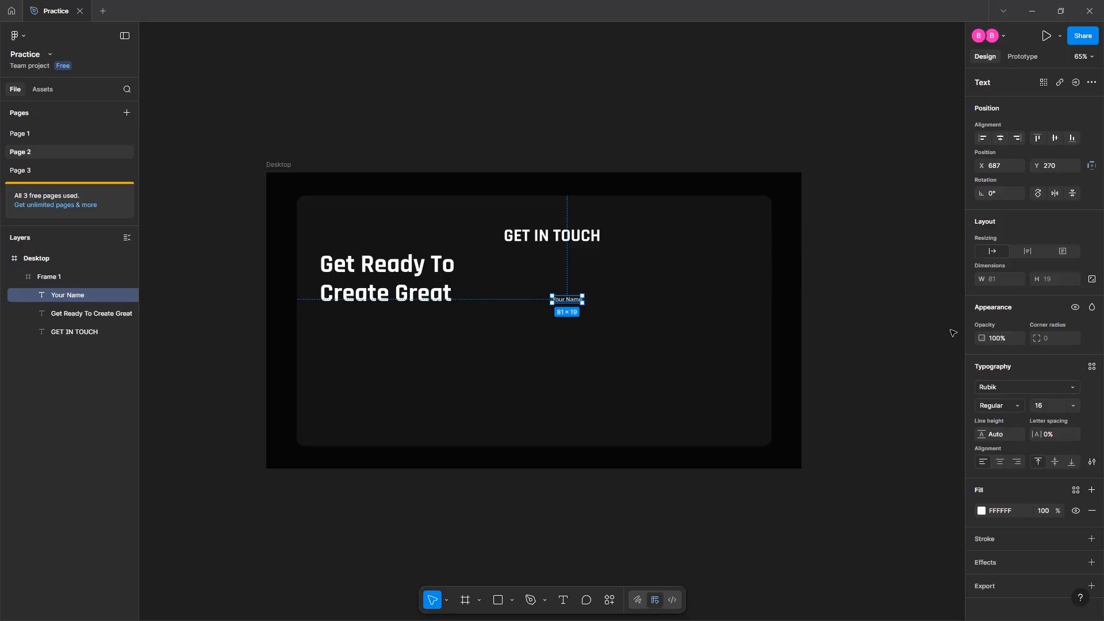
Wrap Your Name in an auto-layout frame, align left, and fix it at 315 × 60
{"action": "key", "text": "shift+a"}
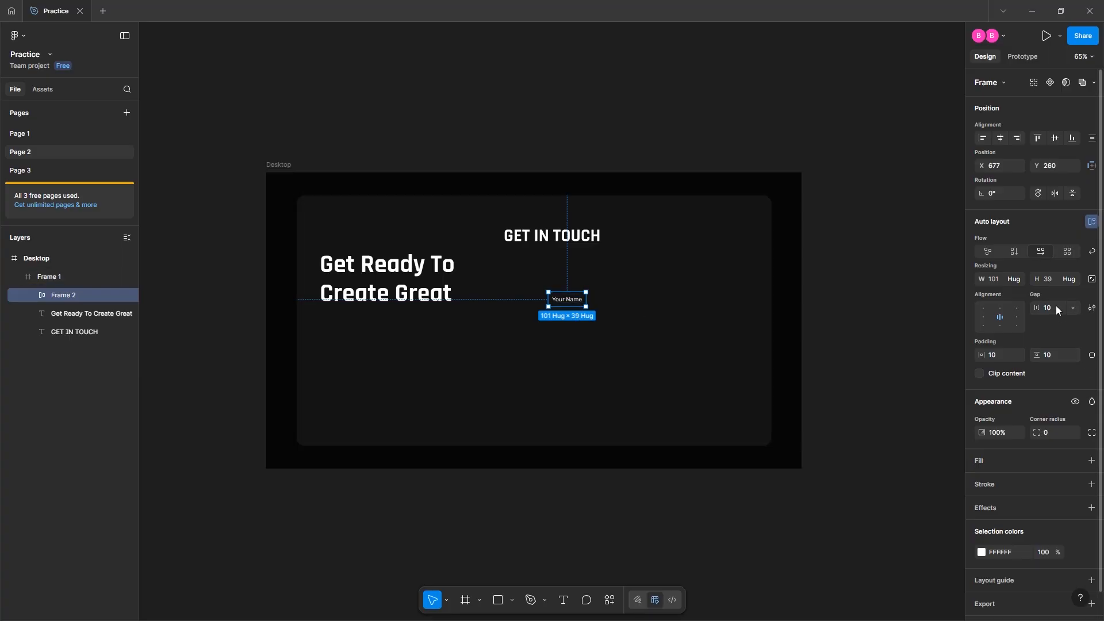
{"action": "left_click", "coordinate": [983, 316]}
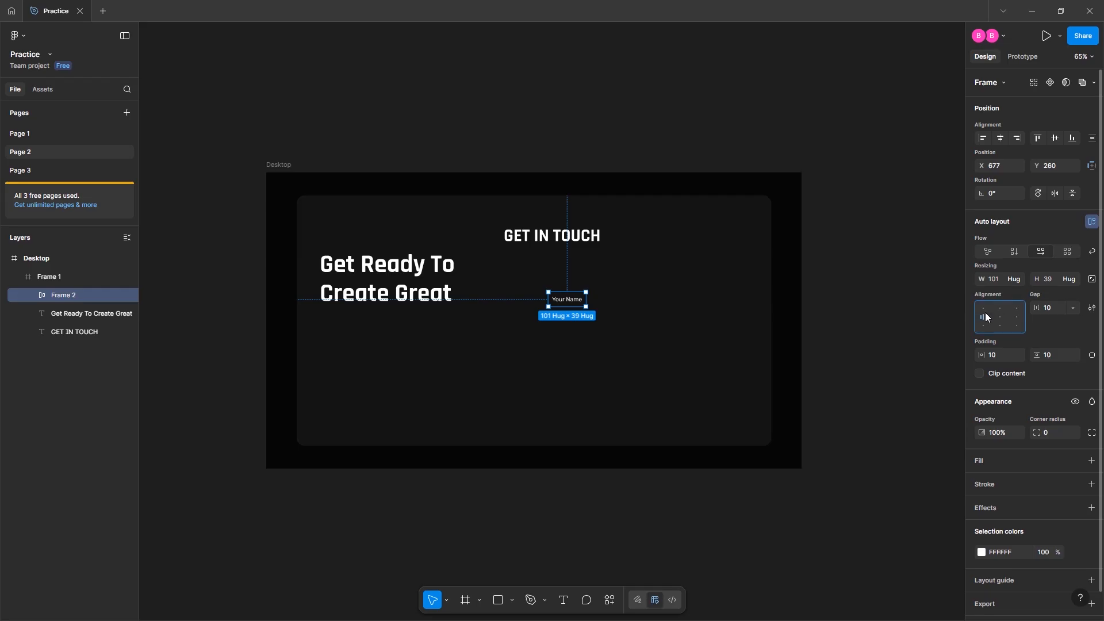
{"action": "left_click", "coordinate": [997, 278]}
{"action": "type", "text": "3"}
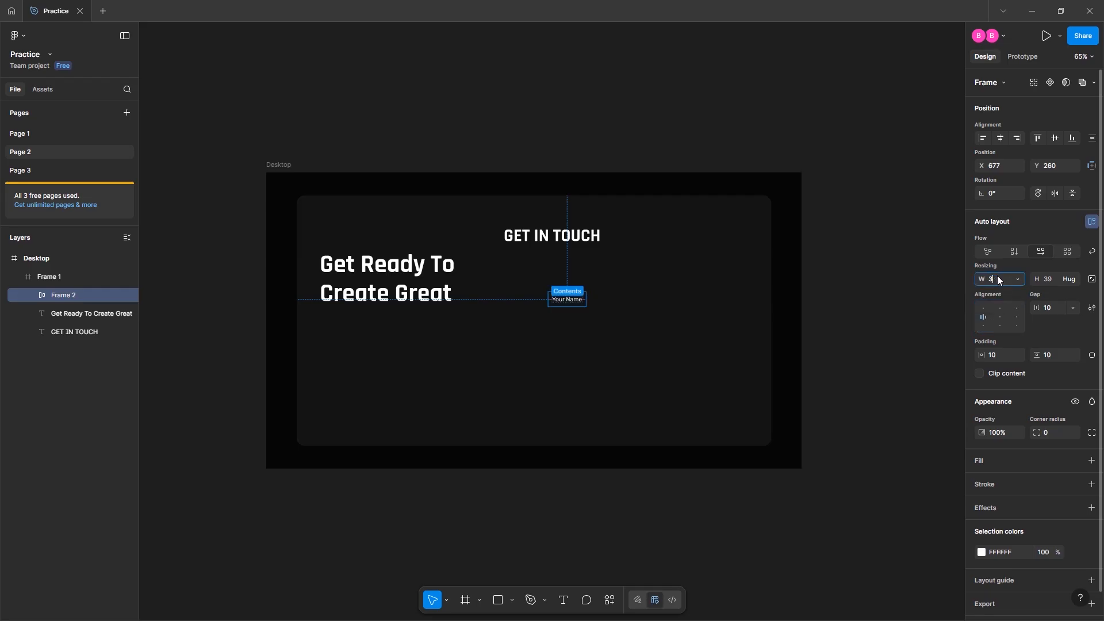
{"action": "type", "text": "15"}
{"action": "key", "text": "Return"}
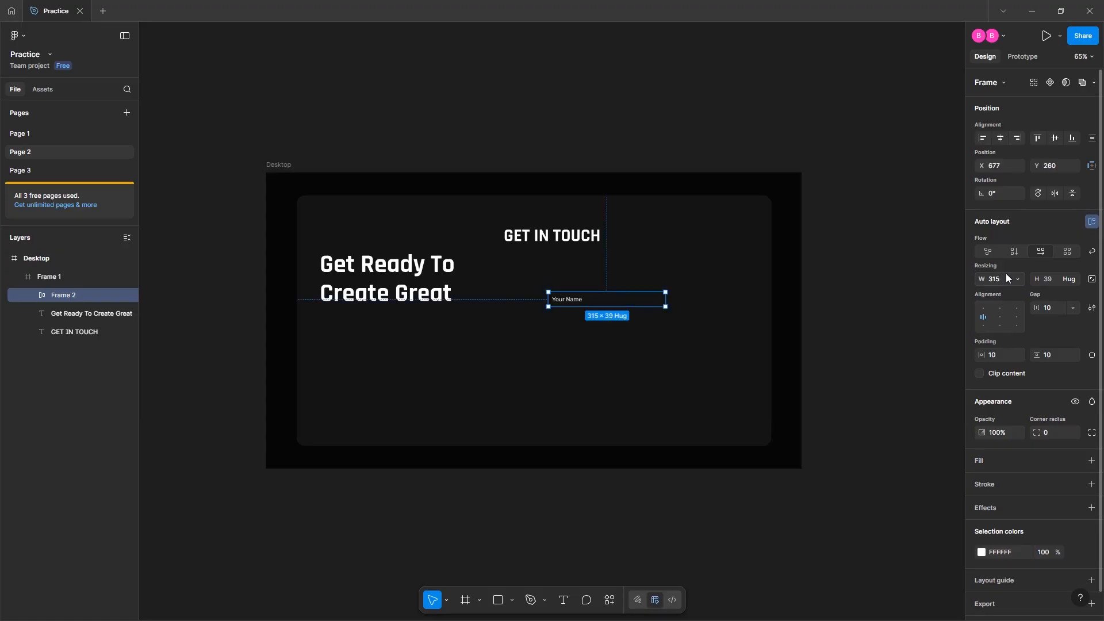
{"action": "left_click", "coordinate": [1050, 277]}
{"action": "type", "text": "60"}
{"action": "key", "text": "Return"}
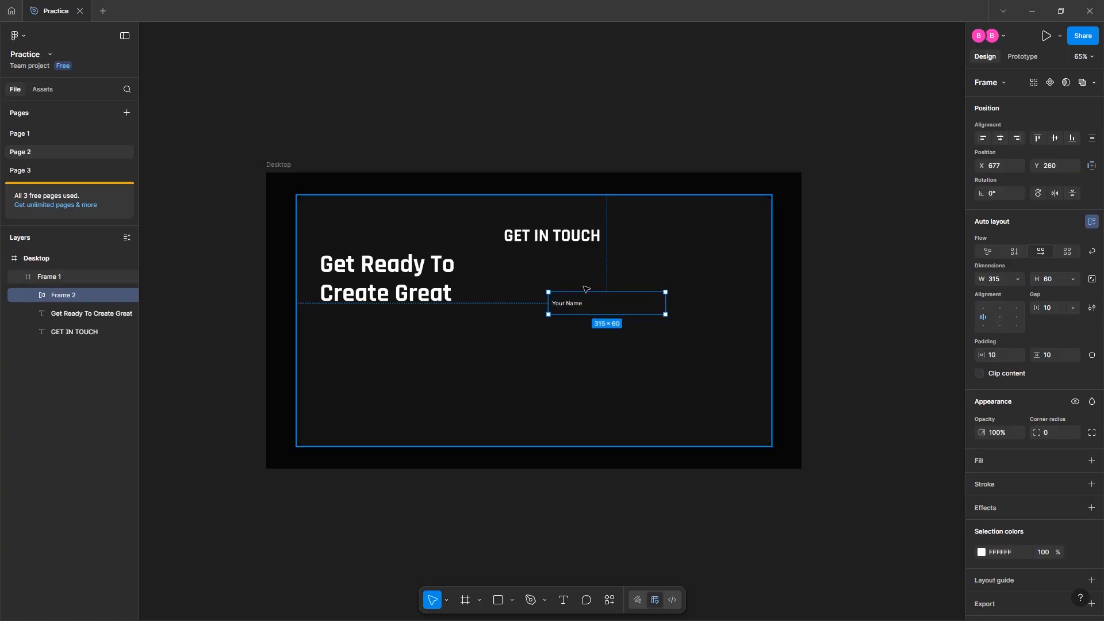
Set the field box's horizontal and vertical padding to 22
{"action": "scroll", "coordinate": [557, 304], "scroll_direction": "up", "scroll_amount": 10}
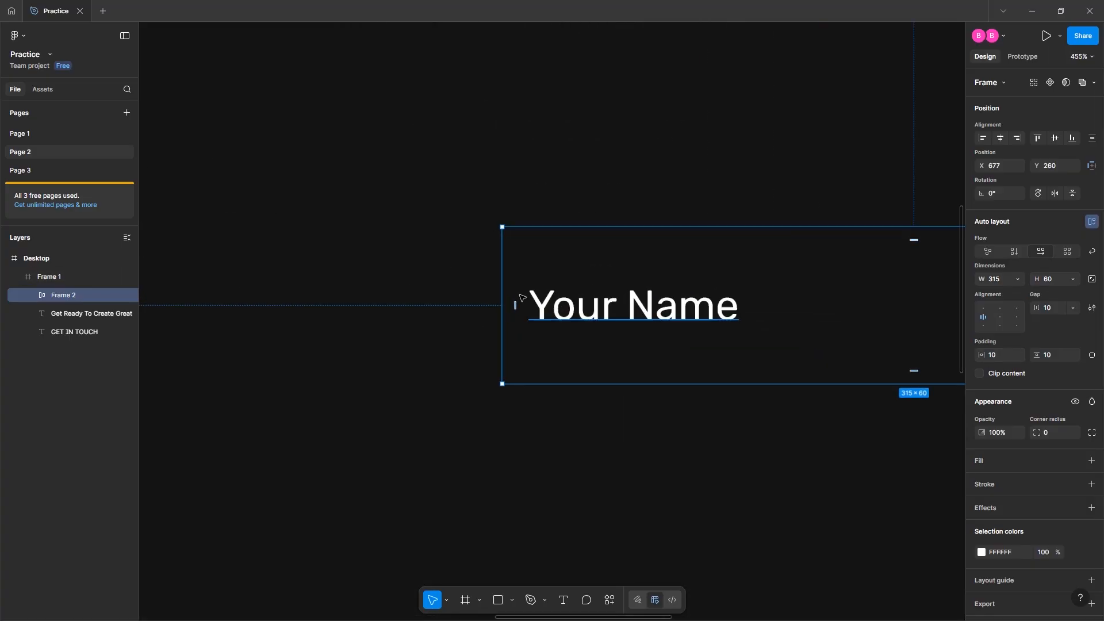
{"action": "left_click", "coordinate": [523, 296]}
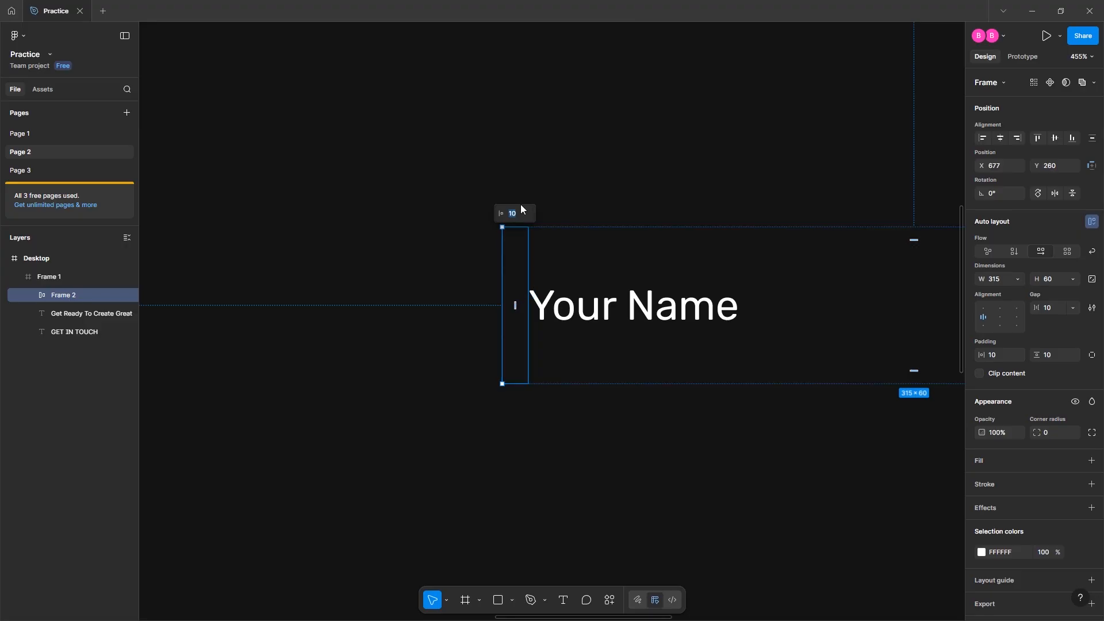
{"action": "key", "text": "Return"}
{"action": "key", "text": "Escape"}
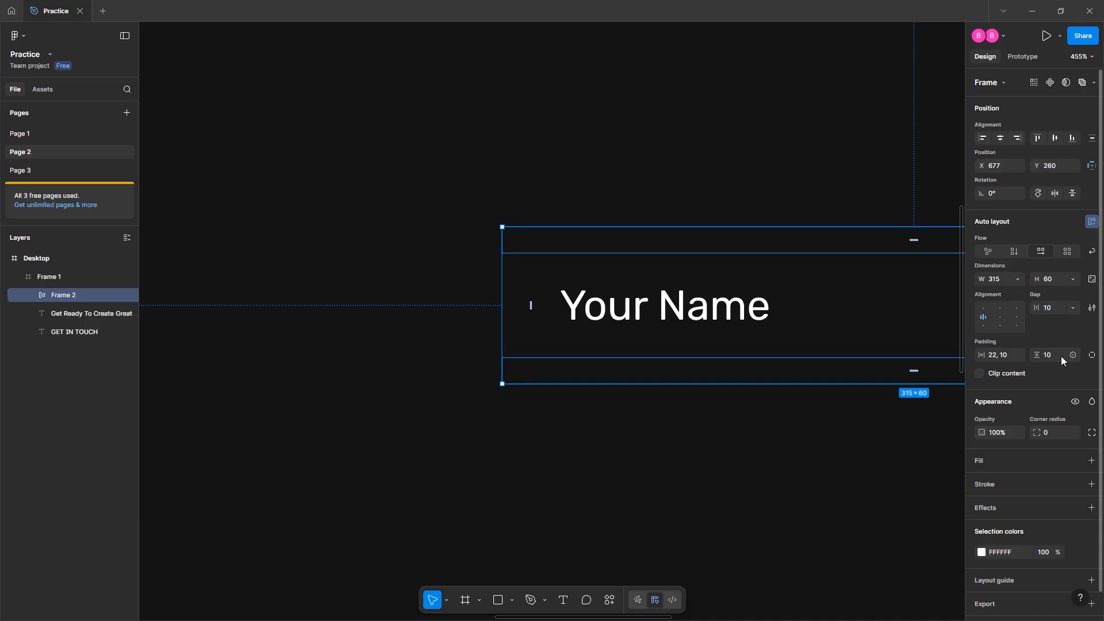
{"action": "key", "text": "Return"}
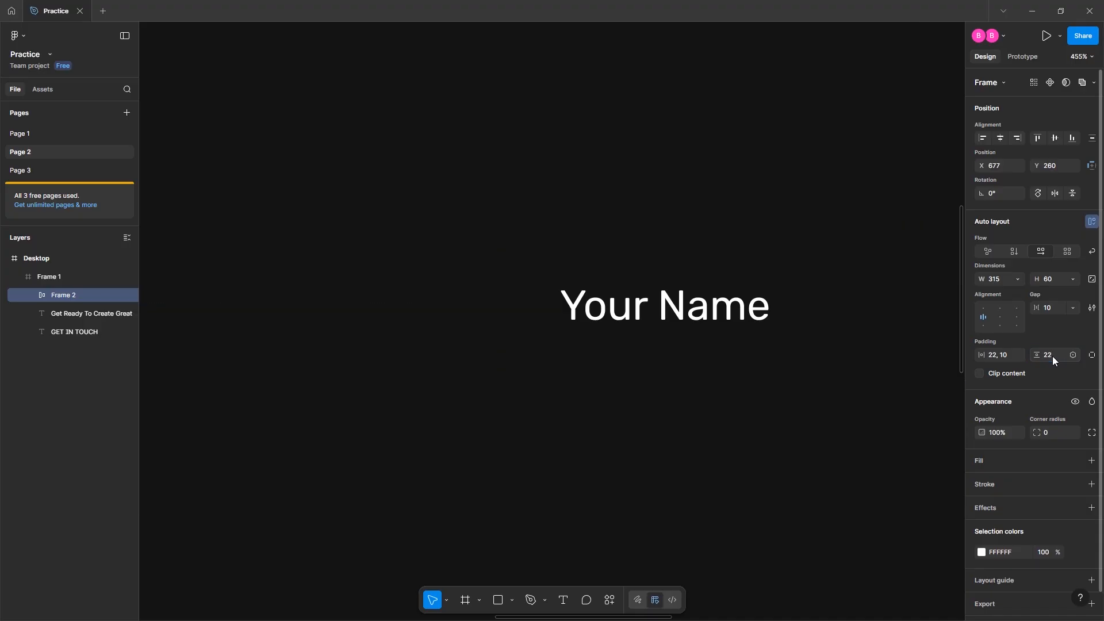
Add an outside white border to the field box and slightly round its corners
{"action": "scroll", "coordinate": [727, 378], "scroll_direction": "down", "scroll_amount": 5}
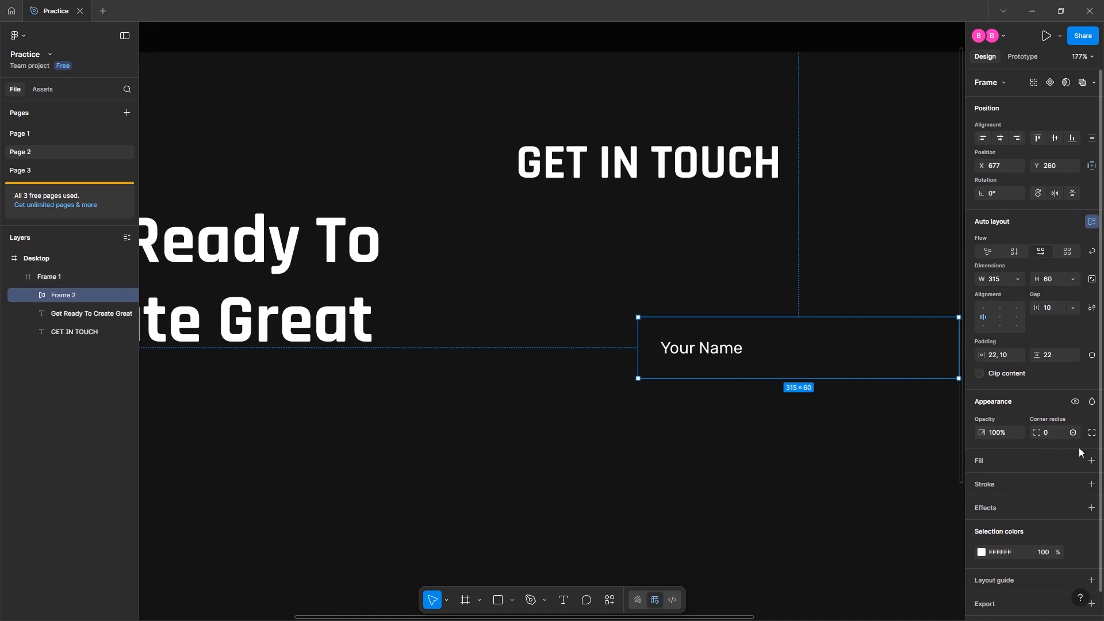
{"action": "left_click", "coordinate": [1092, 484]}
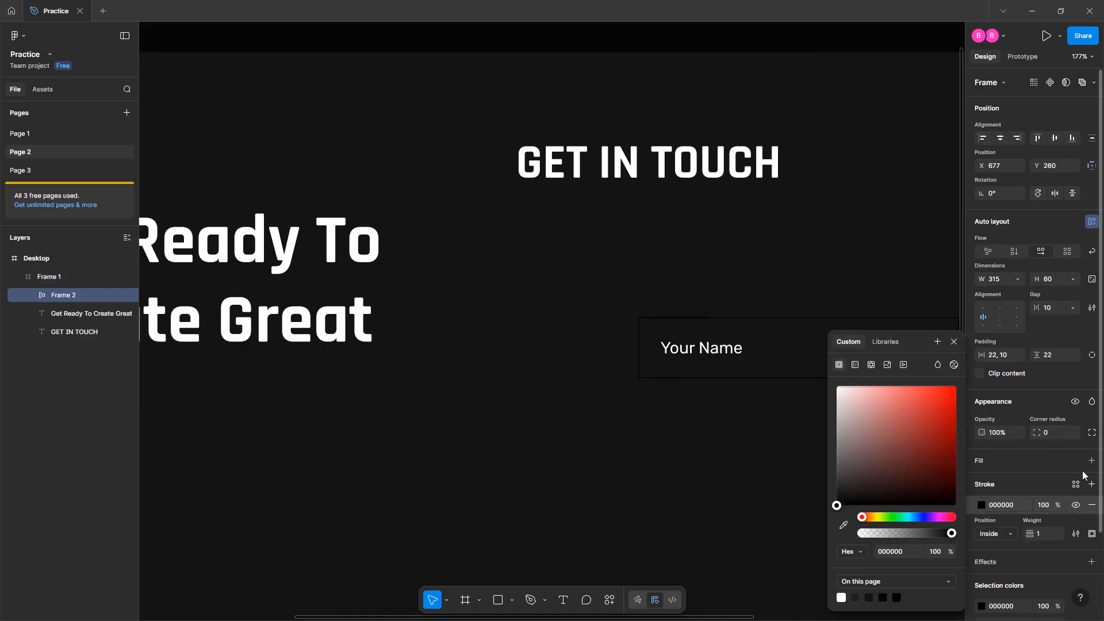
{"action": "left_click", "coordinate": [992, 530]}
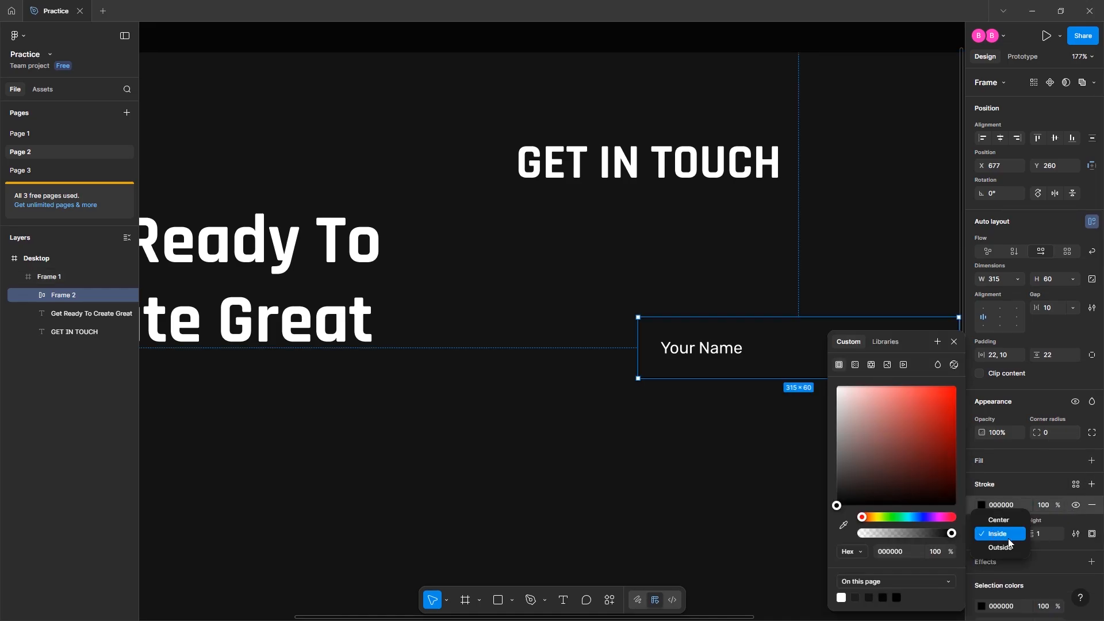
{"action": "left_click", "coordinate": [996, 548]}
{"action": "left_click", "coordinate": [980, 502]}
{"action": "left_click", "coordinate": [981, 501]}
{"action": "left_click_drag", "start_coordinate": [895, 421], "coordinate": [830, 385]}
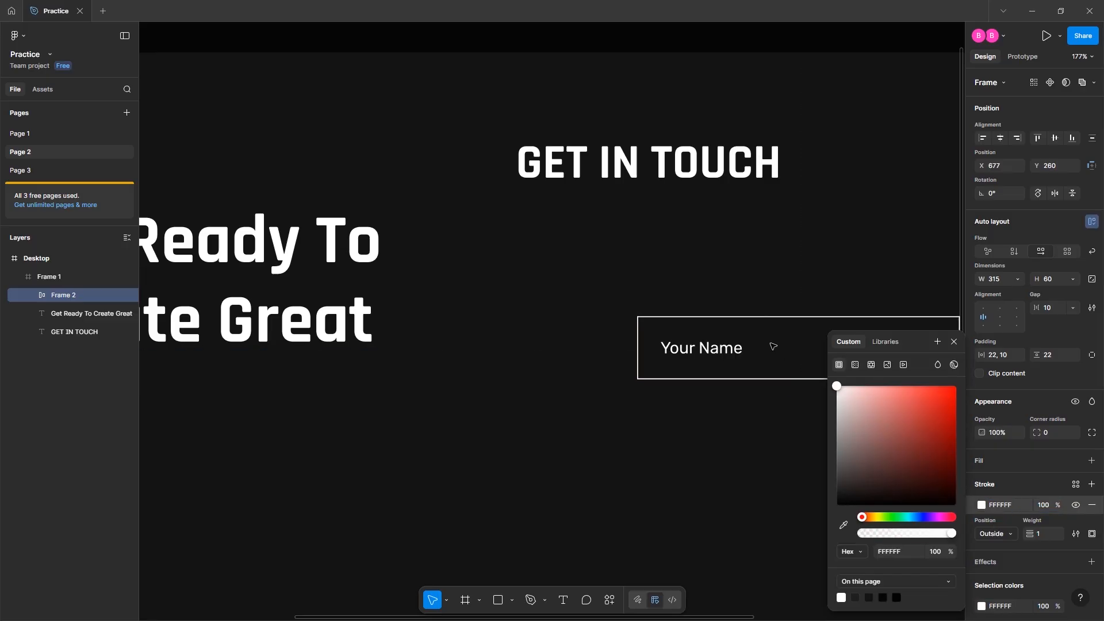
{"action": "type", "text": "8"}
{"action": "key", "text": "Return"}
{"action": "left_click", "coordinate": [890, 269]}
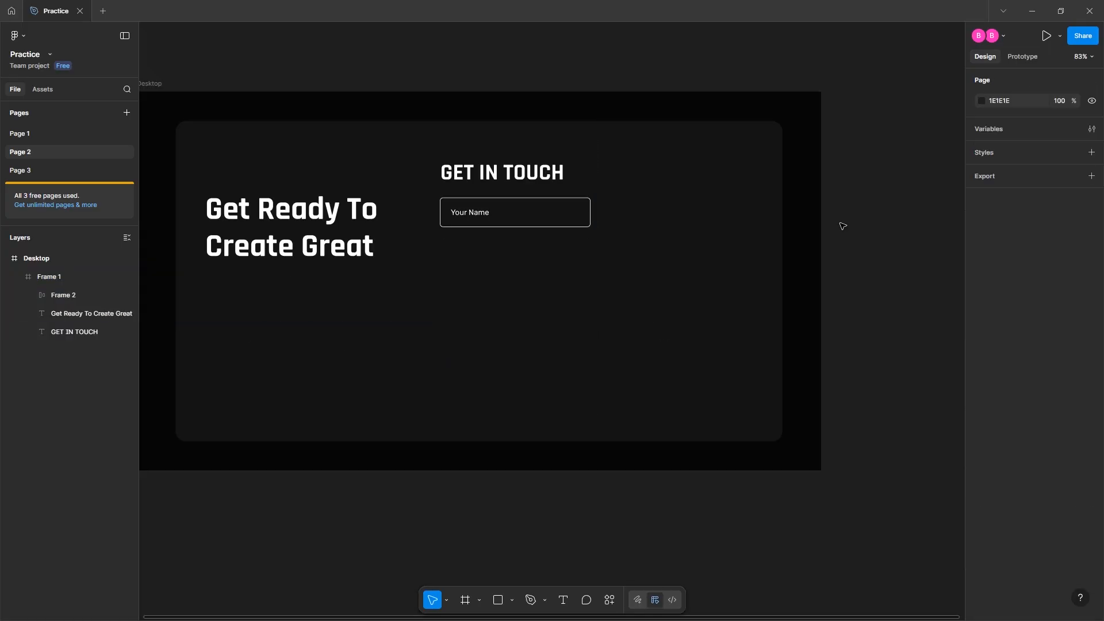
Switch to per-side padding and set the border opacity to 40%
{"action": "double_click", "coordinate": [520, 212]}
{"action": "left_click", "coordinate": [1092, 355]}
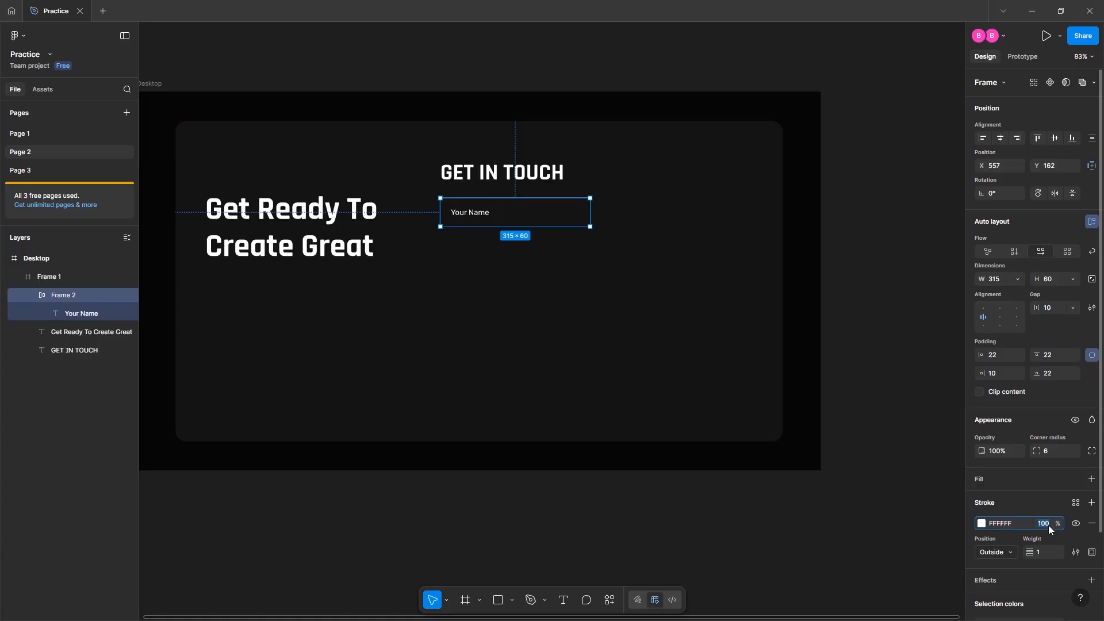
{"action": "left_click", "coordinate": [1047, 525]}
{"action": "type", "text": "40"}
{"action": "key", "text": "Return"}
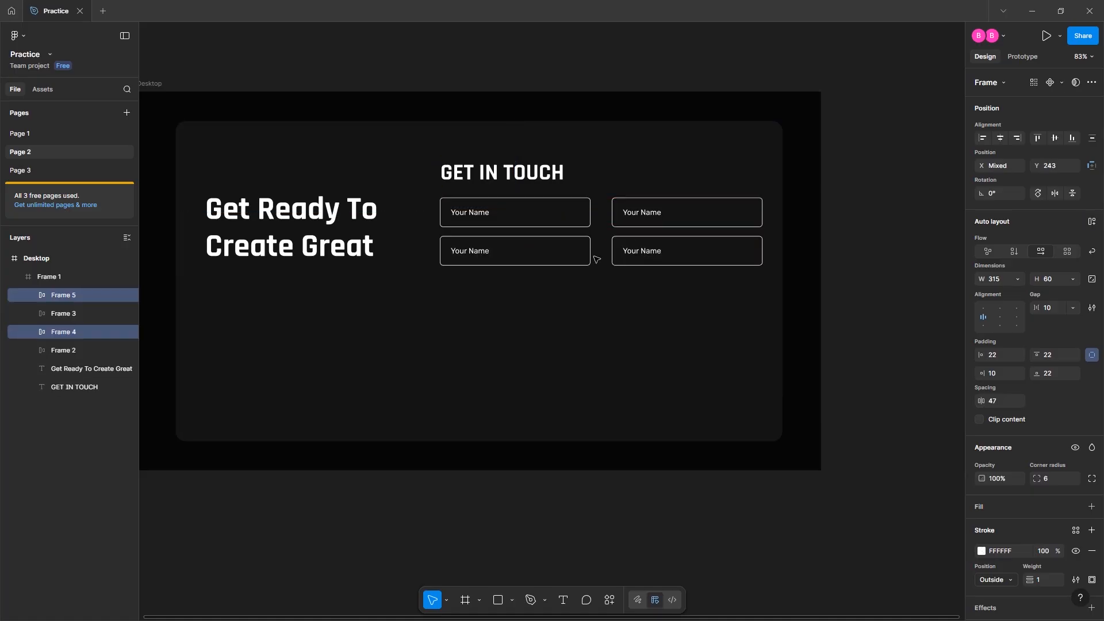
Duplicate a field below, stretch it to a 677 × 141 message box, and align its text top-left
{"action": "left_click", "coordinate": [532, 262]}
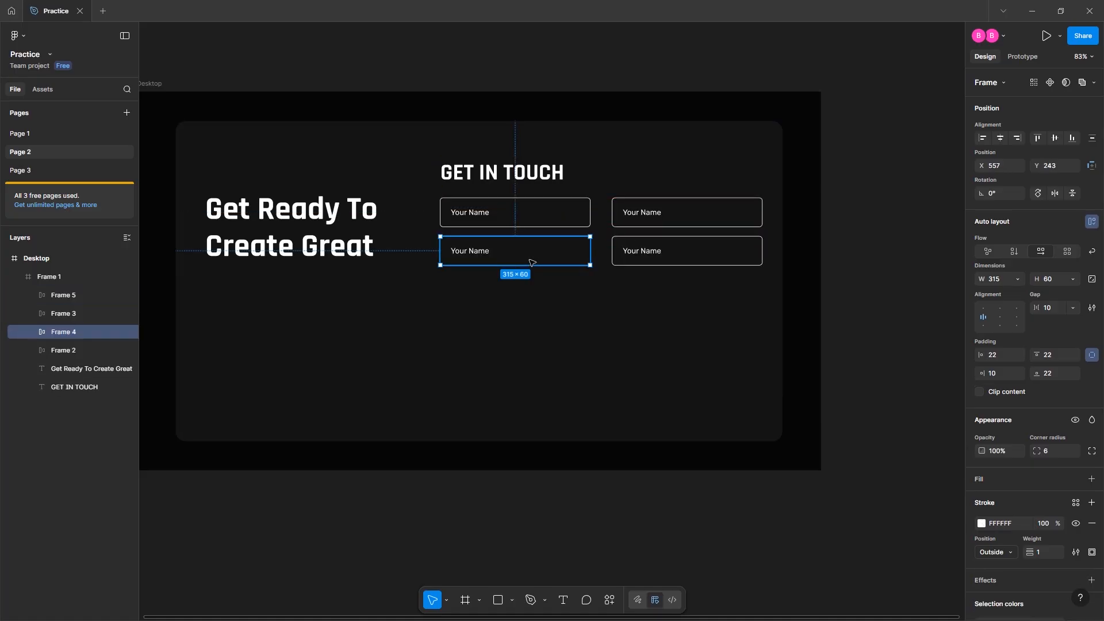
{"action": "left_click_drag", "start_coordinate": [533, 253], "coordinate": [537, 289]}
{"action": "left_click_drag", "start_coordinate": [632, 290], "coordinate": [759, 298]}
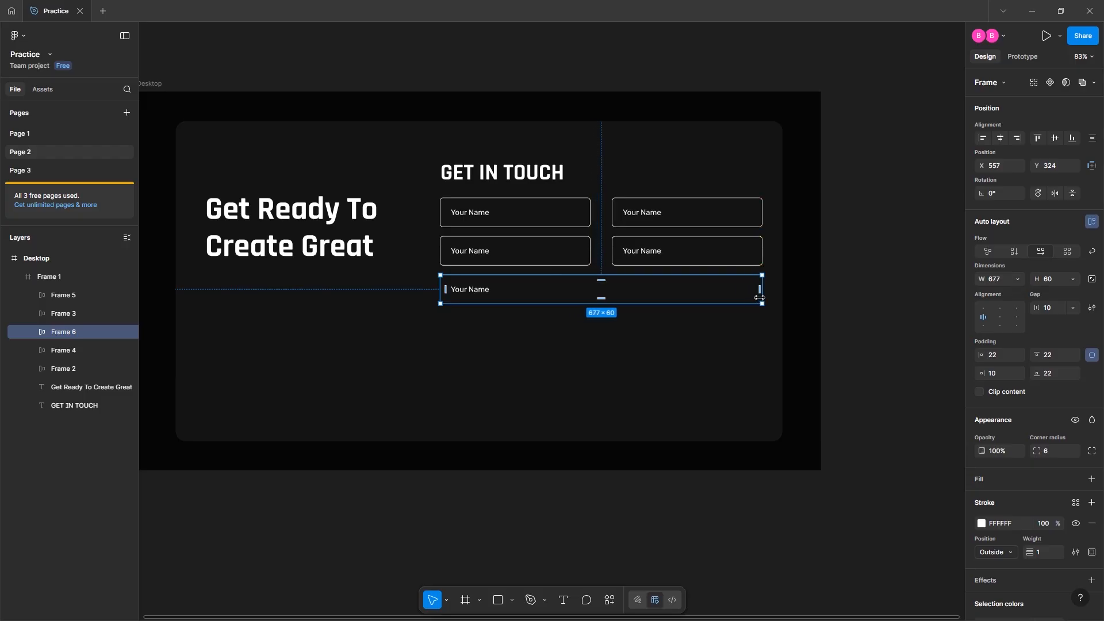
{"action": "left_click_drag", "start_coordinate": [601, 303], "coordinate": [597, 341]}
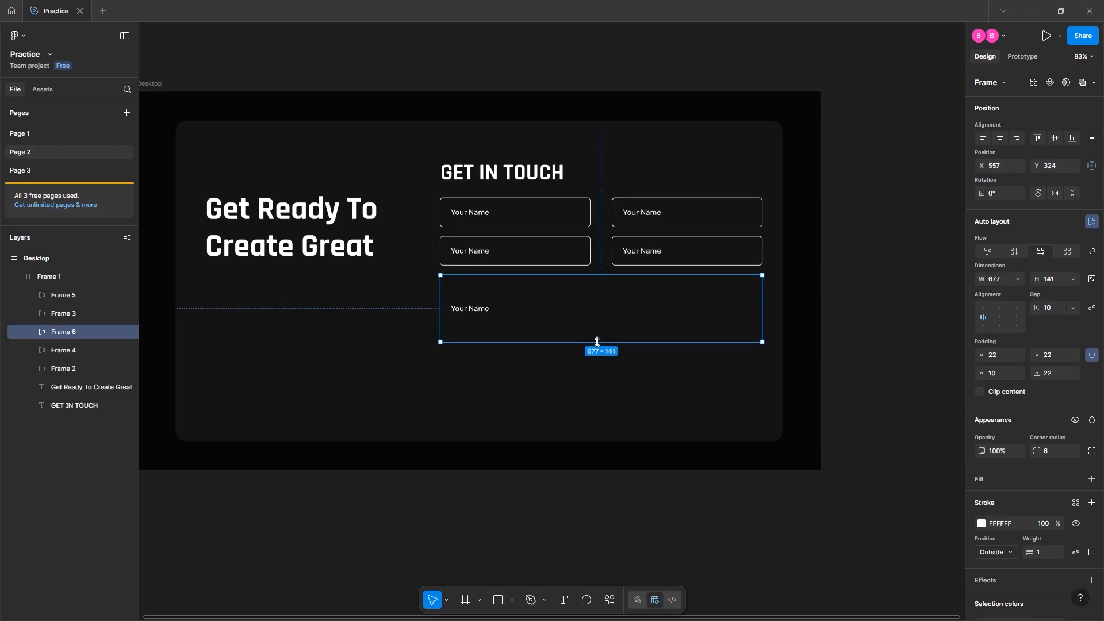
{"action": "left_click", "coordinate": [498, 377]}
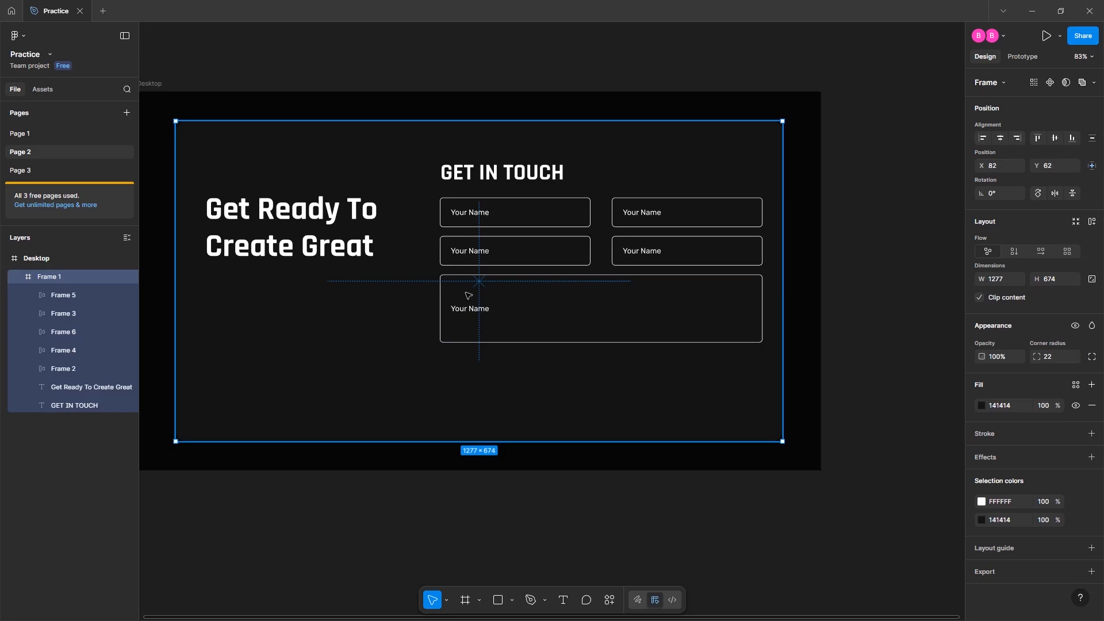
{"action": "left_click", "coordinate": [460, 312]}
{"action": "left_click", "coordinate": [983, 308]}
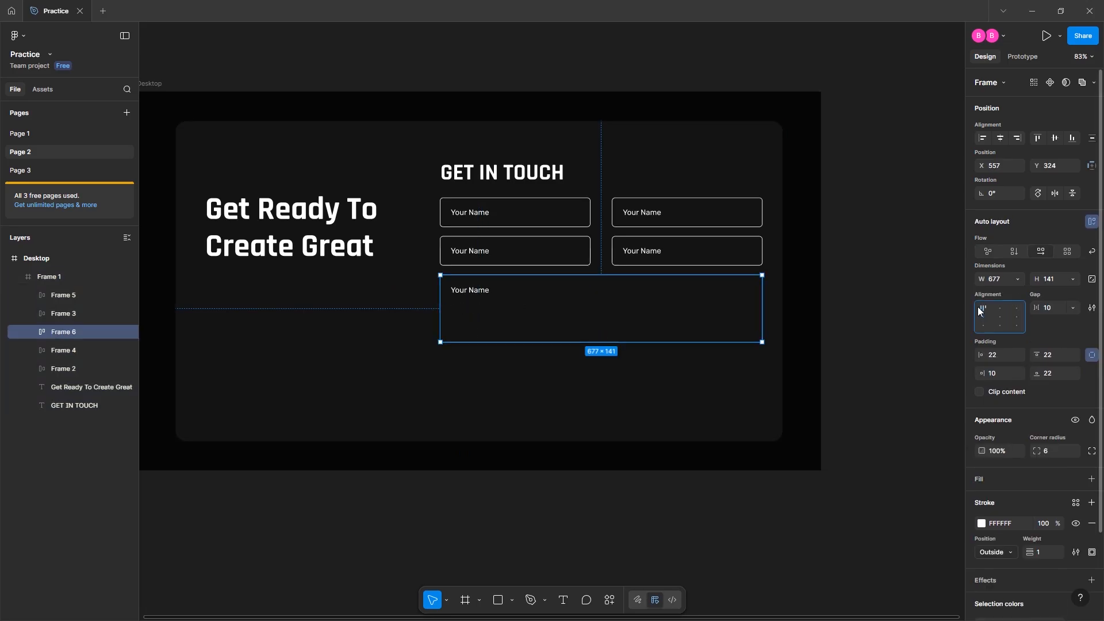
Retype the message box placeholder from 'Your Name' to 'Your Message'
{"action": "double_click", "coordinate": [473, 290]}
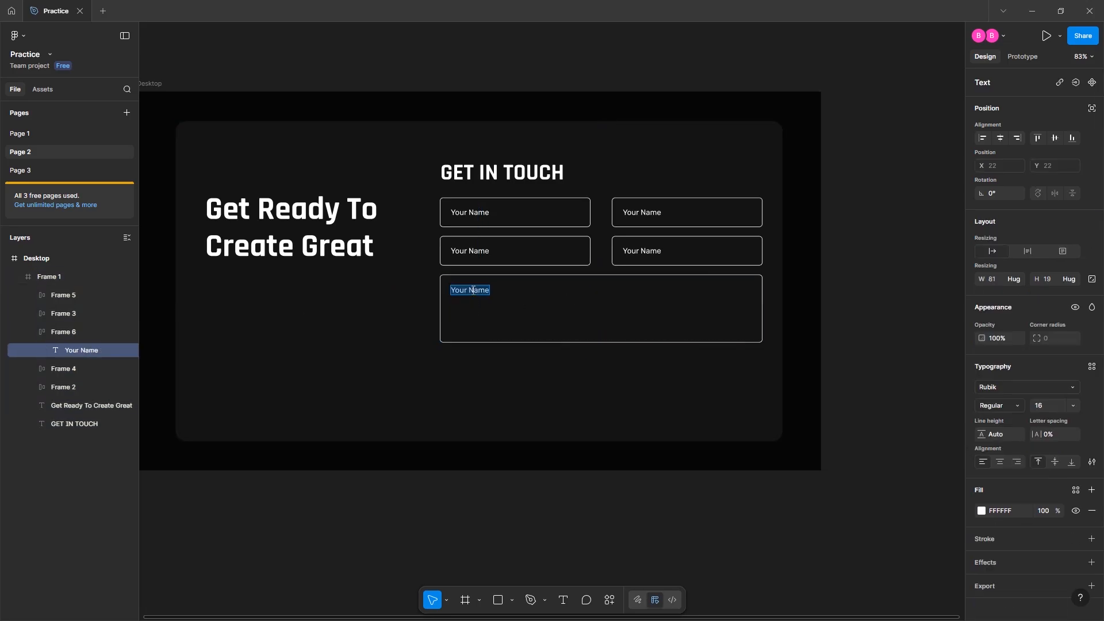
{"action": "key", "text": "Right"}
{"action": "key", "text": "BackSpace"}
{"action": "key", "text": "BackSpace"}
{"action": "key", "text": "BackSpace"}
{"action": "key", "text": "BackSpace"}
{"action": "key", "text": "BackSpace"}
{"action": "type", "text": "Message"}
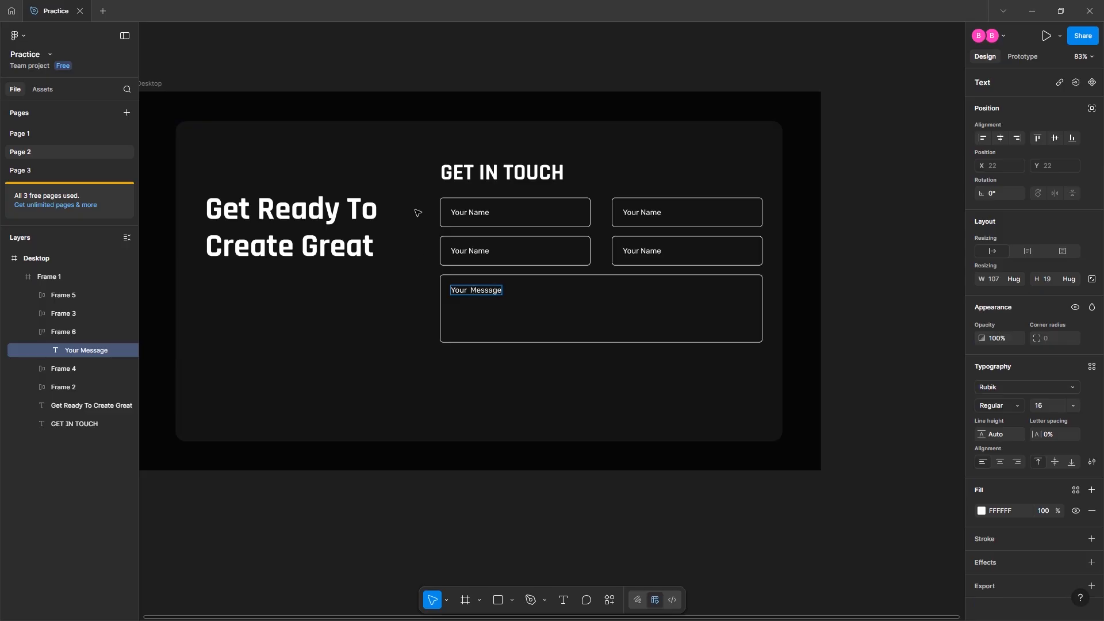
{"action": "double_click", "coordinate": [478, 212]}
Relabel the second and third fields as 'Phone Number' and 'Your Email'
{"action": "double_click", "coordinate": [648, 210]}
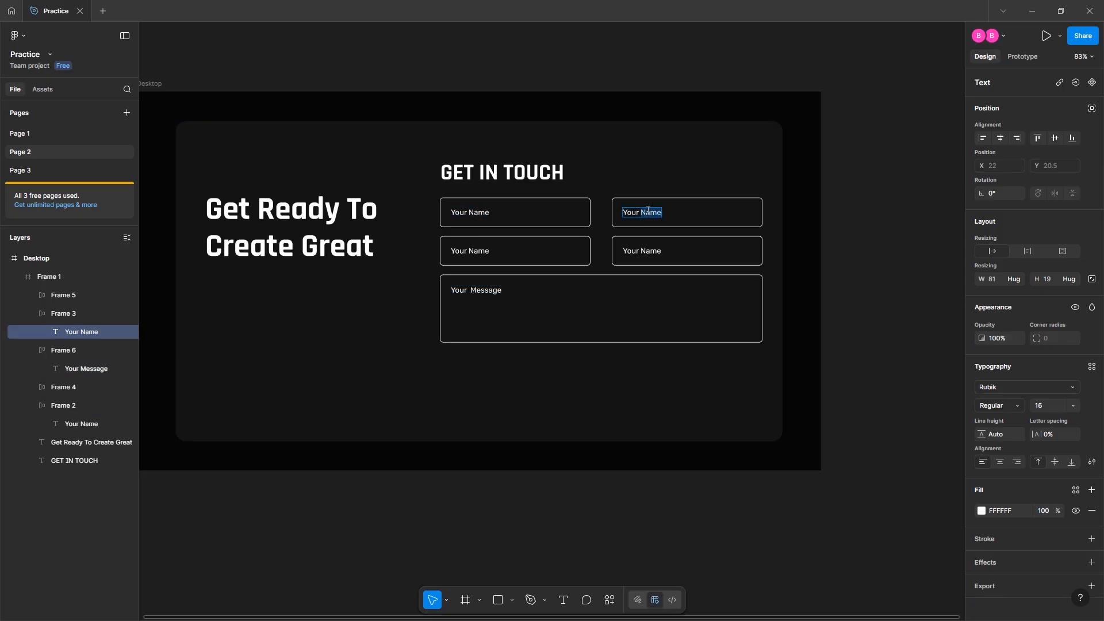
{"action": "type", "text": "P"}
{"action": "key", "text": "ctrl+a"}
{"action": "key", "text": "BackSpace"}
{"action": "type", "text": "Phone Number"}
{"action": "double_click", "coordinate": [483, 251]}
{"action": "type", "text": "Email"}
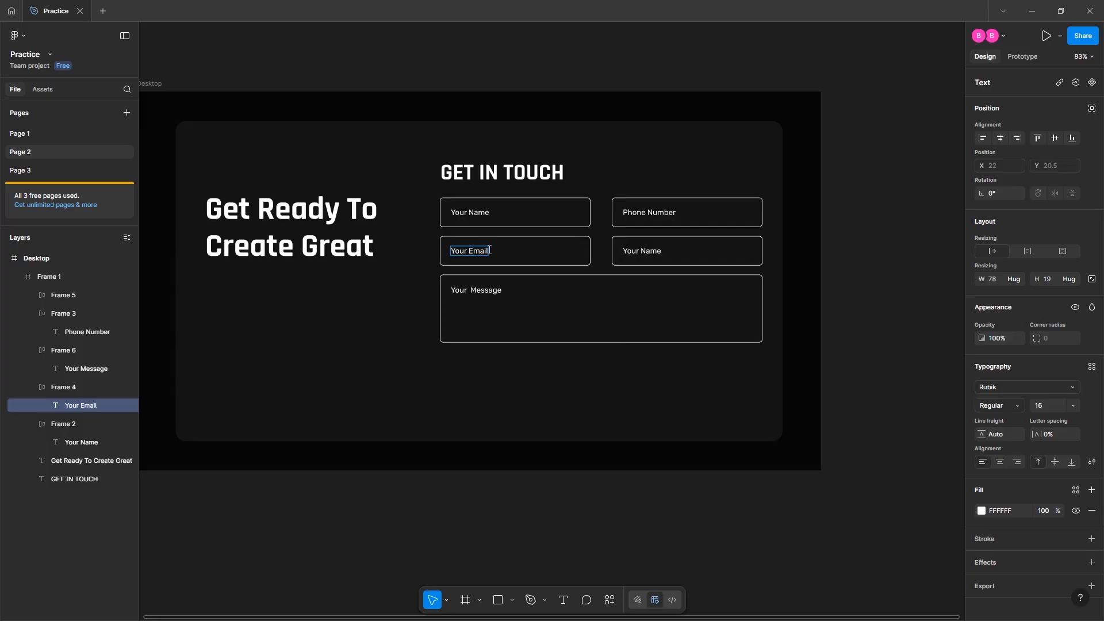
Relabel the fourth field as 'Subject' and finish text editing
{"action": "double_click", "coordinate": [658, 253]}
{"action": "type", "text": "Su"}
{"action": "key", "text": "ctrl+a"}
{"action": "key", "text": "BackSpace"}
{"action": "type", "text": "Subjec"}
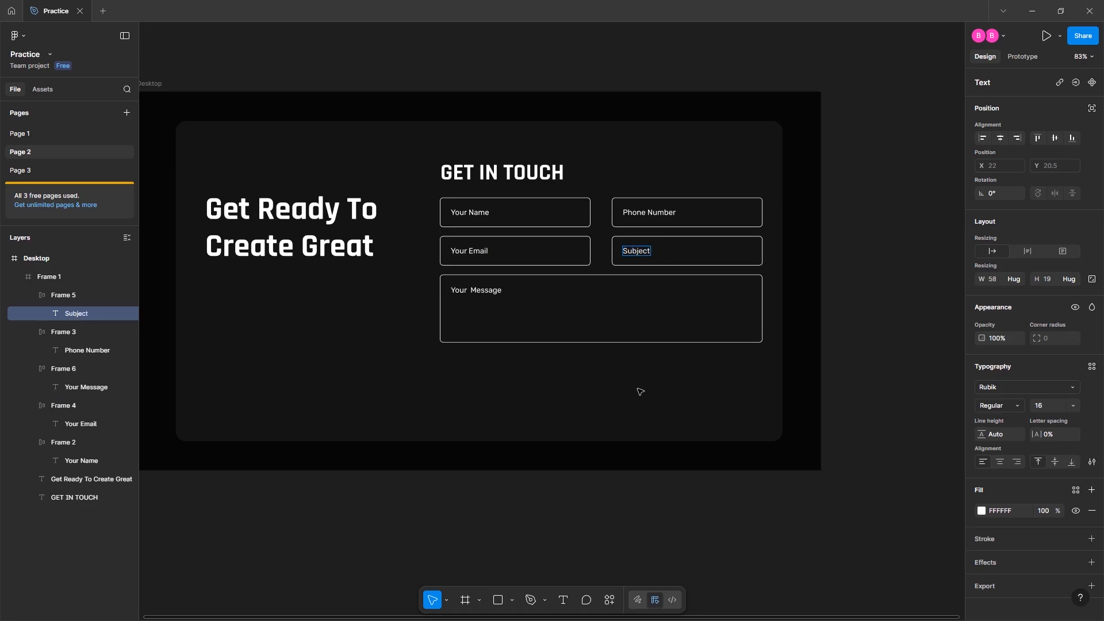
{"action": "key", "text": "Escape"}
{"action": "left_click", "coordinate": [618, 397]}
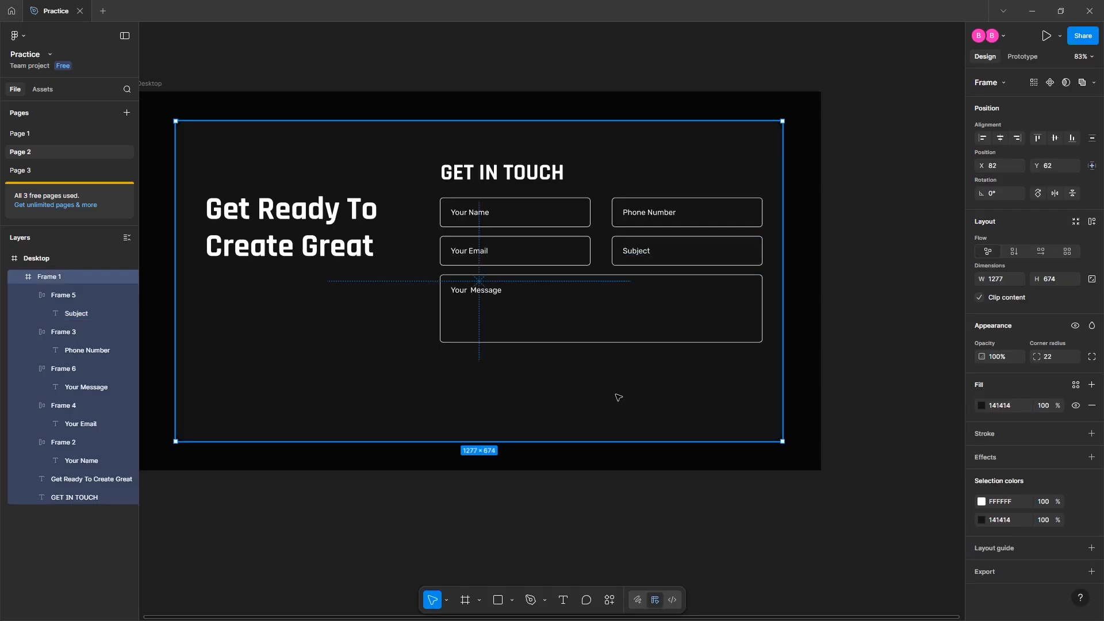
Select each form field in turn to review its position and size
{"action": "left_click", "coordinate": [559, 510]}
{"action": "double_click", "coordinate": [549, 219]}
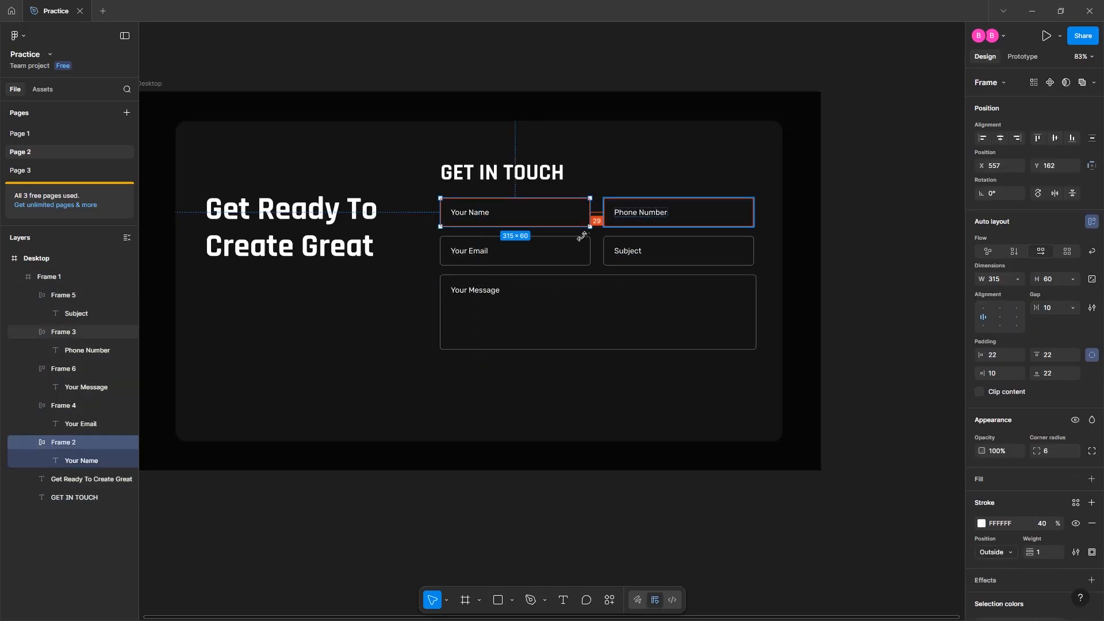
{"action": "left_click", "coordinate": [569, 249]}
{"action": "left_click", "coordinate": [561, 320]}
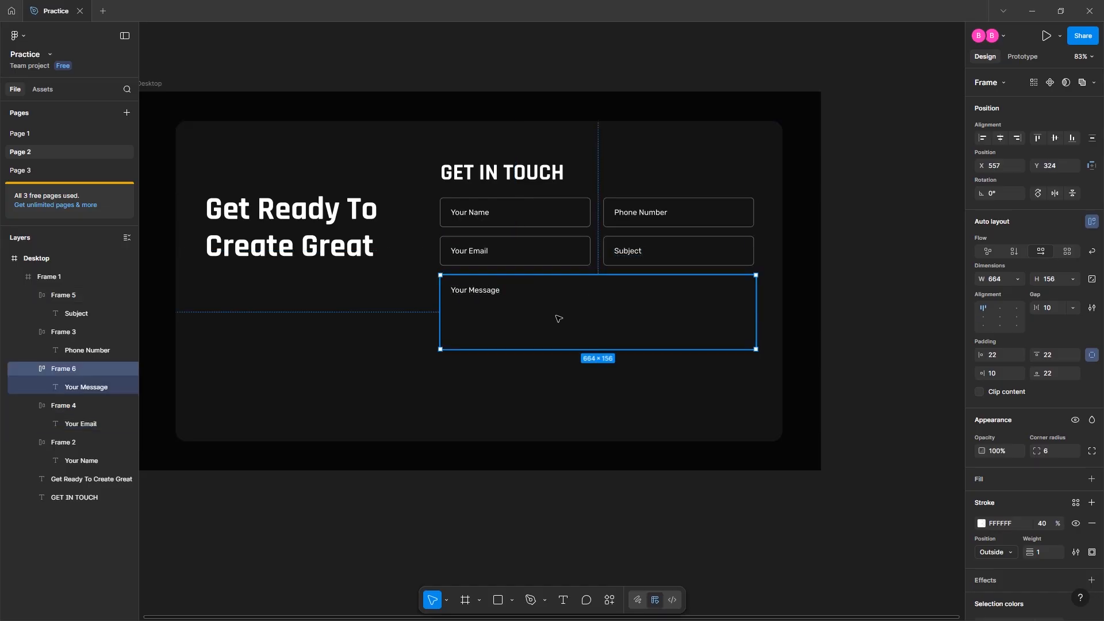
{"action": "left_click", "coordinate": [570, 214]}
{"action": "left_click", "coordinate": [644, 211]}
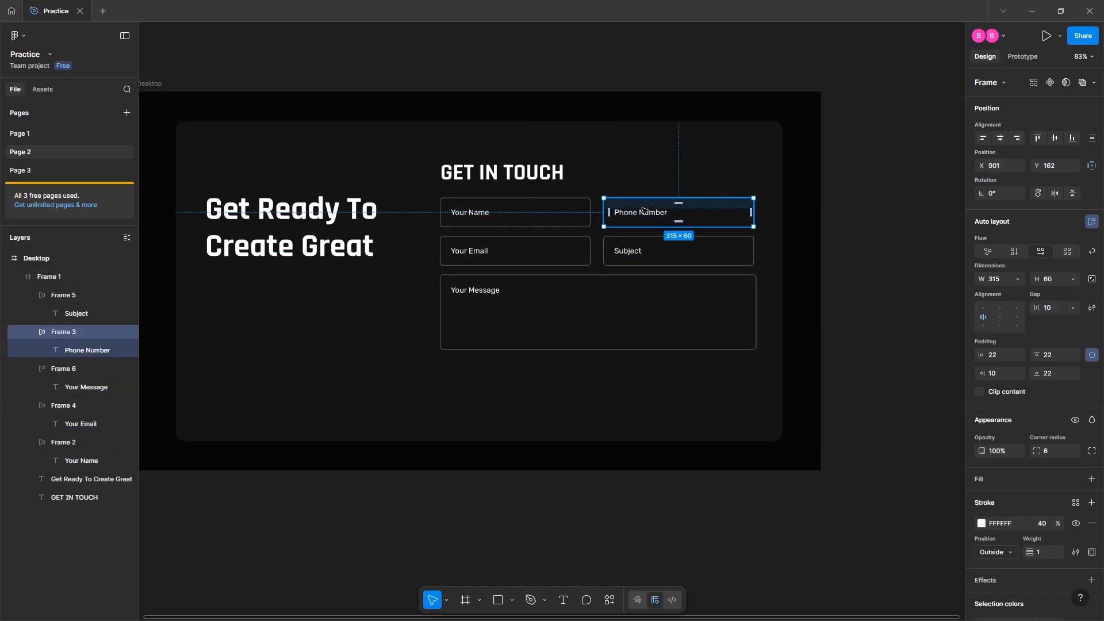
{"action": "left_click", "coordinate": [641, 247]}
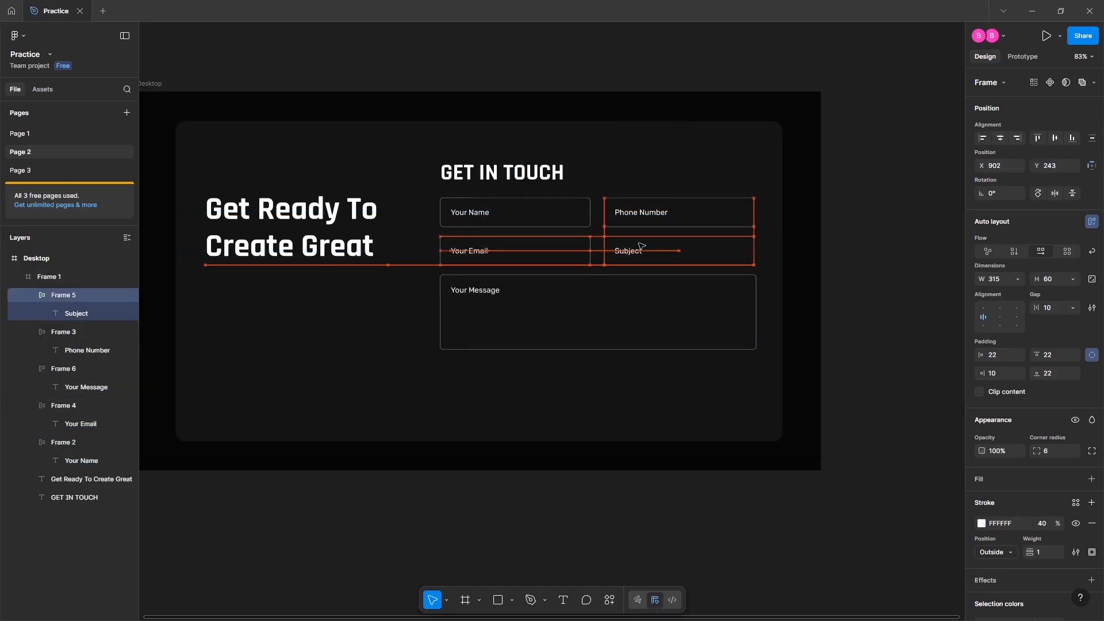
{"action": "left_click", "coordinate": [625, 300]}
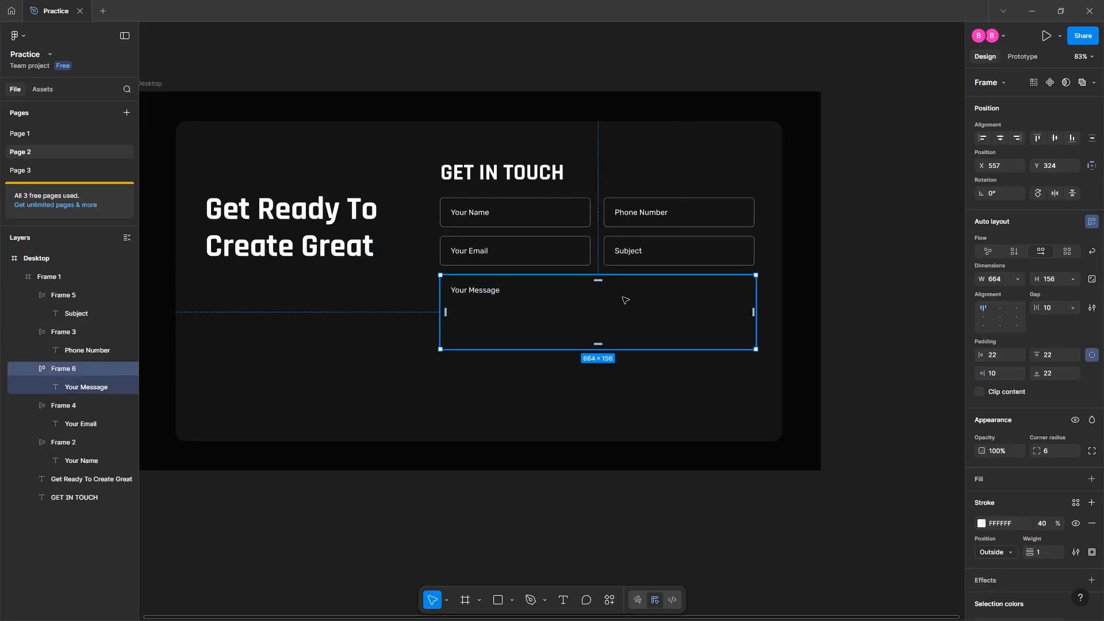
Nudge the Your Message box down to sit at 557, 333 beneath the columns
{"action": "key", "text": "alt"}
{"action": "key", "text": "alt"}
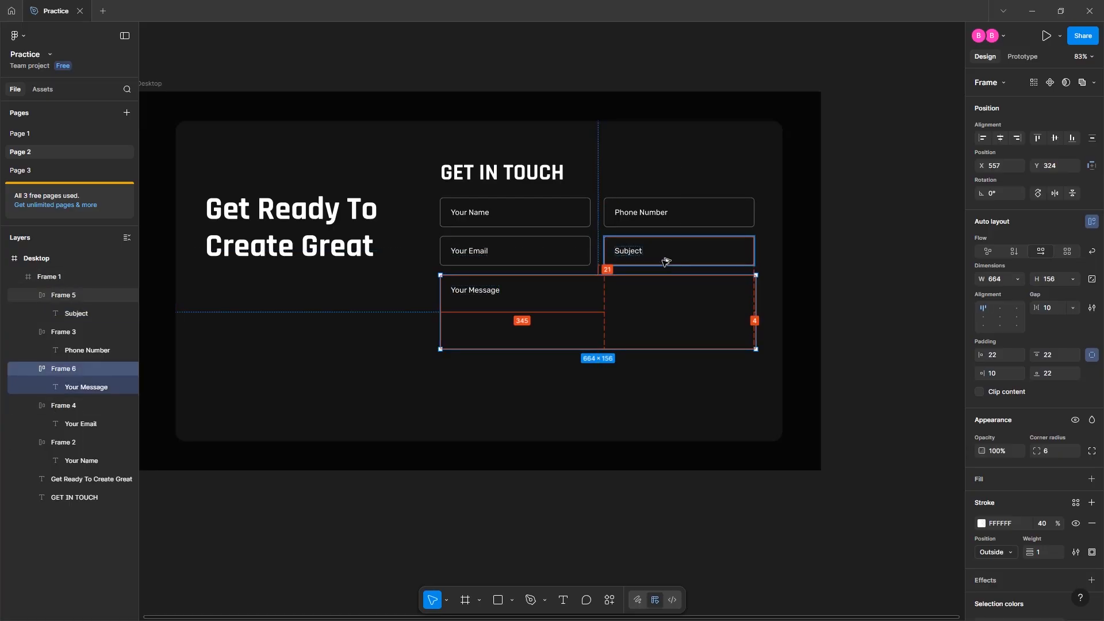
{"action": "key", "text": "Down"}
{"action": "key", "text": "Down"}
{"action": "key", "text": "Down"}
{"action": "key", "text": "Down"}
{"action": "key", "text": "Down"}
{"action": "key", "text": "Down"}
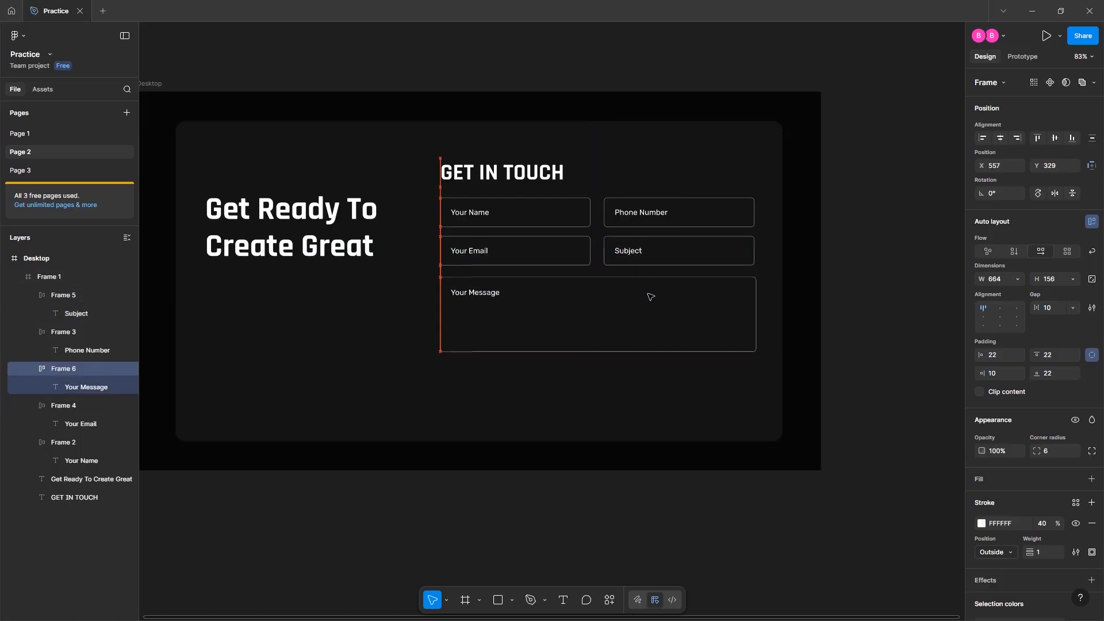
{"action": "key", "text": "alt"}
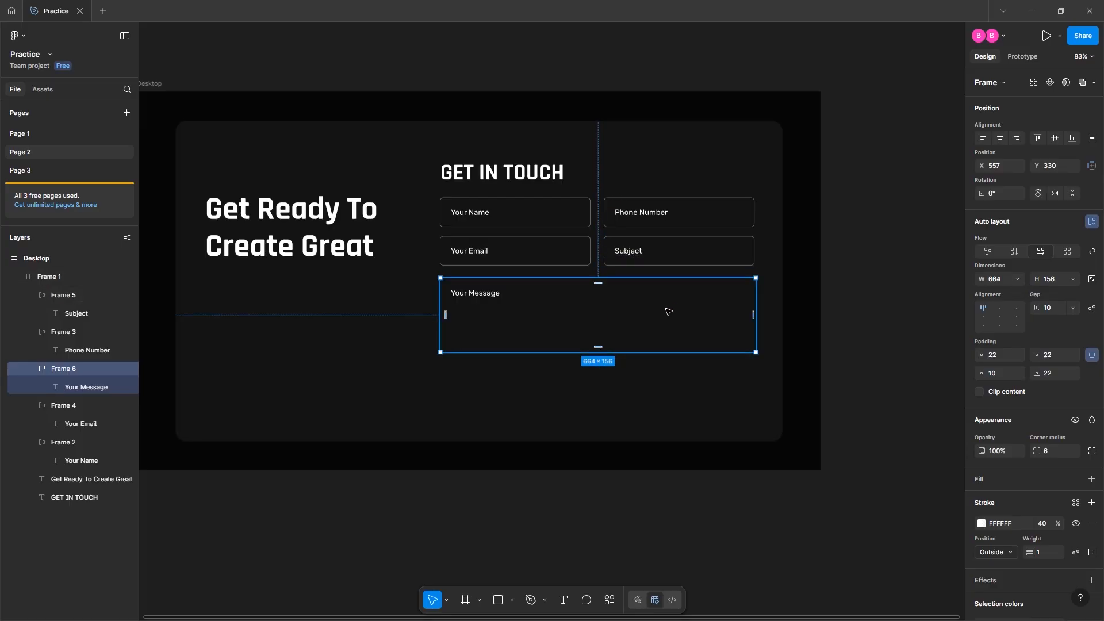
{"action": "key", "text": "Down"}
{"action": "key", "text": "Down"}
{"action": "key", "text": "alt"}
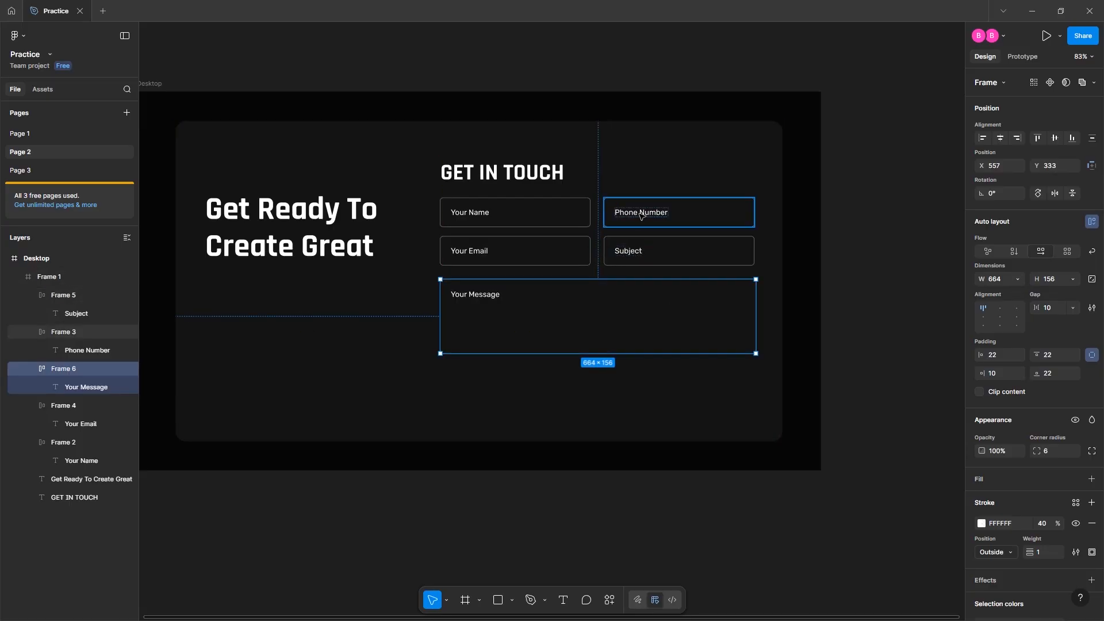
Check the spacing of the Phone Number, Your Email and Subject fields to their neighbours
{"action": "left_click", "coordinate": [679, 218]}
{"action": "key", "text": "alt"}
{"action": "left_click", "coordinate": [558, 240]}
{"action": "key", "text": "alt"}
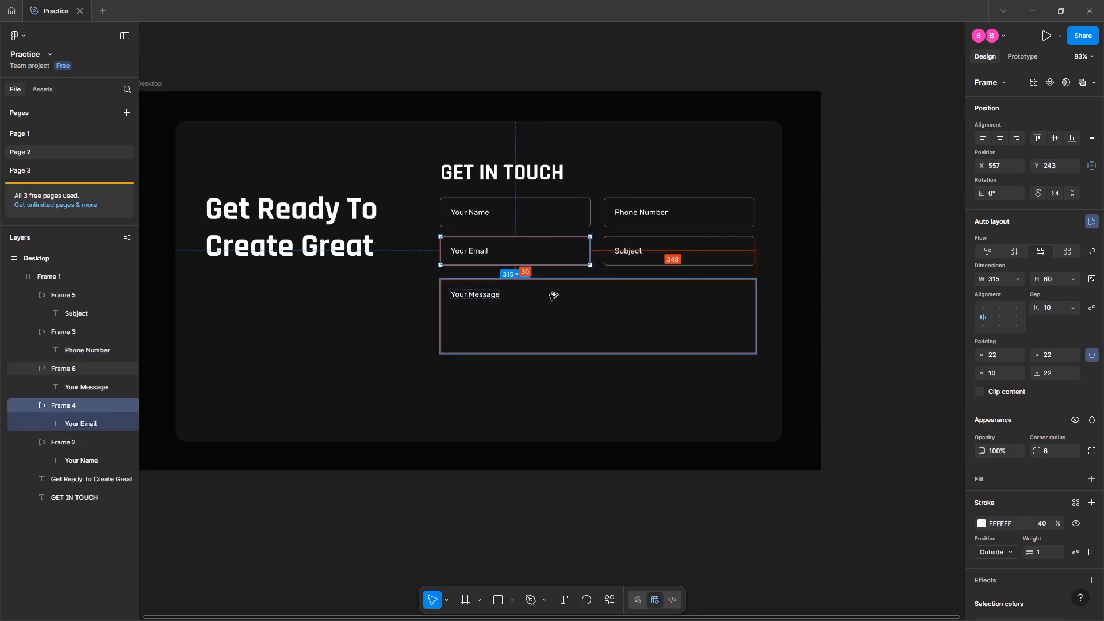
{"action": "left_click", "coordinate": [626, 259]}
{"action": "key", "text": "alt"}
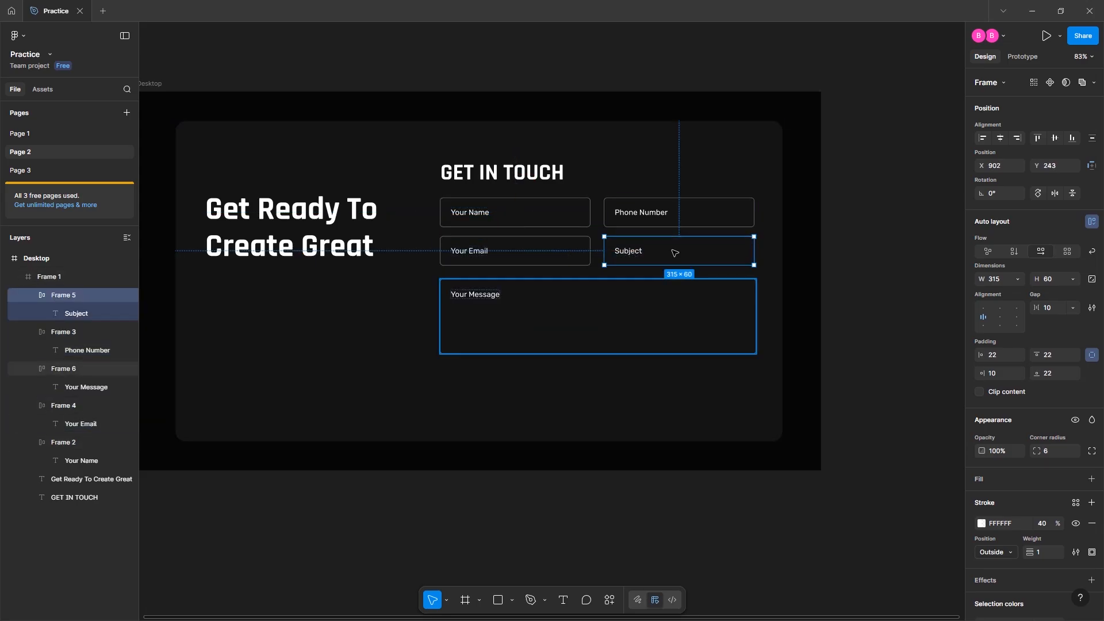
{"action": "left_click", "coordinate": [639, 154]}
{"action": "key", "text": "Escape"}
{"action": "left_click", "coordinate": [601, 402]}
{"action": "left_click", "coordinate": [852, 355]}
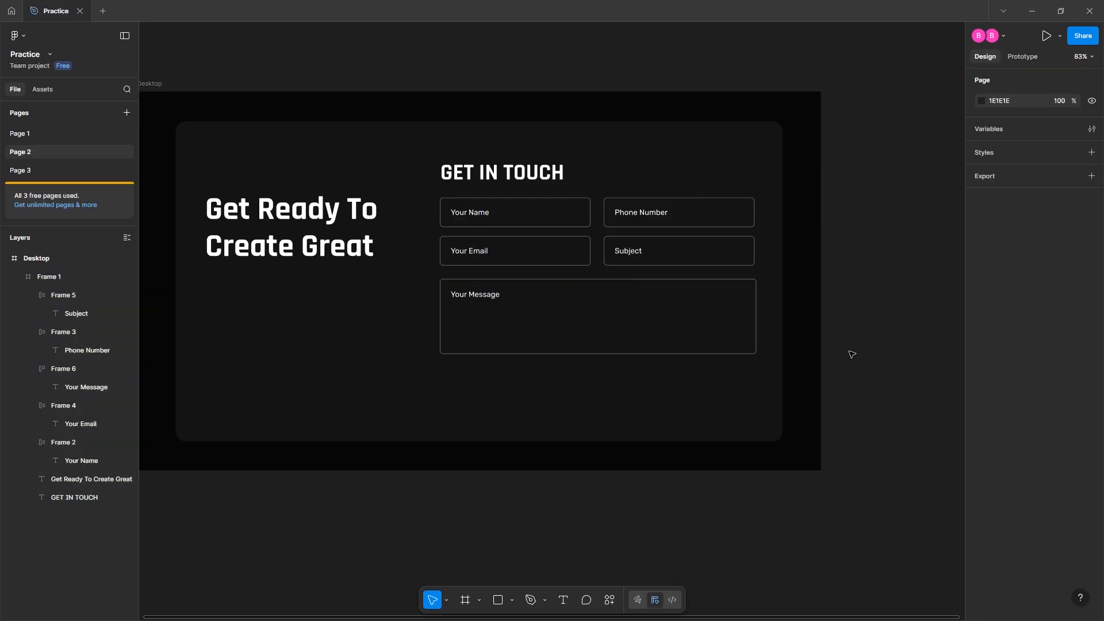
Wrap the Your Name/Phone Number and Your Email/Subject pairs into auto-layout rows
{"action": "left_click", "coordinate": [506, 181]}
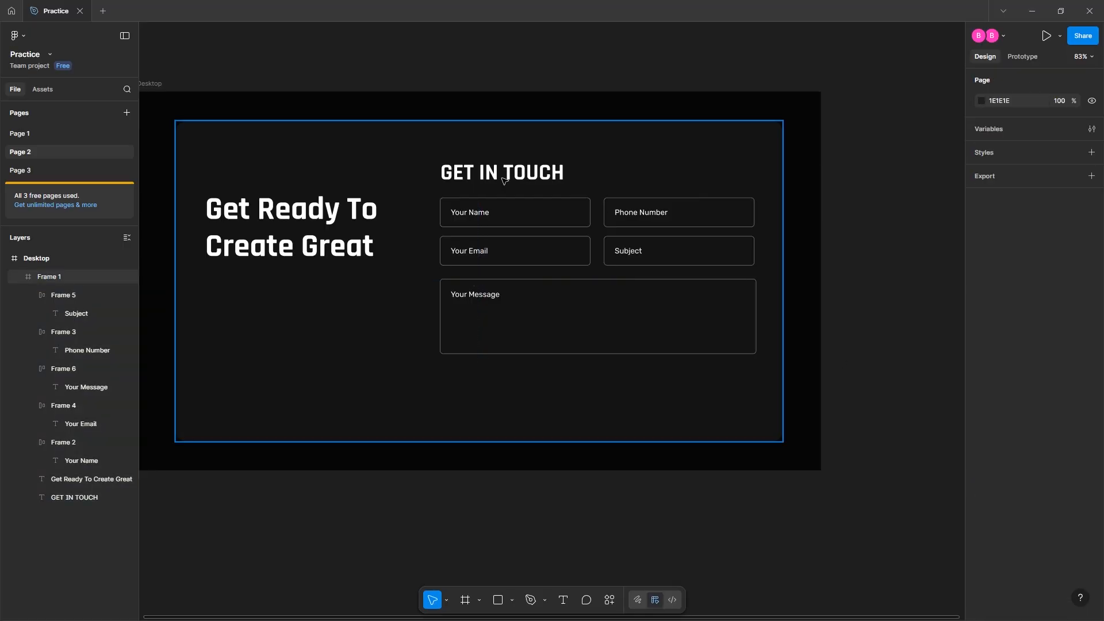
{"action": "left_click", "coordinate": [538, 211]}
{"action": "left_click", "coordinate": [637, 216], "text": "shift"}
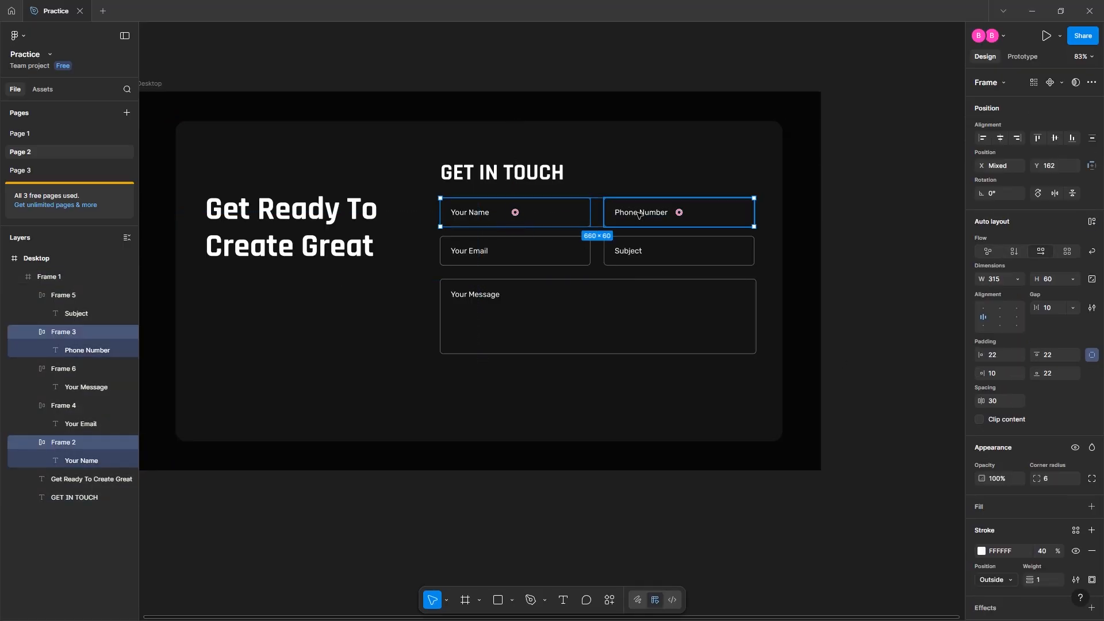
{"action": "key", "text": "shift+a"}
{"action": "left_click", "coordinate": [540, 254]}
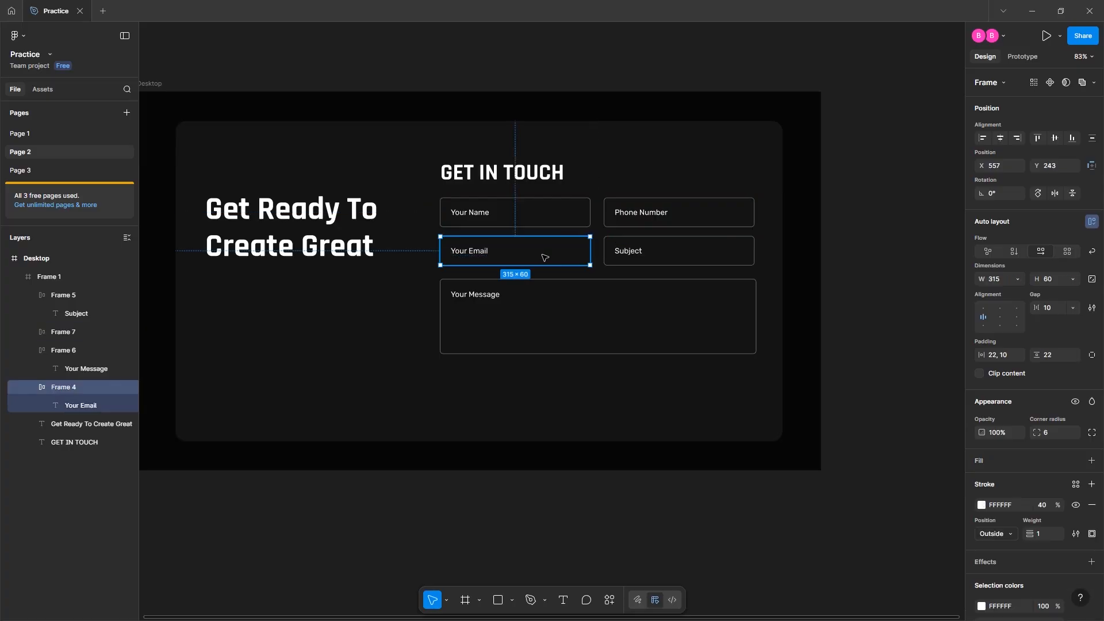
{"action": "left_click", "coordinate": [677, 256], "text": "shift"}
{"action": "key", "text": "shift+a"}
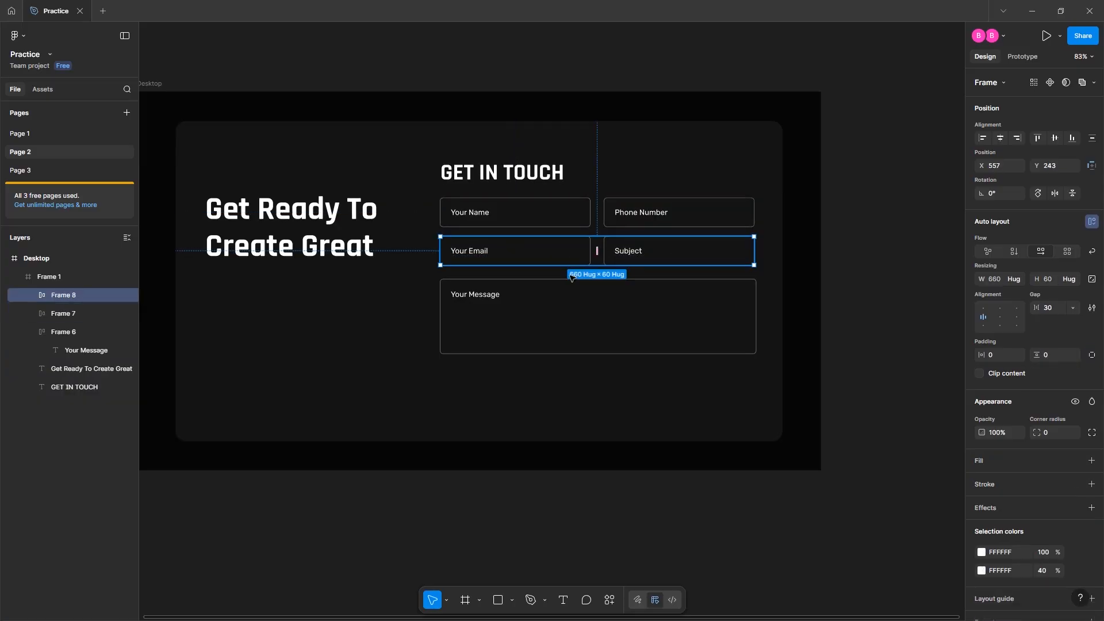
Stack both field rows and the Your Message box in one vertical auto-layout, Frame 9
{"action": "left_click", "coordinate": [541, 299]}
{"action": "left_click", "coordinate": [530, 245]}
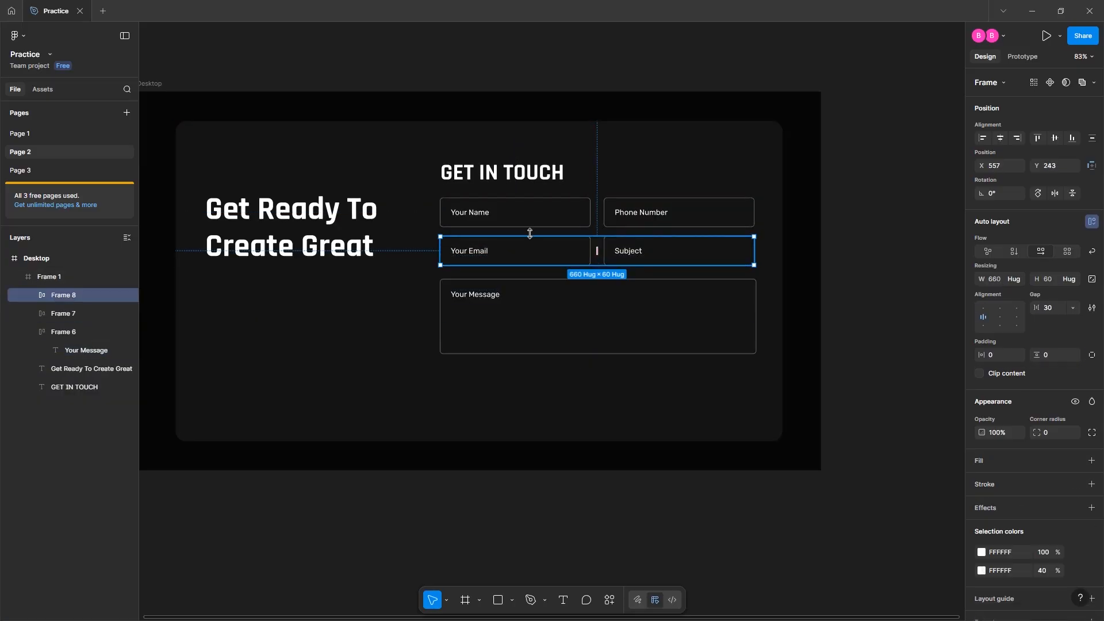
{"action": "left_click", "coordinate": [535, 222], "text": "shift"}
{"action": "left_click", "coordinate": [542, 292], "text": "shift"}
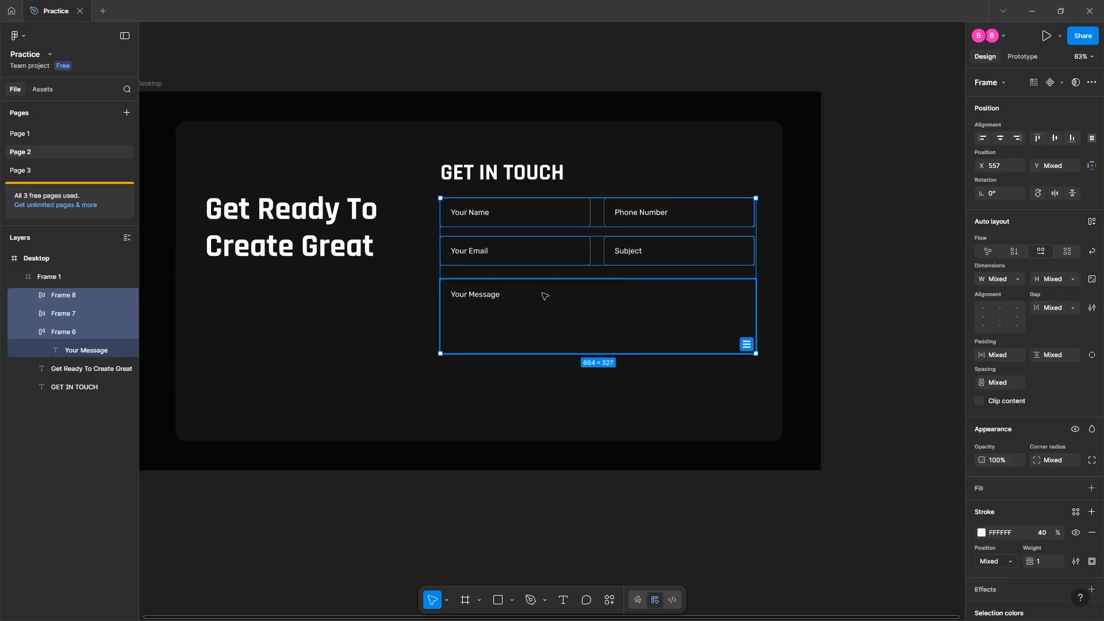
{"action": "key", "text": "shift+a"}
{"action": "left_click", "coordinate": [891, 256]}
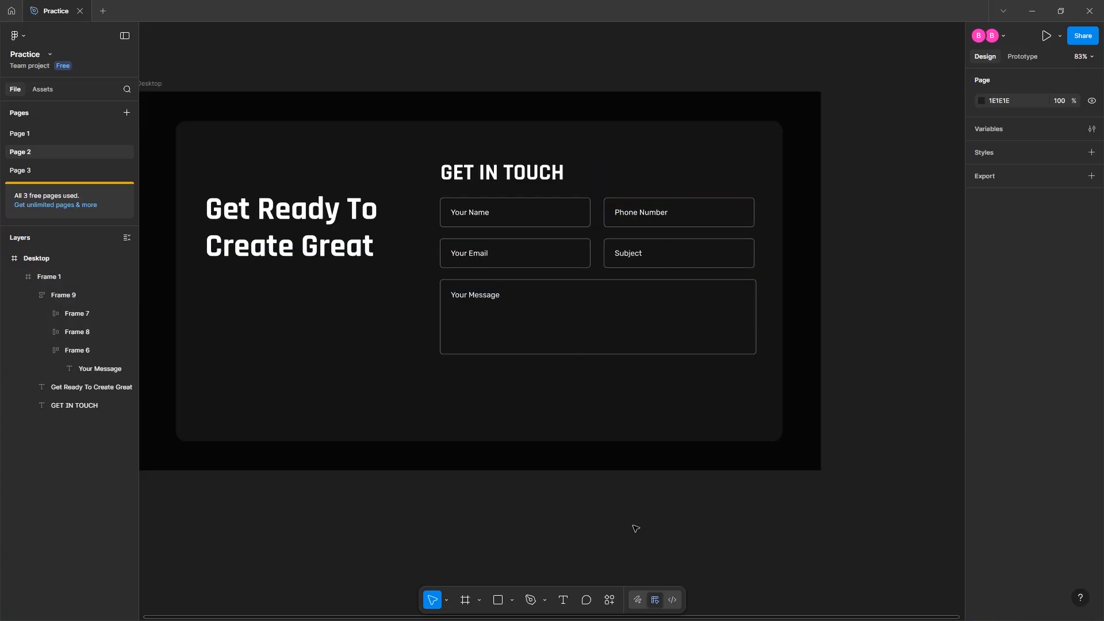
Give the Your Name field an FF014F stroke at 100% opacity
{"action": "left_click", "coordinate": [524, 218]}
{"action": "left_click", "coordinate": [524, 218]}
{"action": "left_click", "coordinate": [525, 218]}
{"action": "scroll", "coordinate": [1057, 489], "scroll_direction": "down", "scroll_amount": 3}
{"action": "left_click", "coordinate": [997, 409]}
{"action": "type", "text": "FF014F"}
{"action": "key", "text": "Return"}
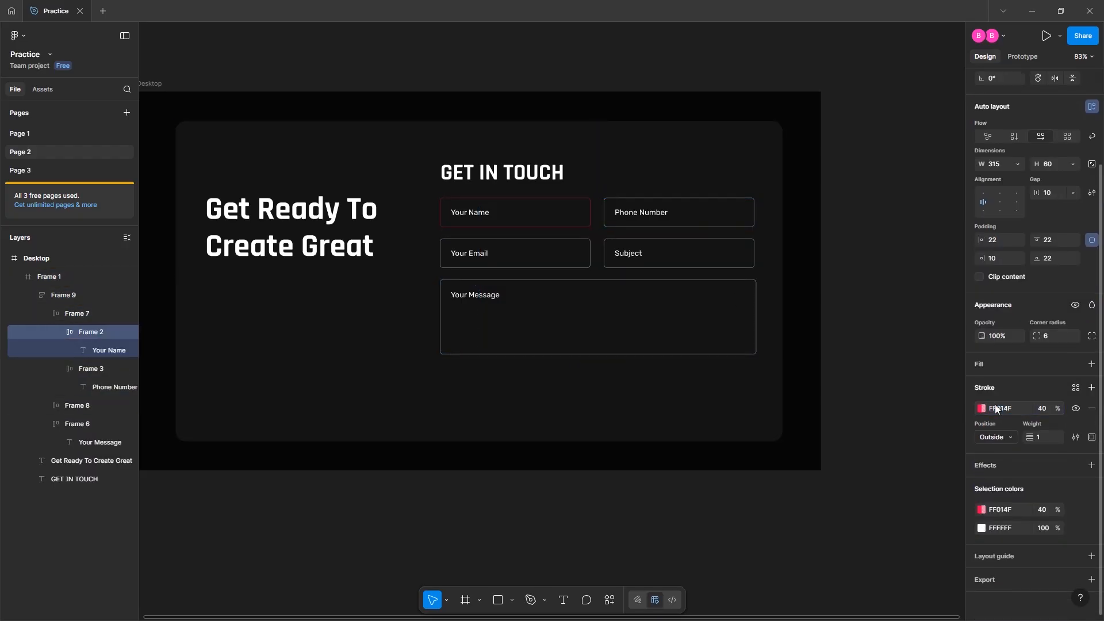
{"action": "left_click", "coordinate": [1041, 409]}
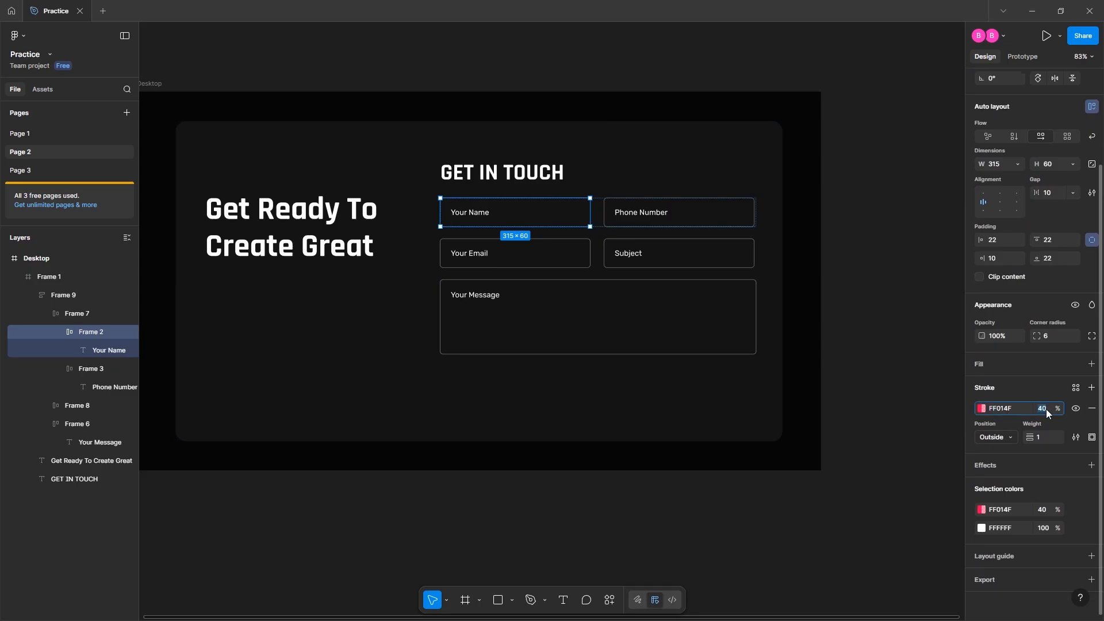
{"action": "type", "text": "100"}
{"action": "key", "text": "Return"}
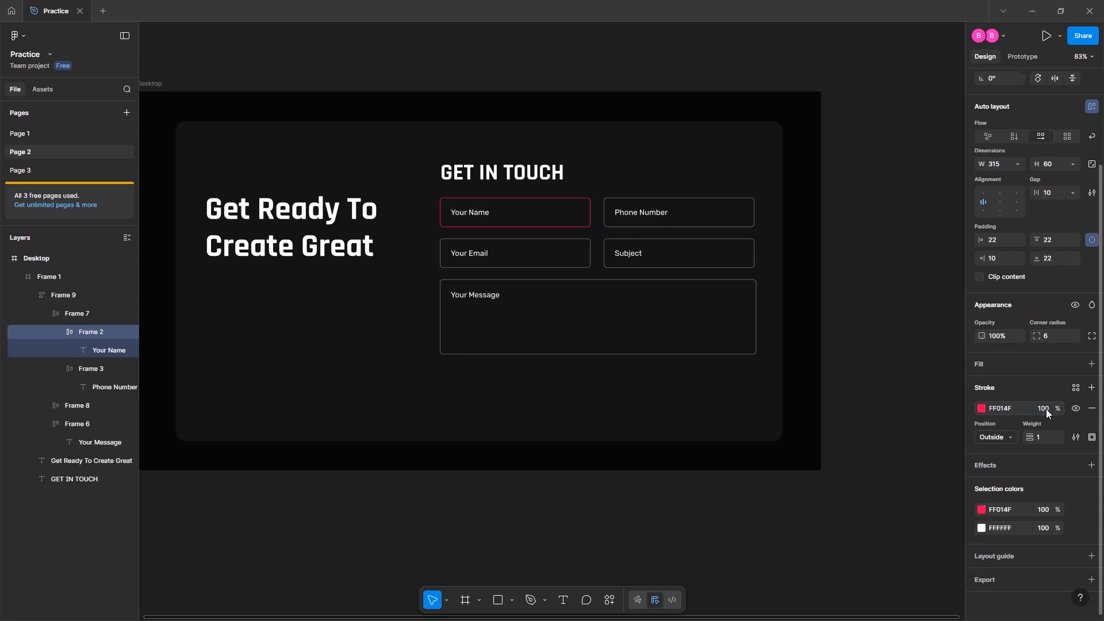
Reselect the Your Name field to check its pink outline, then deselect it
{"action": "left_click", "coordinate": [762, 509]}
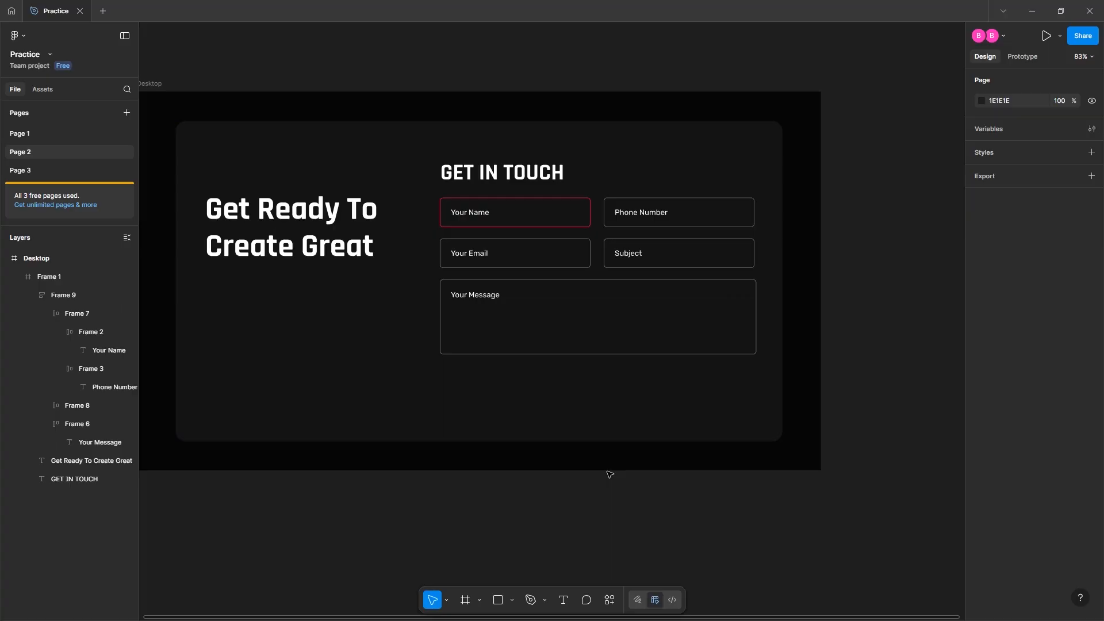
{"action": "left_click", "coordinate": [546, 230]}
{"action": "double_click", "coordinate": [549, 218]}
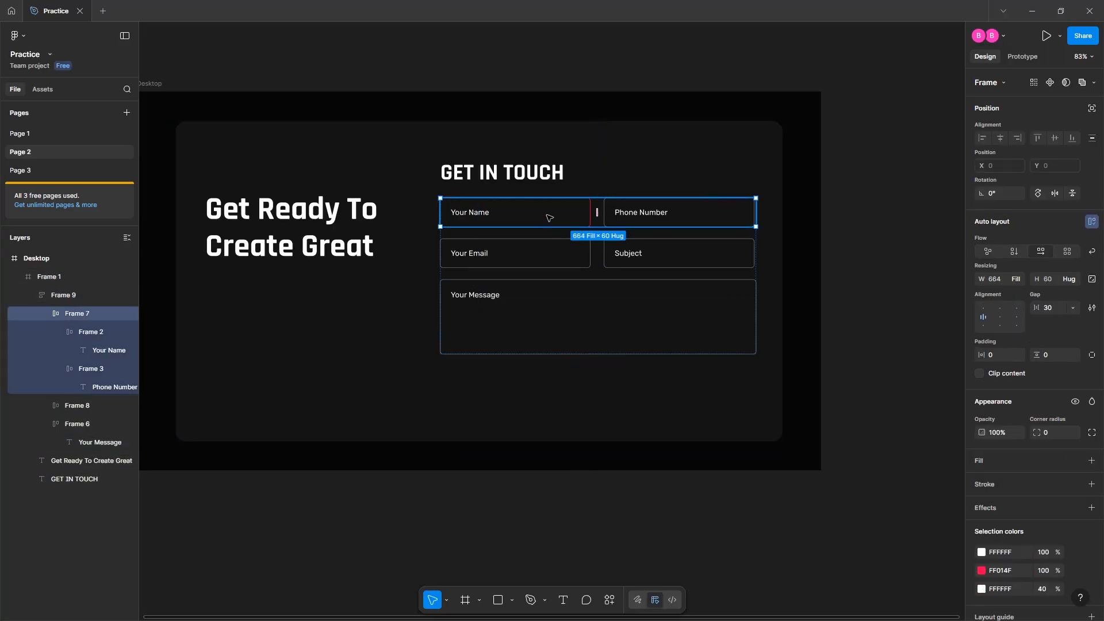
{"action": "double_click", "coordinate": [549, 218]}
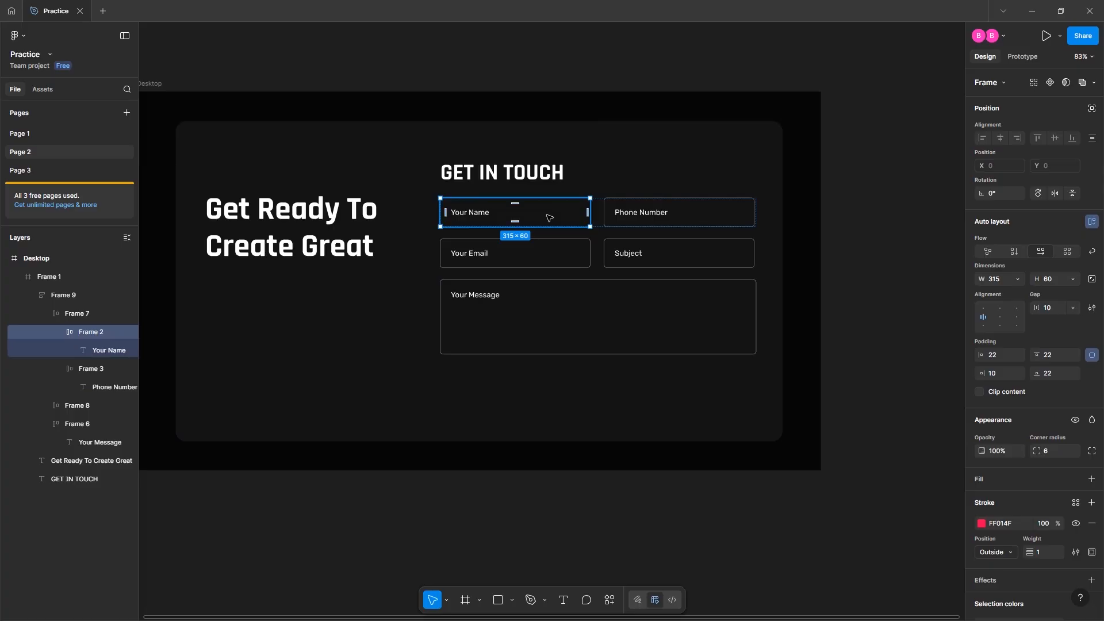
{"action": "left_click", "coordinate": [595, 483]}
{"action": "scroll", "coordinate": [422, 346], "scroll_direction": "left", "scroll_amount": 3}
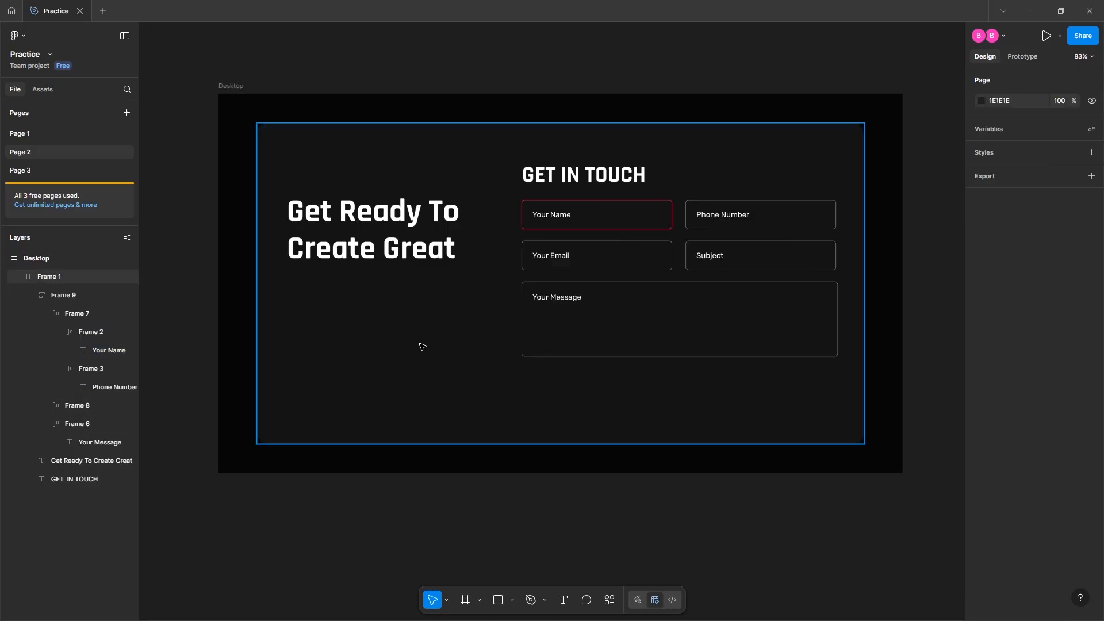
Paste a copy of the Your Name text below the Get Ready heading and reword it 'E-mail:'
{"action": "left_click", "coordinate": [558, 215]}
{"action": "double_click", "coordinate": [559, 216]}
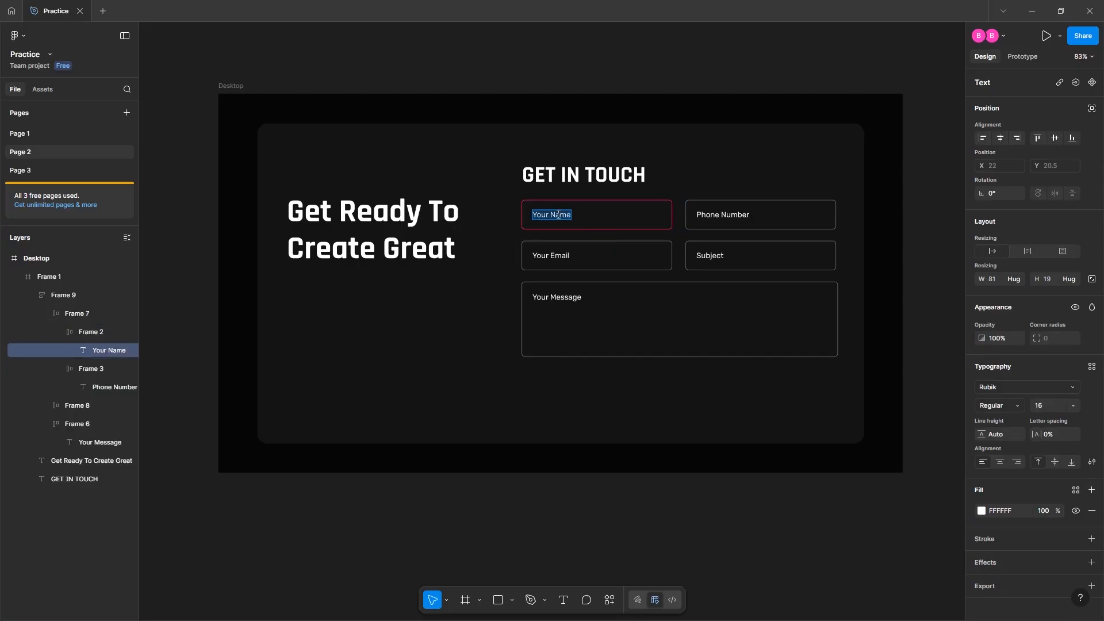
{"action": "key", "text": "Escape"}
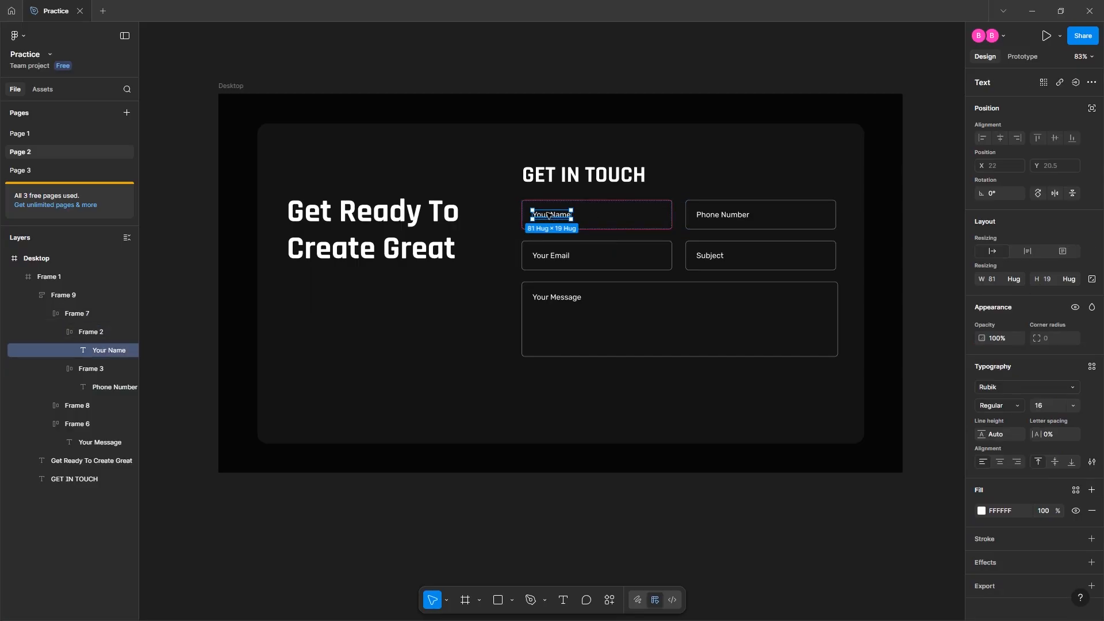
{"action": "left_click", "coordinate": [377, 320]}
{"action": "key", "text": "ctrl+v"}
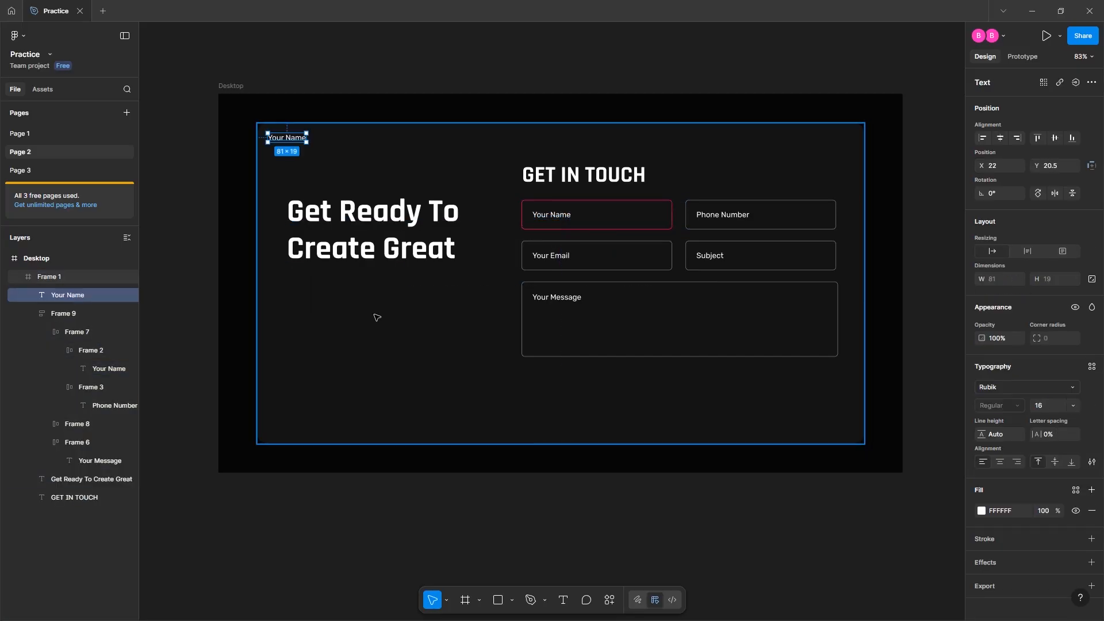
{"action": "left_click_drag", "start_coordinate": [298, 140], "coordinate": [320, 288]}
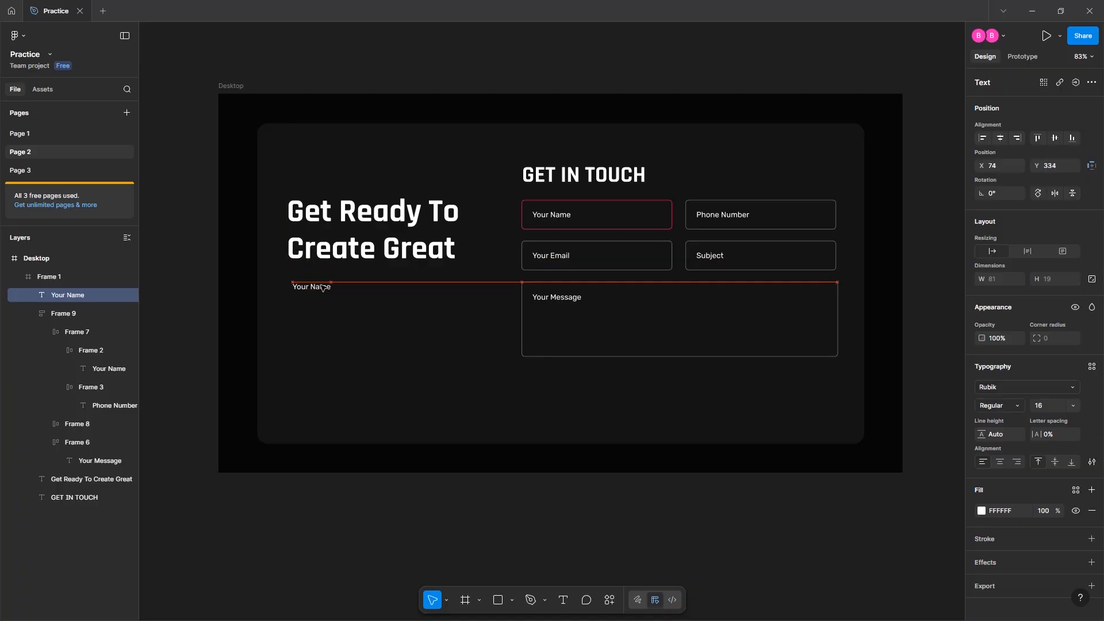
{"action": "double_click", "coordinate": [319, 286]}
{"action": "type", "text": "E-mail"}
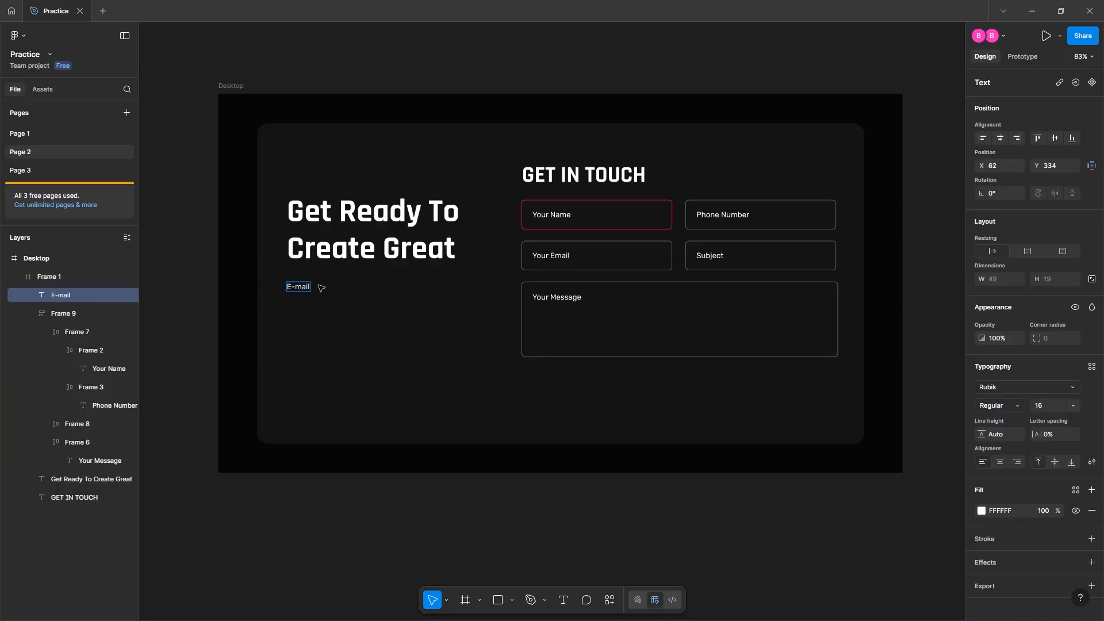
{"action": "key", "text": "ctrl+a"}
{"action": "key", "text": "Right"}
{"action": "key", "text": "ctrl+a"}
Set the E-mail: label to font size 14 and 64% fill opacity
{"action": "left_click", "coordinate": [1051, 405]}
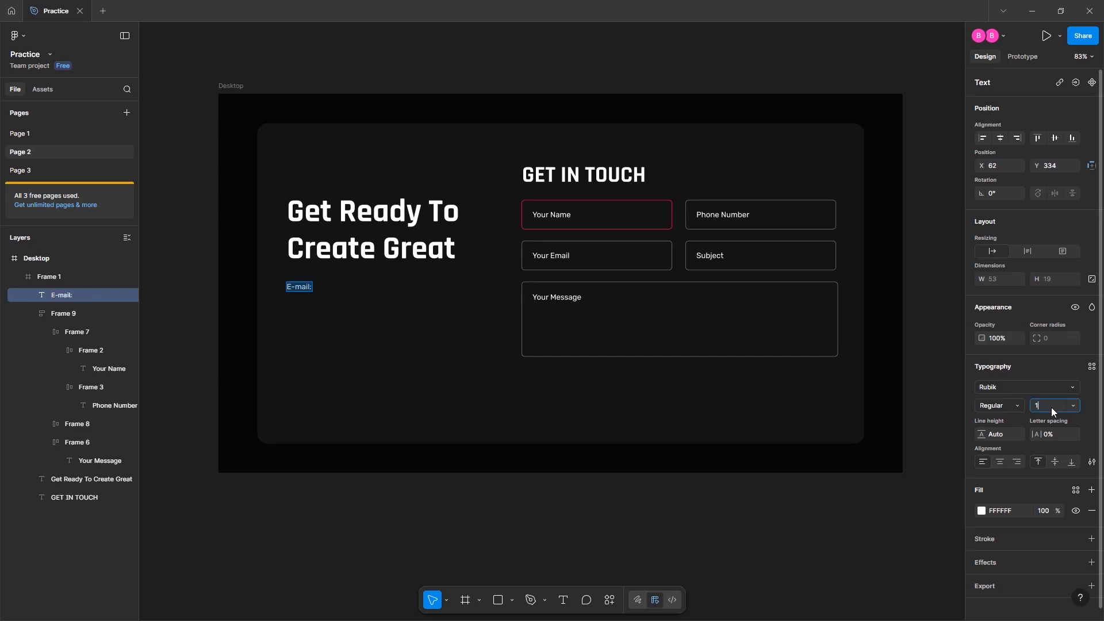
{"action": "key", "text": "Return"}
{"action": "left_click", "coordinate": [1043, 510]}
{"action": "key", "text": "Down"}
{"action": "key", "text": "Down"}
{"action": "key", "text": "Return"}
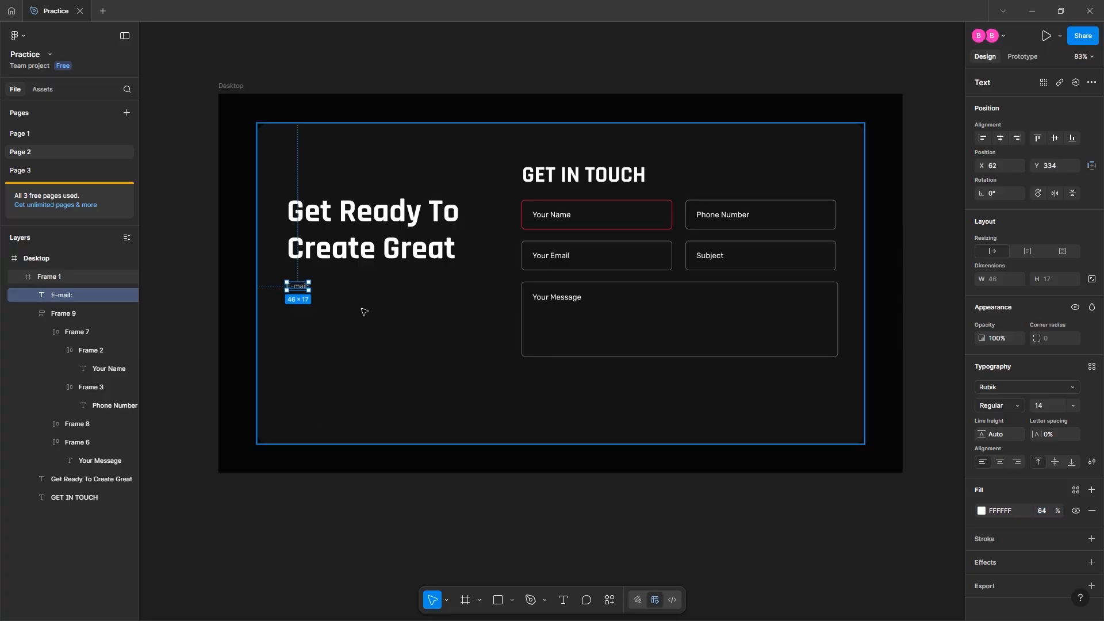
Shift the E-mail: label slightly right and duplicate it just below itself
{"action": "left_click_drag", "start_coordinate": [300, 289], "coordinate": [384, 280]}
{"action": "scroll", "coordinate": [304, 286], "scroll_direction": "up", "scroll_amount": 10}
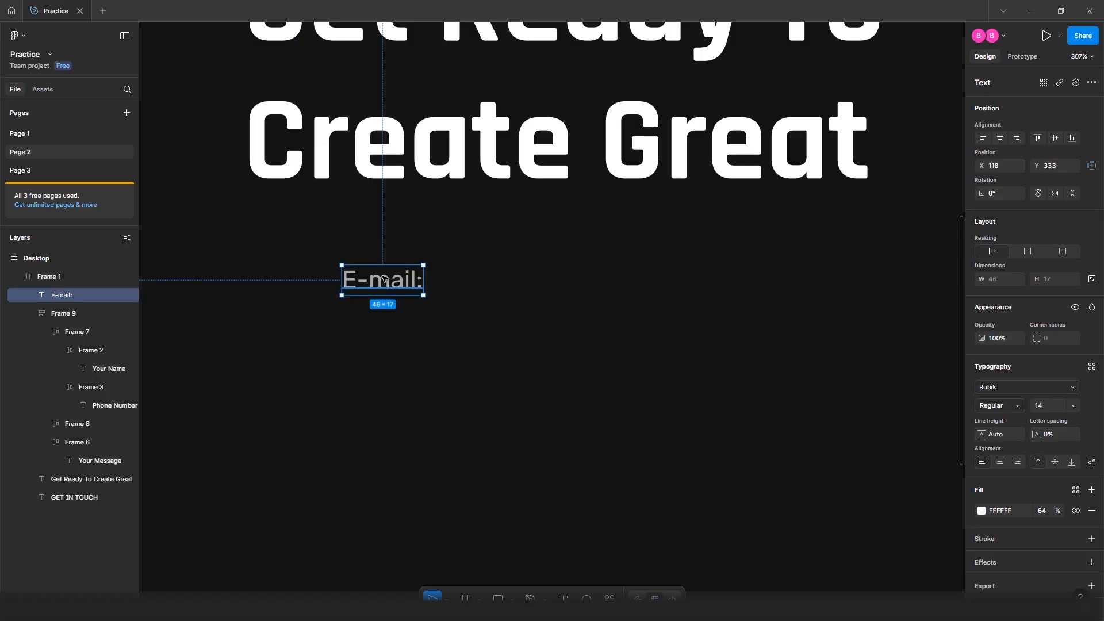
{"action": "left_click", "coordinate": [471, 293]}
{"action": "double_click", "coordinate": [396, 279]}
{"action": "left_click_drag", "start_coordinate": [398, 280], "coordinate": [393, 320]}
Set the duplicate label to 100% fill opacity and font size 16
{"action": "double_click", "coordinate": [393, 321]}
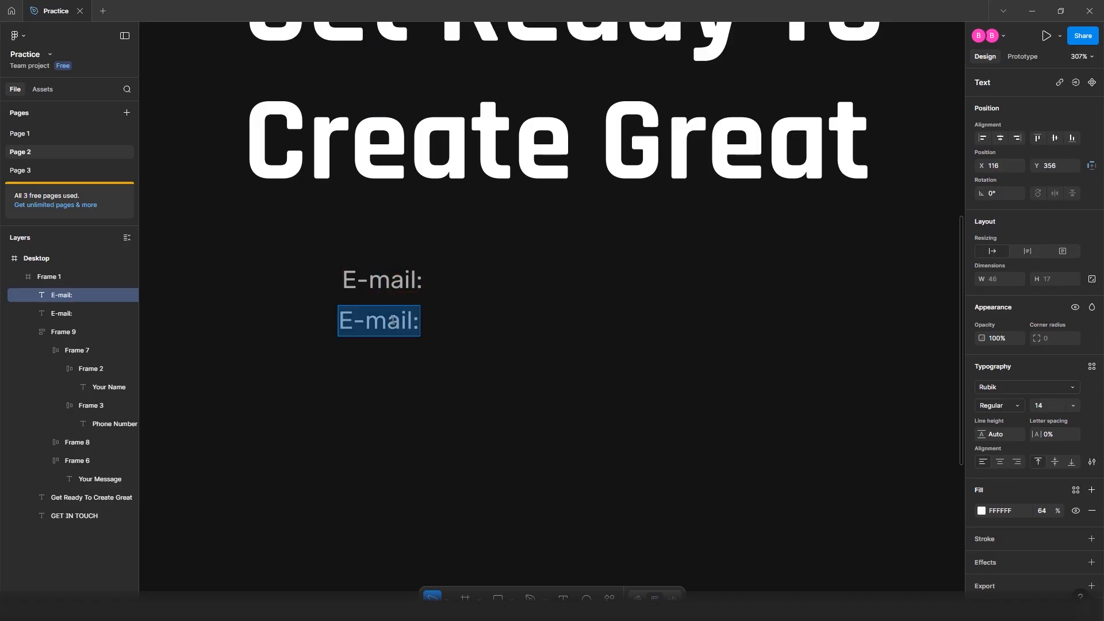
{"action": "left_click", "coordinate": [1043, 511]}
{"action": "type", "text": "10"}
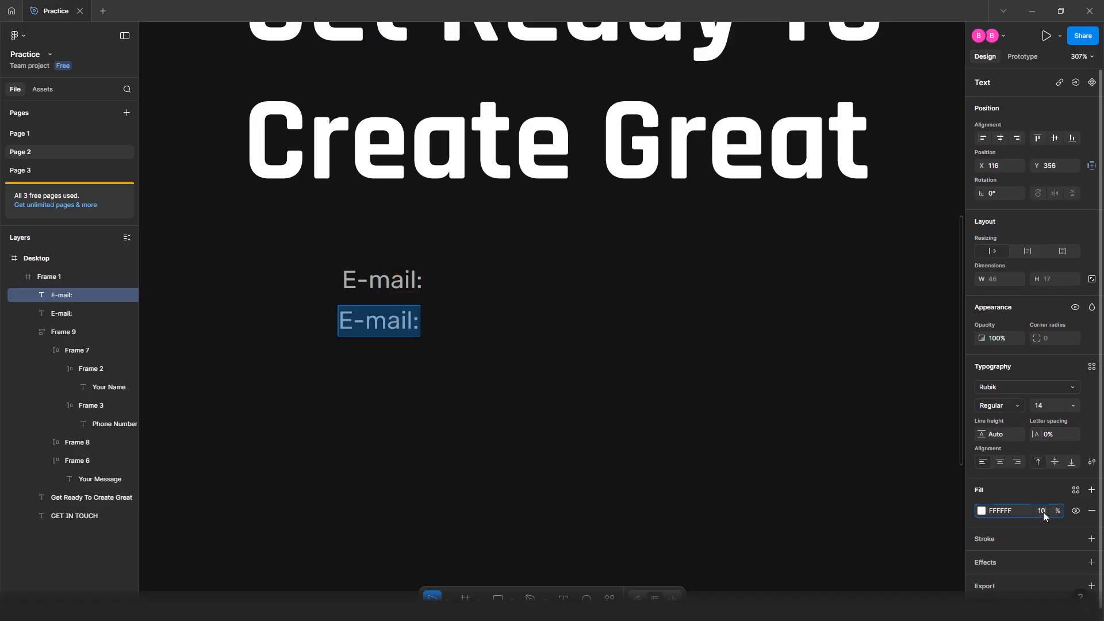
{"action": "type", "text": "0"}
{"action": "key", "text": "Return"}
{"action": "left_click", "coordinate": [1051, 407]}
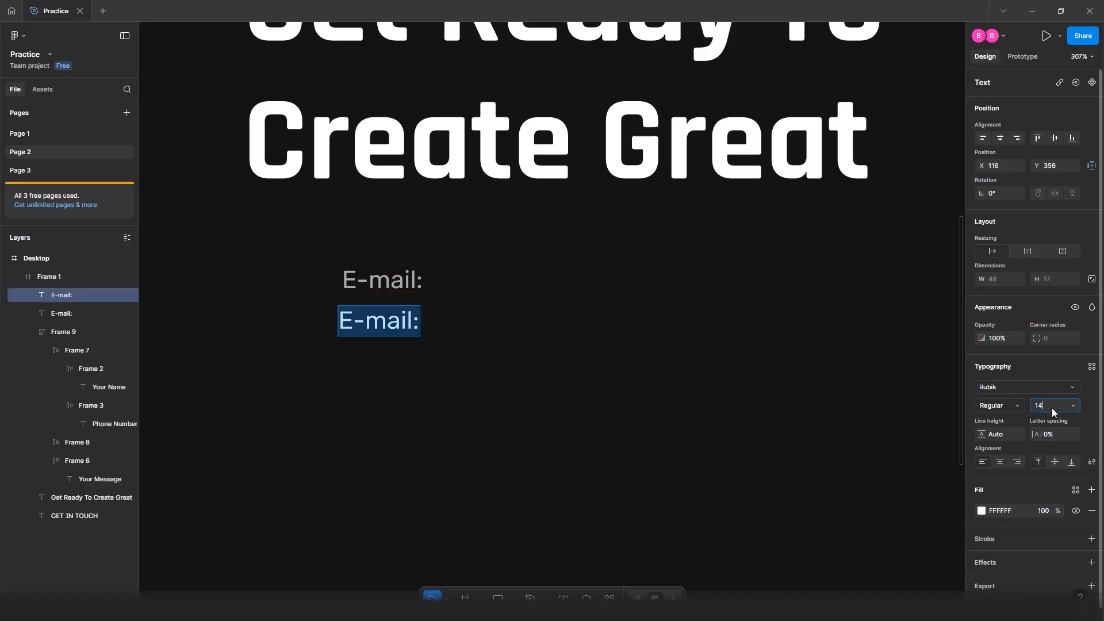
{"action": "type", "text": "16"}
{"action": "key", "text": "Return"}
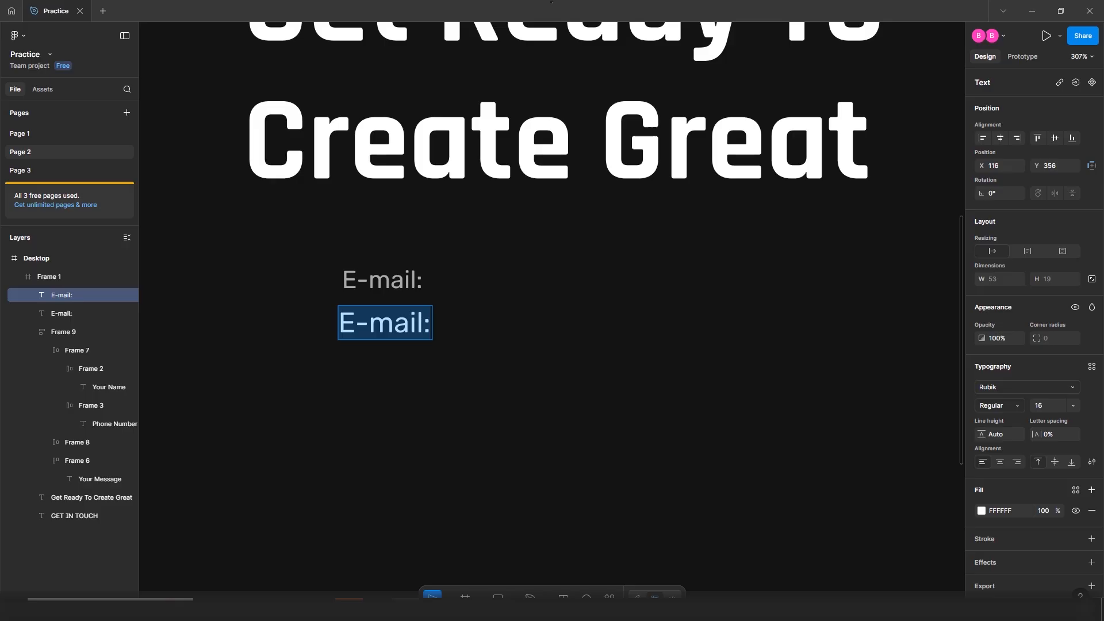
Replace the duplicate's text with the contact e-mail address
{"action": "double_click", "coordinate": [386, 324]}
{"action": "key", "text": "ctrl+a"}
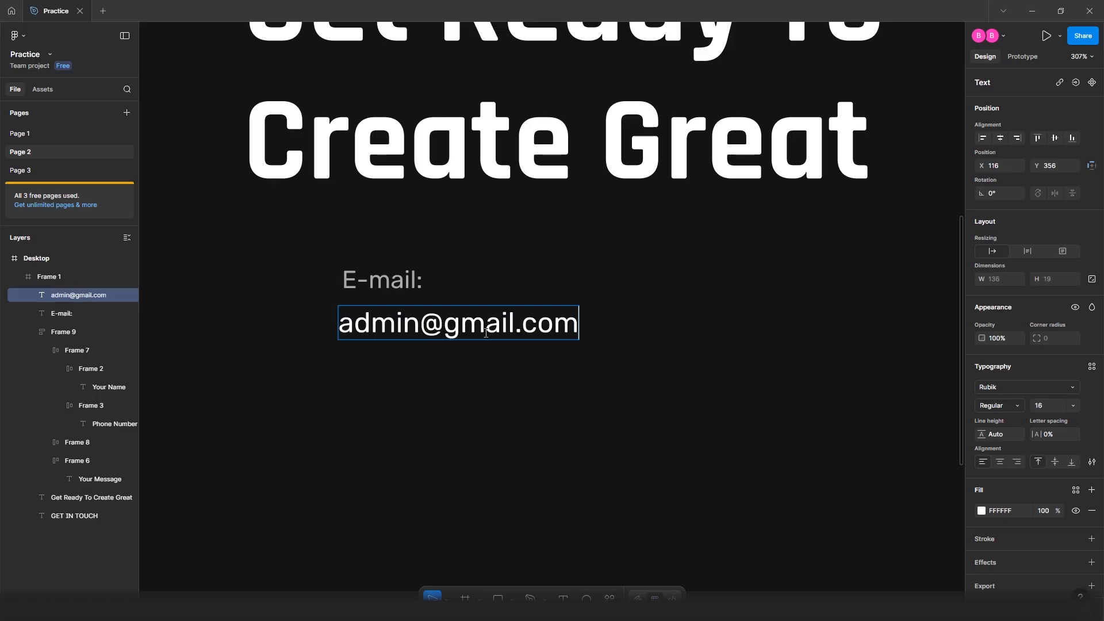
{"action": "key", "text": "Escape"}
{"action": "scroll", "coordinate": [620, 327], "scroll_direction": "down", "scroll_amount": 5}
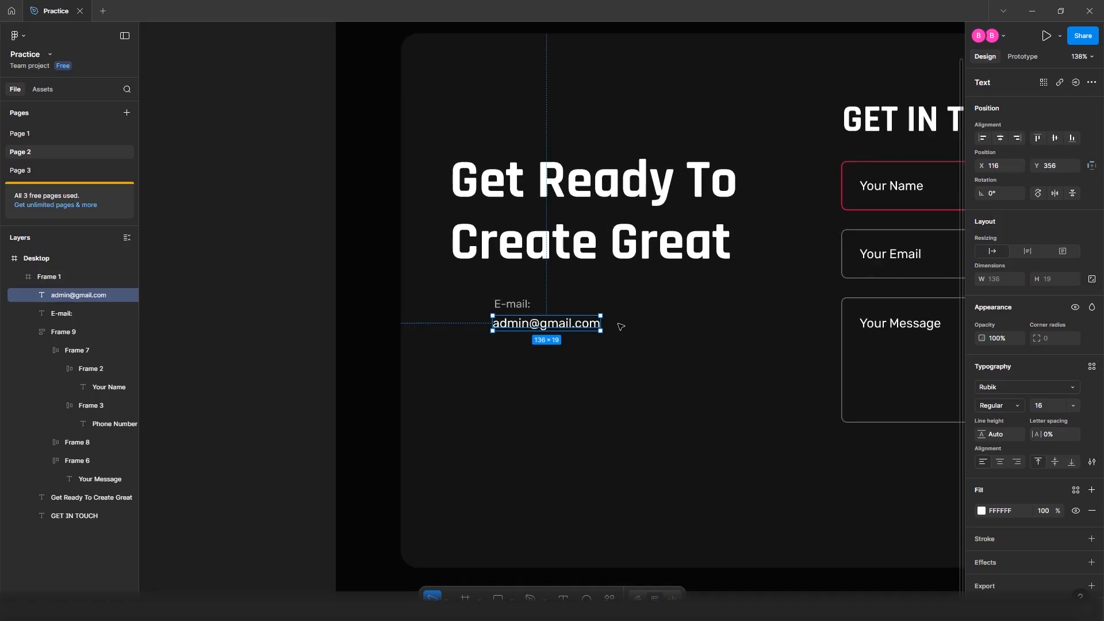
Wrap the E-mail: label and address line in a vertical auto-layout with a 7 px gap
{"action": "scroll", "coordinate": [498, 325], "scroll_direction": "up", "scroll_amount": 4}
{"action": "mouse_move", "coordinate": [518, 322]}
{"action": "left_mouse_down"}
{"action": "mouse_move", "coordinate": [533, 322]}
{"action": "mouse_move", "coordinate": [521, 313]}
{"action": "left_mouse_up"}
{"action": "left_click", "coordinate": [529, 375]}
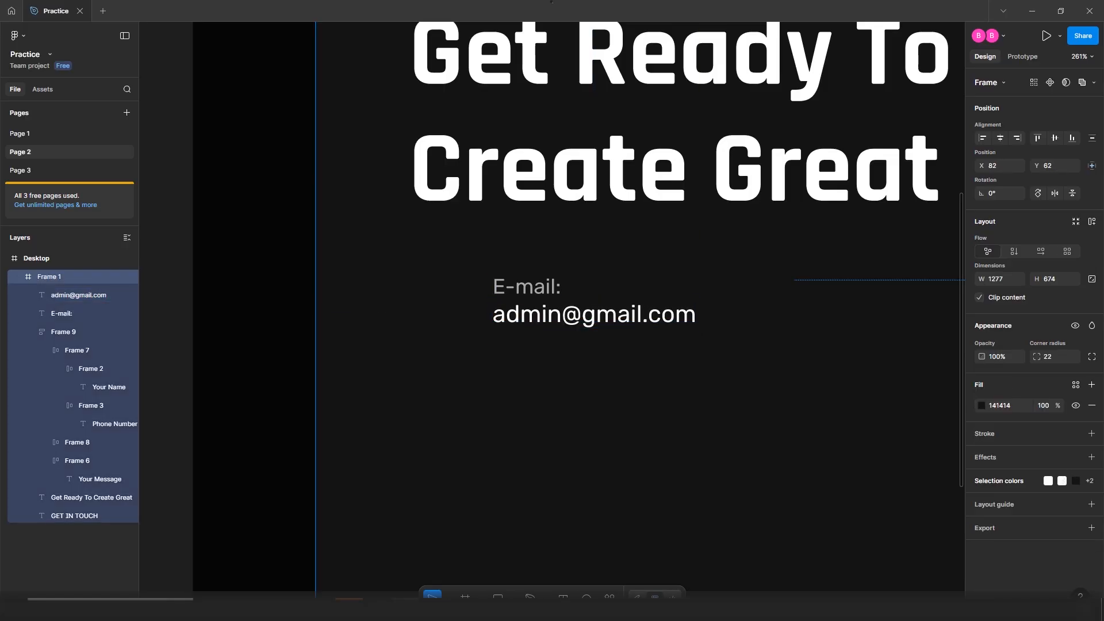
{"action": "left_click", "coordinate": [539, 288]}
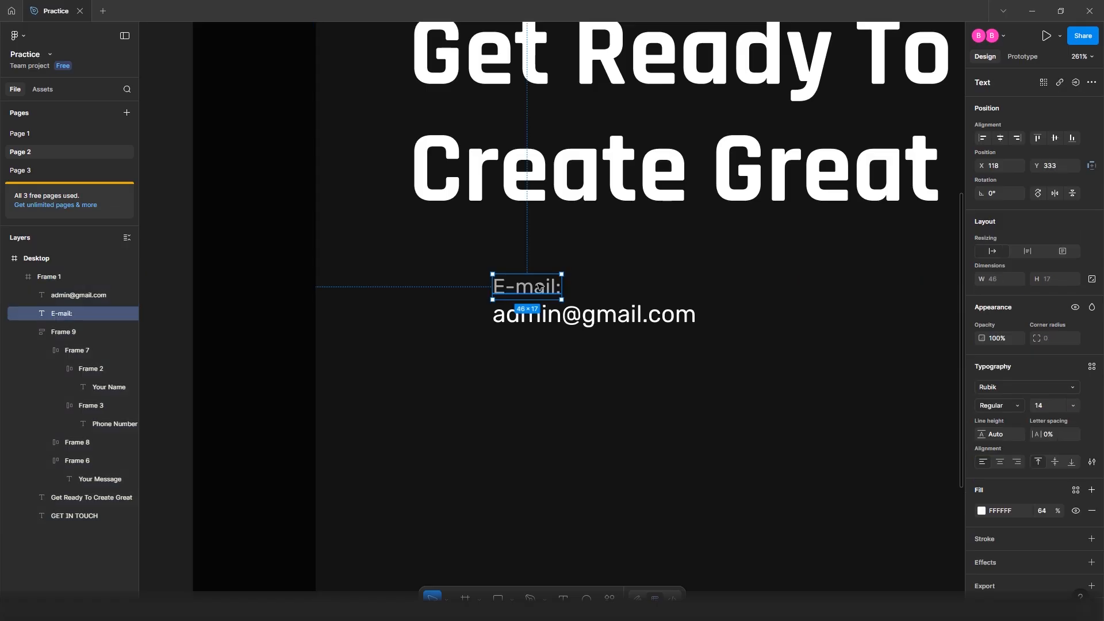
{"action": "left_click", "coordinate": [537, 316], "text": "shift"}
{"action": "key", "text": "shift+a"}
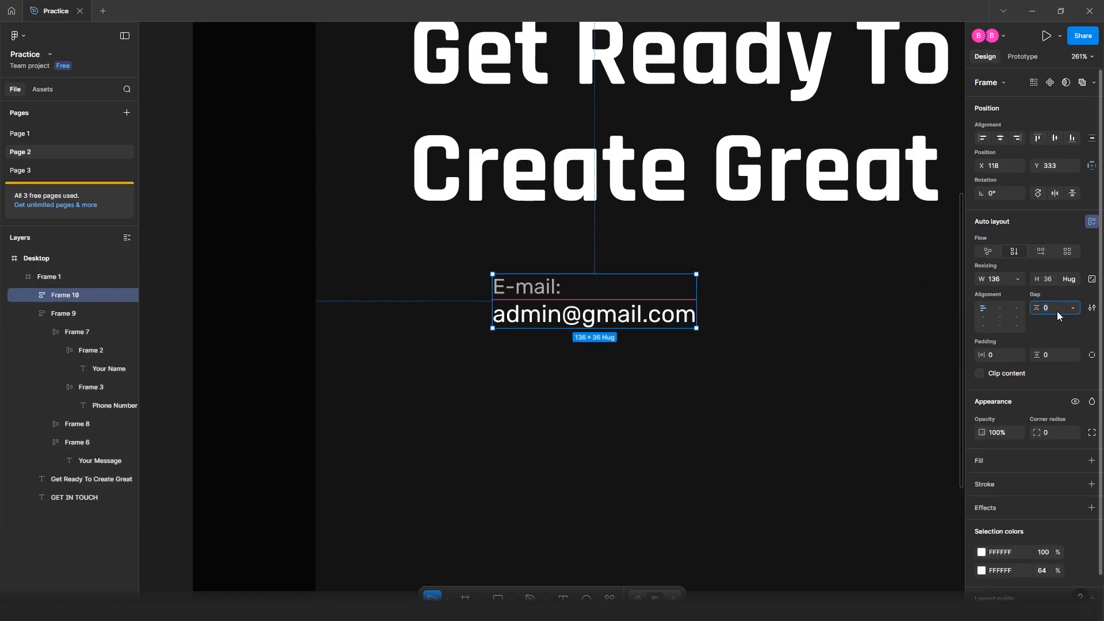
{"action": "key", "text": "Return"}
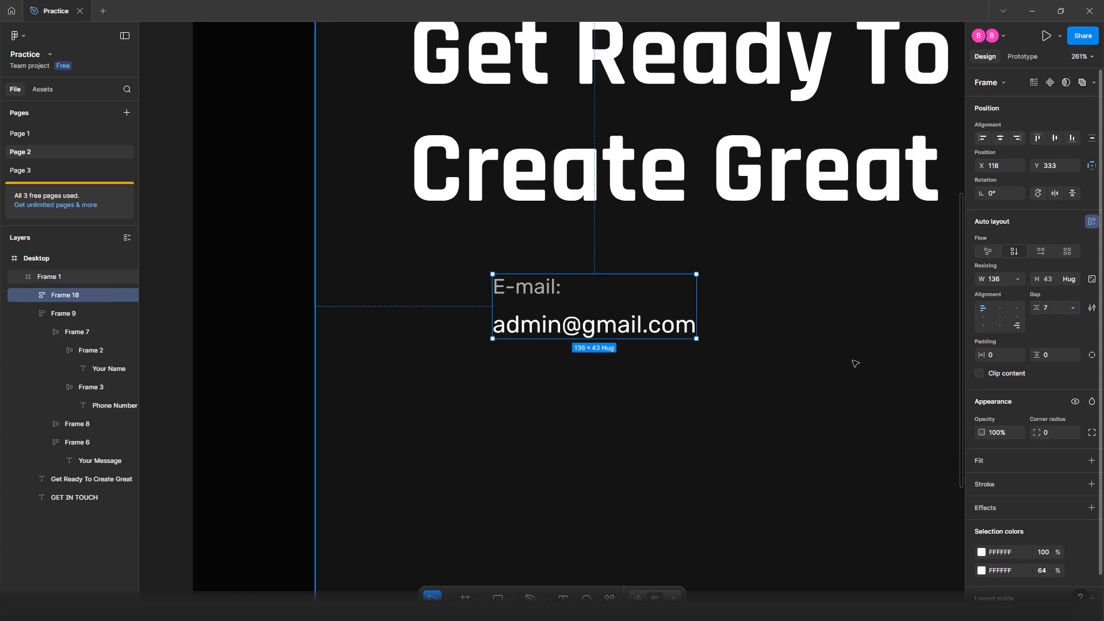
Select the dark section frame and bring up its right-click menu
{"action": "left_click", "coordinate": [711, 390]}
{"action": "scroll", "coordinate": [526, 459], "scroll_direction": "down", "scroll_amount": 2}
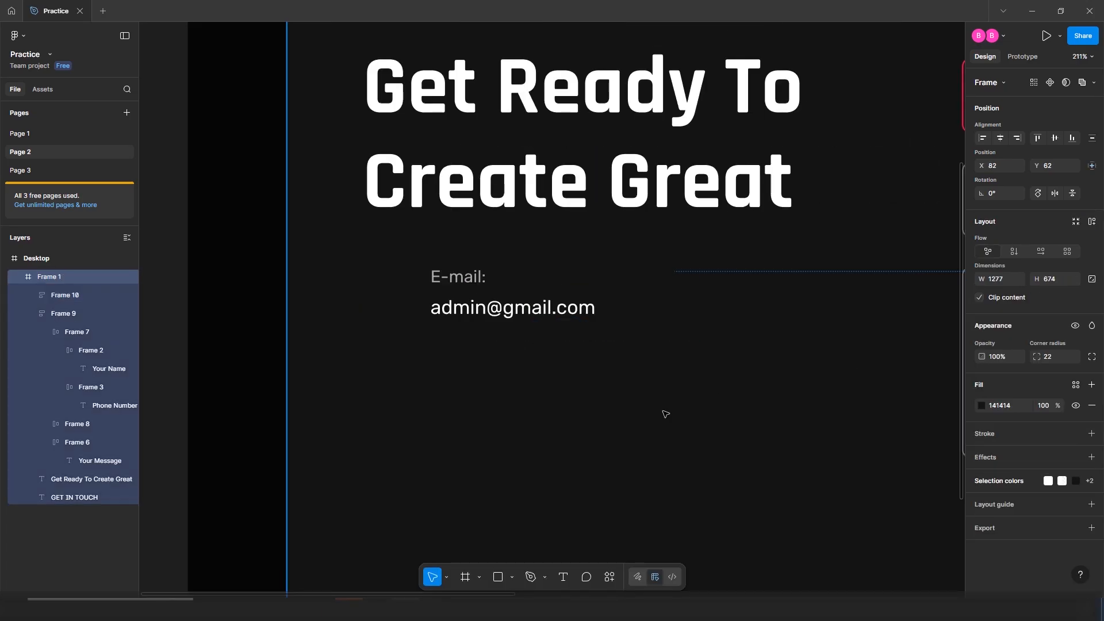
{"action": "right_click", "coordinate": [664, 413]}
Launch the Iconify plugin and browse its icon list
{"action": "mouse_move", "coordinate": [689, 458]}
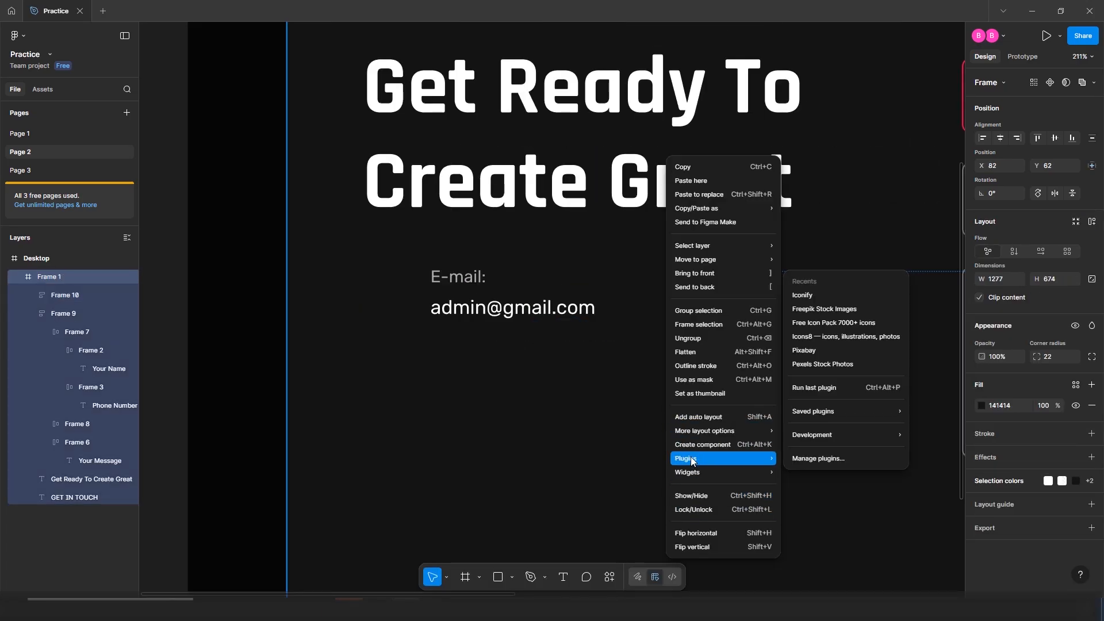
{"action": "left_click", "coordinate": [839, 294]}
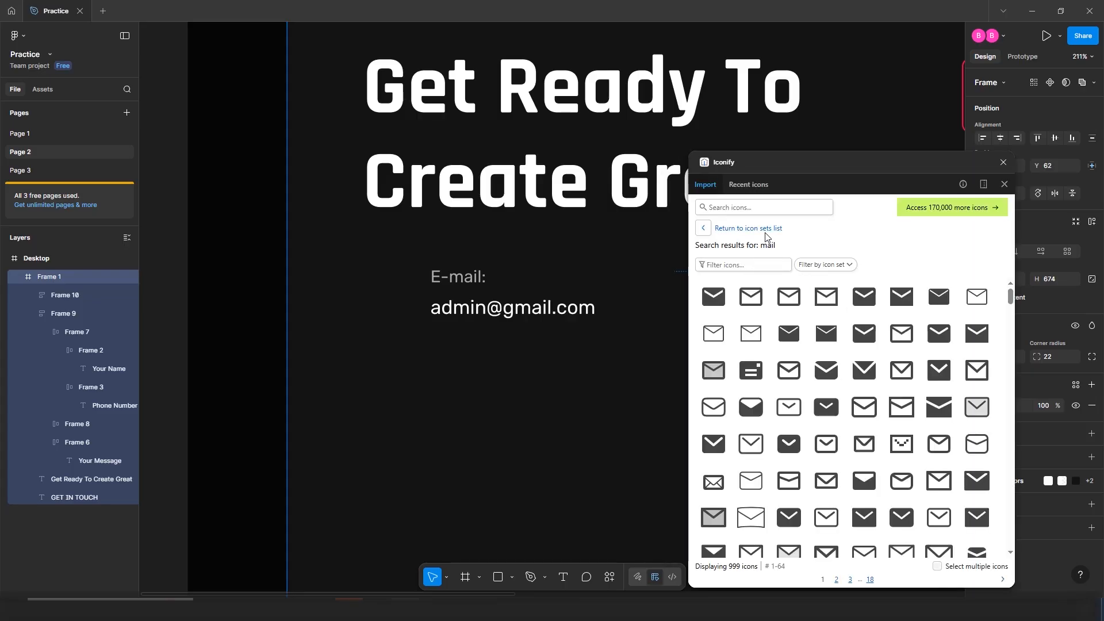
{"action": "scroll", "coordinate": [773, 366], "scroll_direction": "down", "scroll_amount": 3}
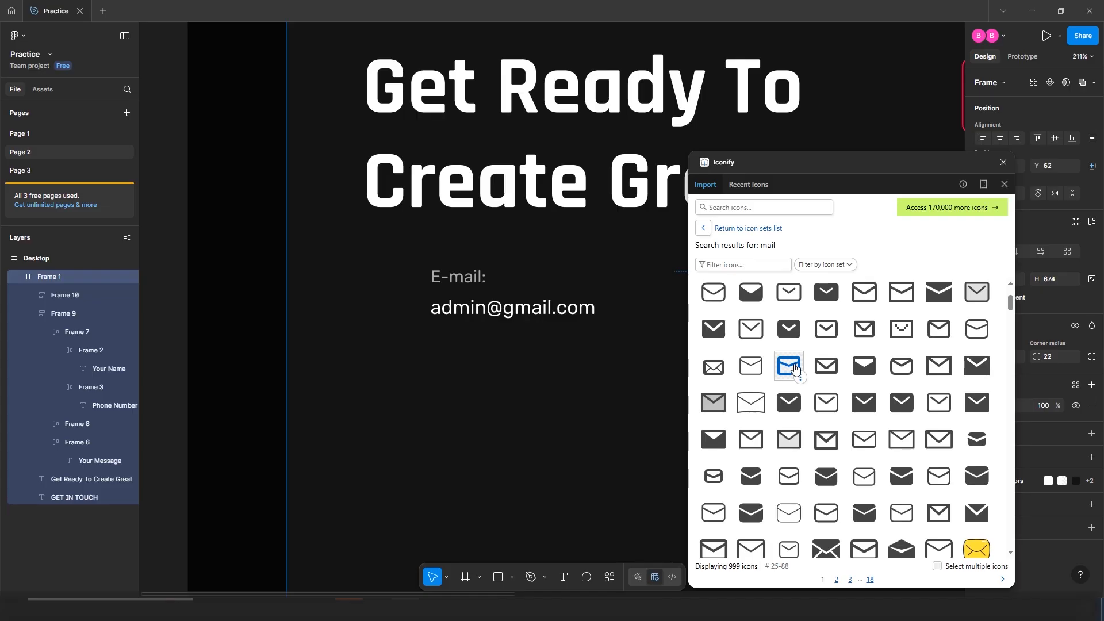
{"action": "scroll", "coordinate": [794, 368], "scroll_direction": "up", "scroll_amount": 3}
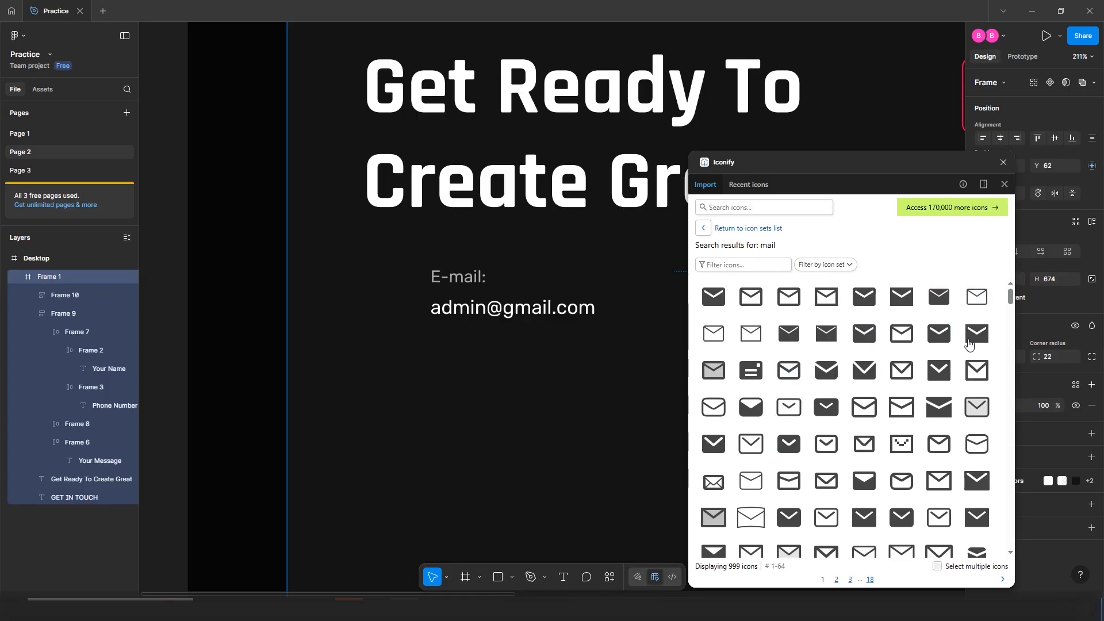
{"action": "scroll", "coordinate": [787, 406], "scroll_direction": "down", "scroll_amount": 2}
{"action": "scroll", "coordinate": [786, 405], "scroll_direction": "down", "scroll_amount": 2}
{"action": "scroll", "coordinate": [786, 391], "scroll_direction": "down", "scroll_amount": 3}
Import a white mail icon from Iconify into the section as a component
{"action": "mouse_move", "coordinate": [783, 372]}
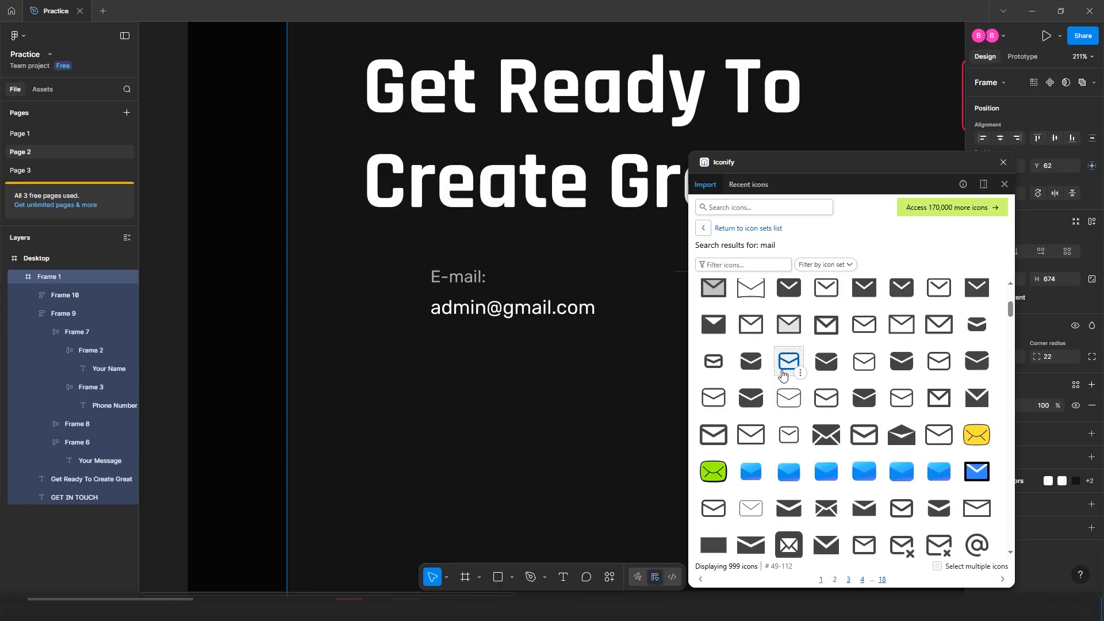
{"action": "mouse_move", "coordinate": [817, 439]}
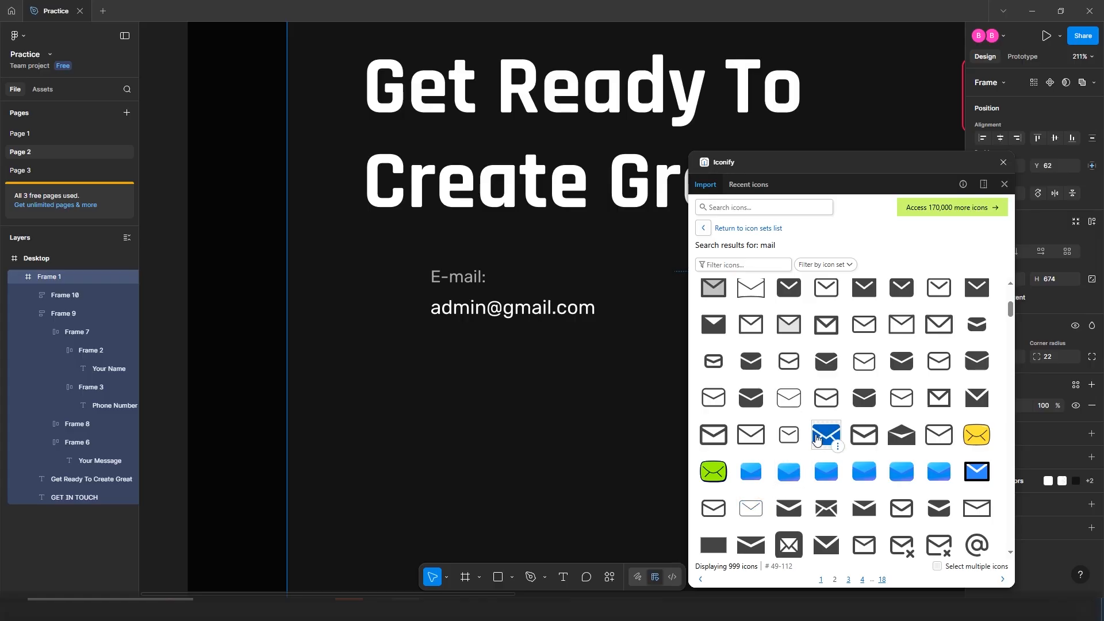
{"action": "scroll", "coordinate": [822, 429], "scroll_direction": "up", "scroll_amount": 1}
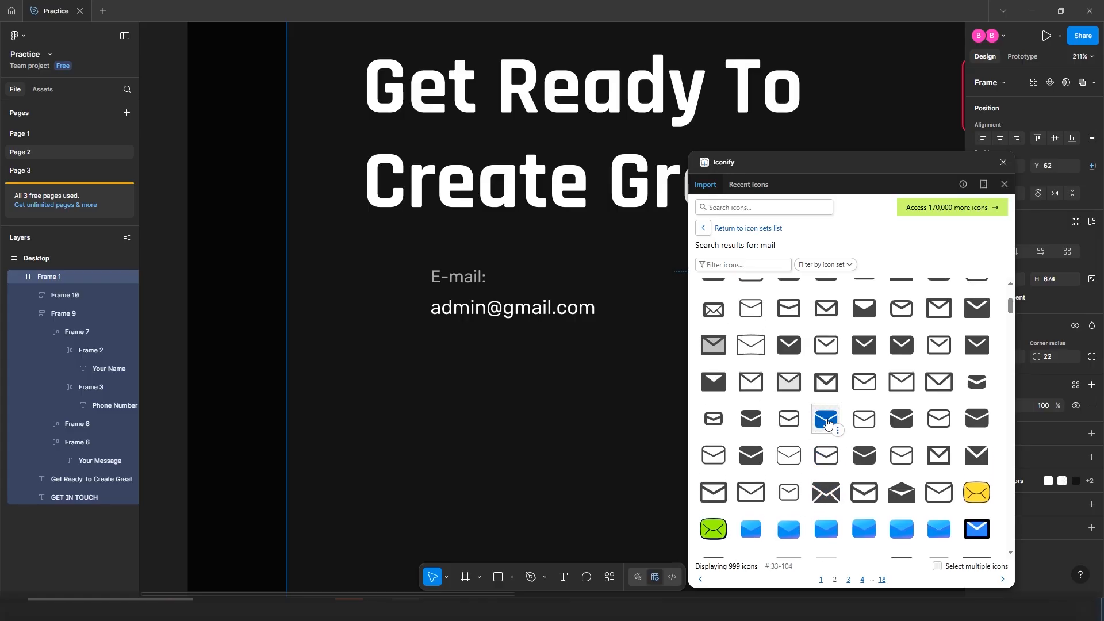
{"action": "left_click", "coordinate": [826, 420]}
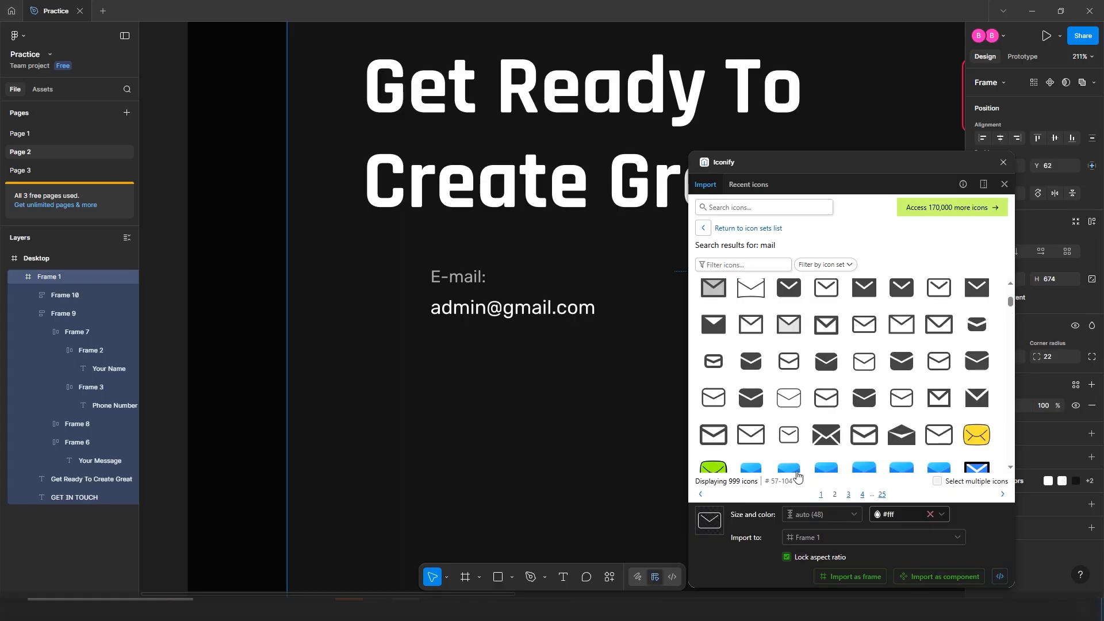
{"action": "scroll", "coordinate": [871, 420], "scroll_direction": "down", "scroll_amount": 2}
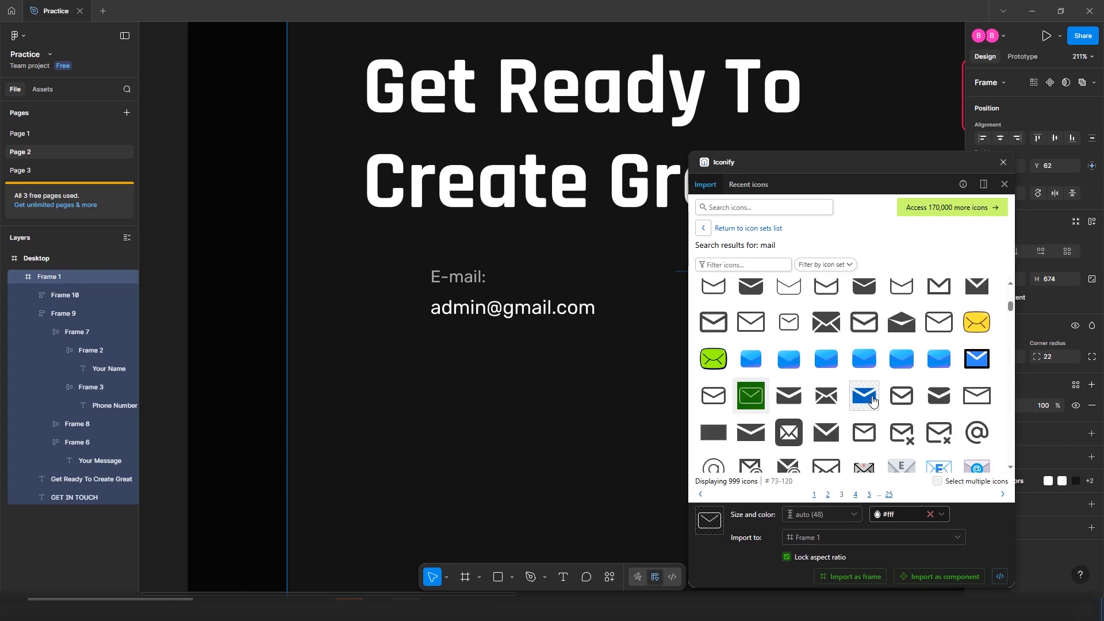
{"action": "left_click", "coordinate": [937, 576]}
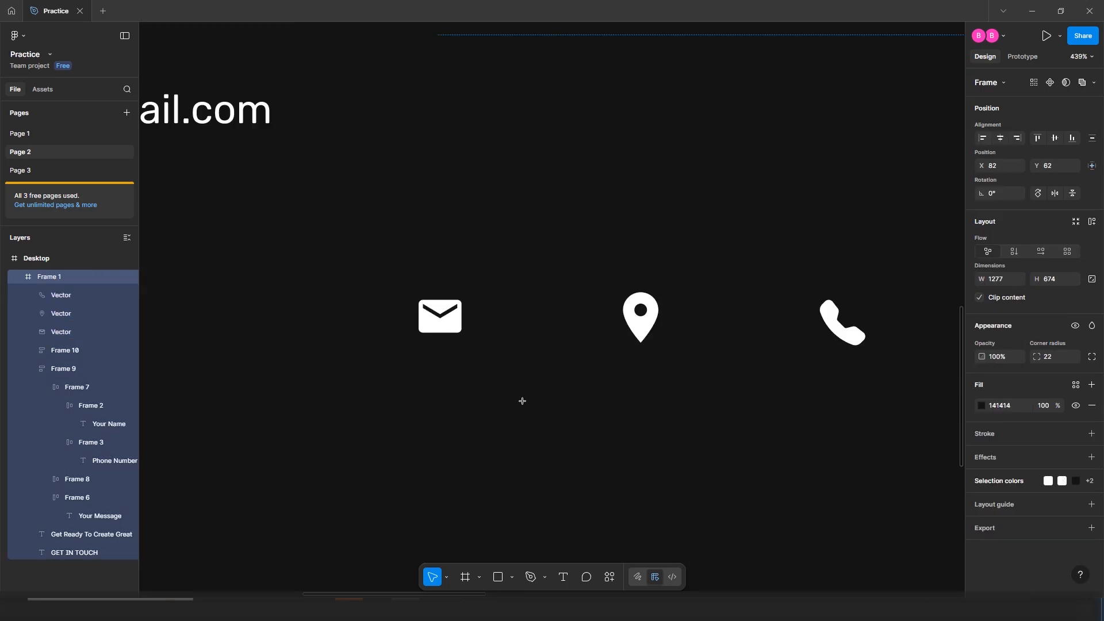
Draw a 51×51 circle at 20% fill opacity and centre the mail icon in it
{"action": "key", "text": "o"}
{"action": "left_click_drag", "start_coordinate": [445, 400], "coordinate": [489, 444]}
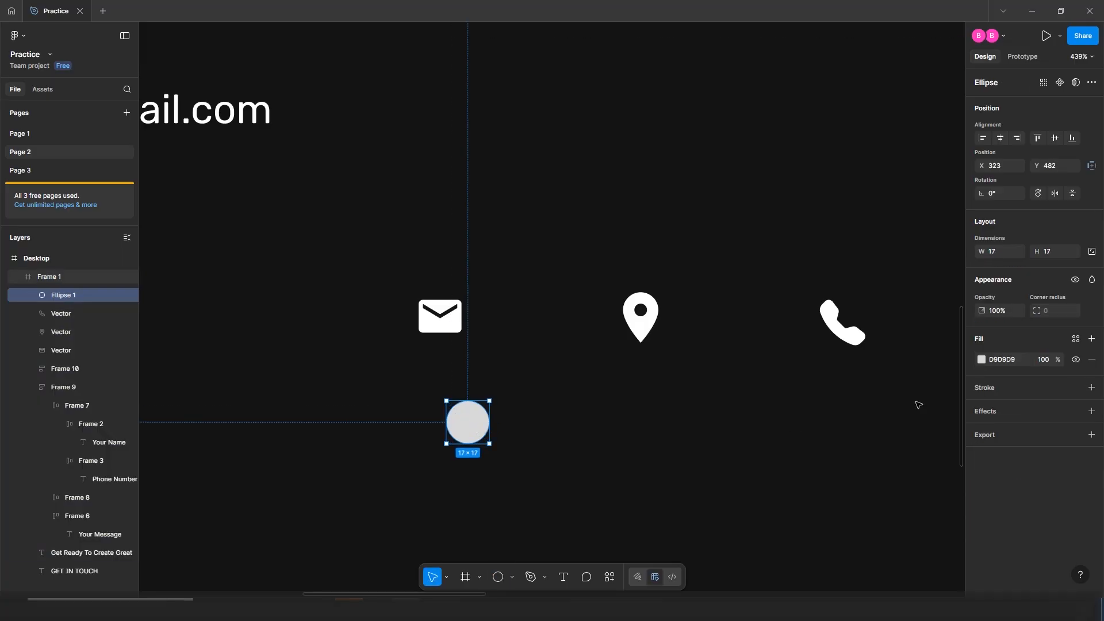
{"action": "left_click", "coordinate": [999, 250]}
{"action": "type", "text": "51"}
{"action": "key", "text": "Return"}
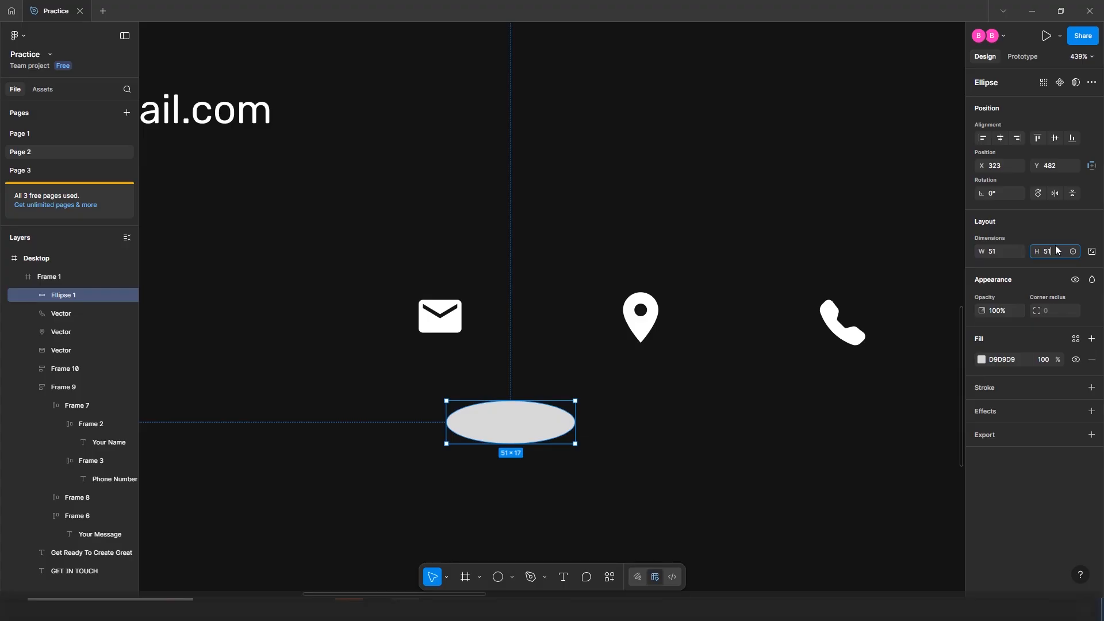
{"action": "key", "text": "Return"}
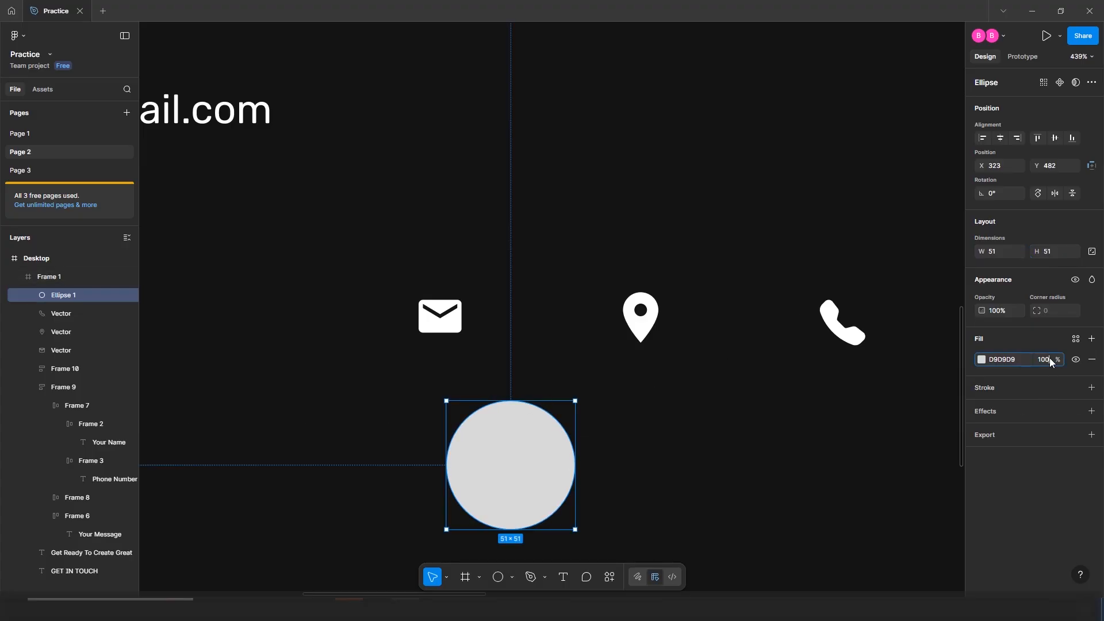
{"action": "type", "text": "20"}
{"action": "key", "text": "Return"}
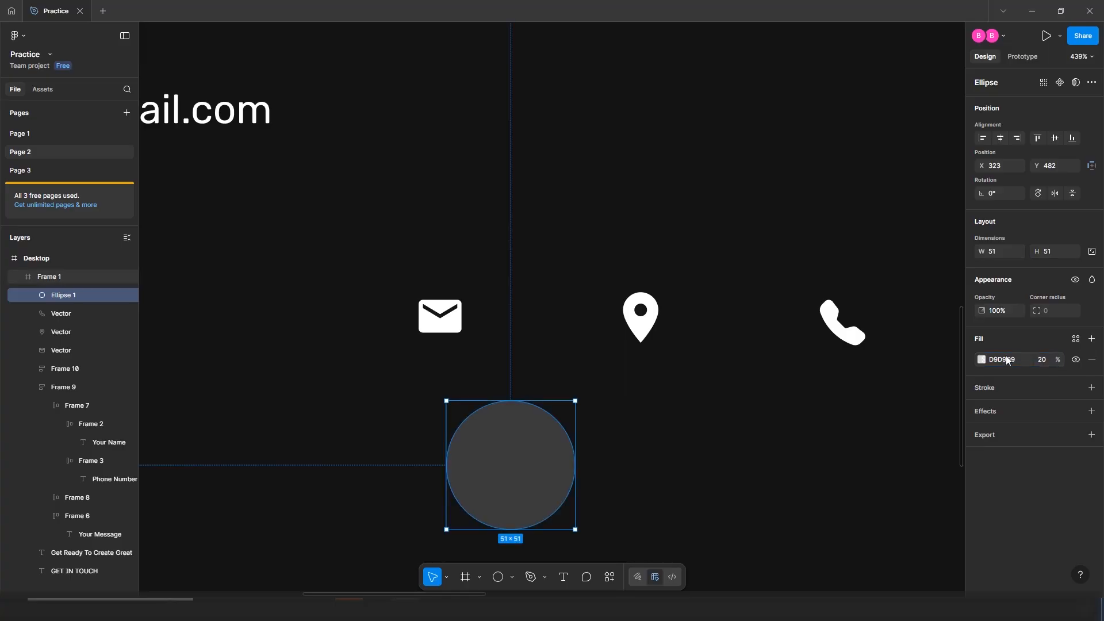
{"action": "left_click_drag", "start_coordinate": [433, 312], "coordinate": [503, 461]}
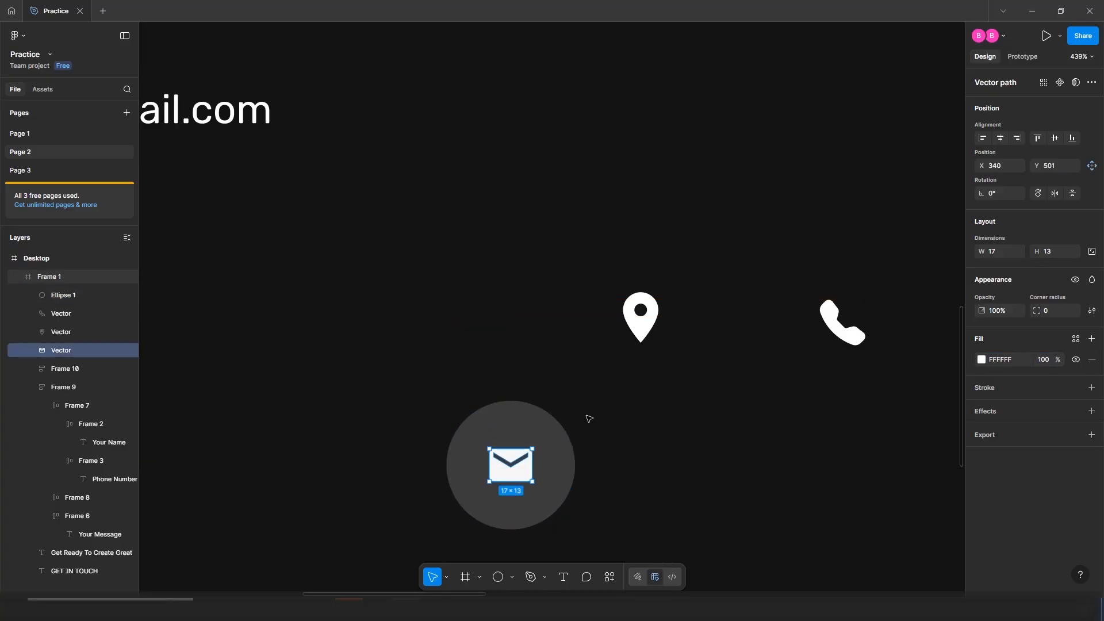
Remove the circle's fill and give it an Outside stroke coloured FFFFFF
{"action": "left_click", "coordinate": [537, 421]}
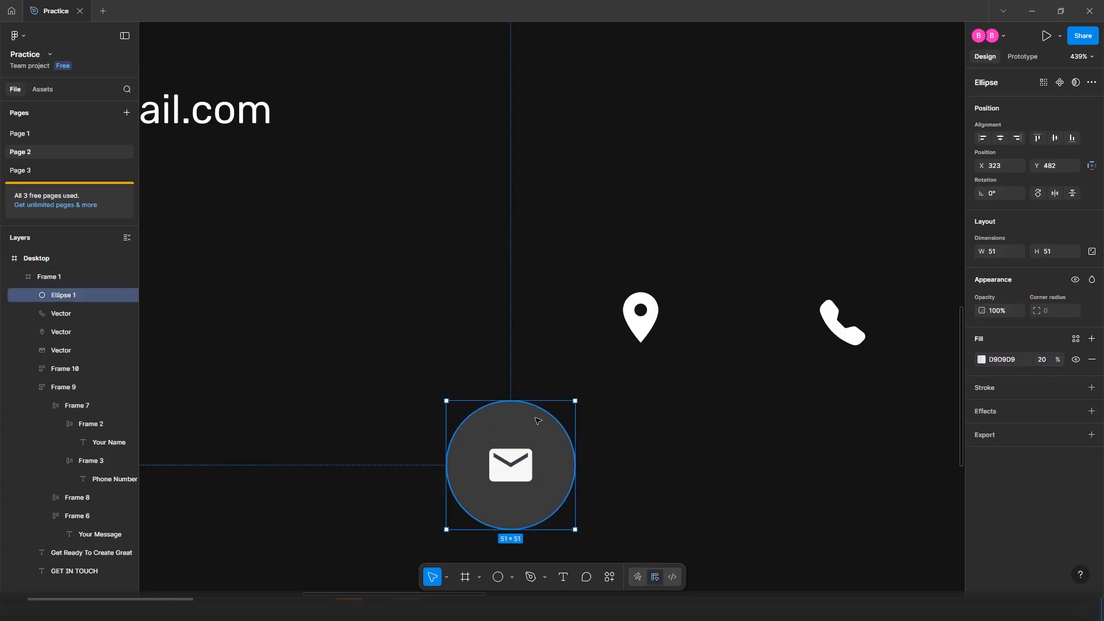
{"action": "left_click", "coordinate": [1092, 360]}
{"action": "left_click", "coordinate": [1092, 362]}
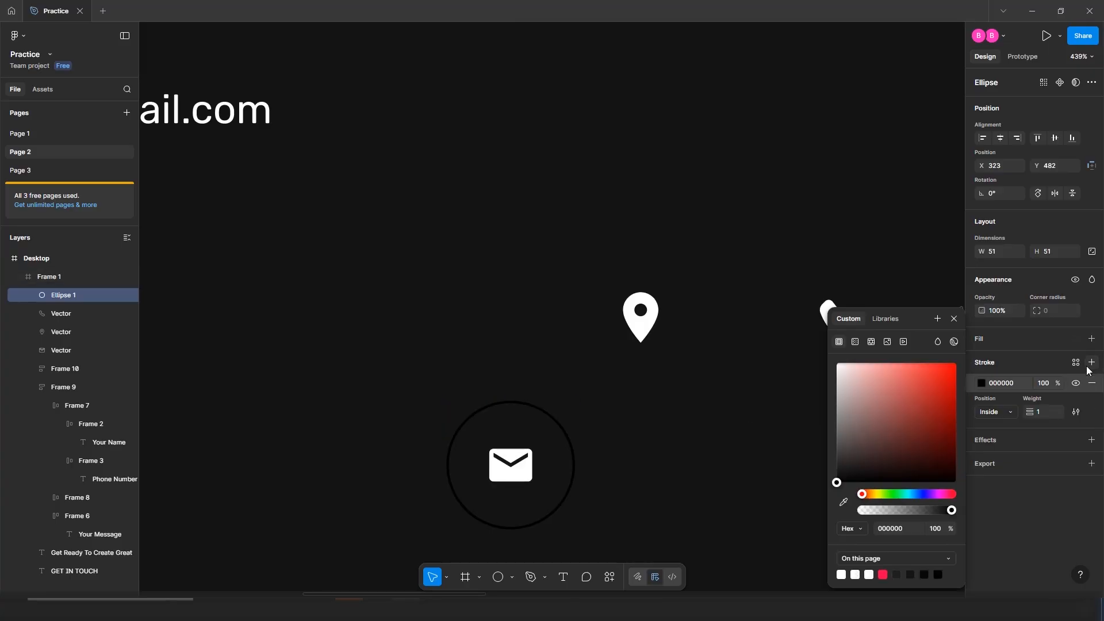
{"action": "left_click", "coordinate": [994, 415]}
{"action": "left_click", "coordinate": [998, 424]}
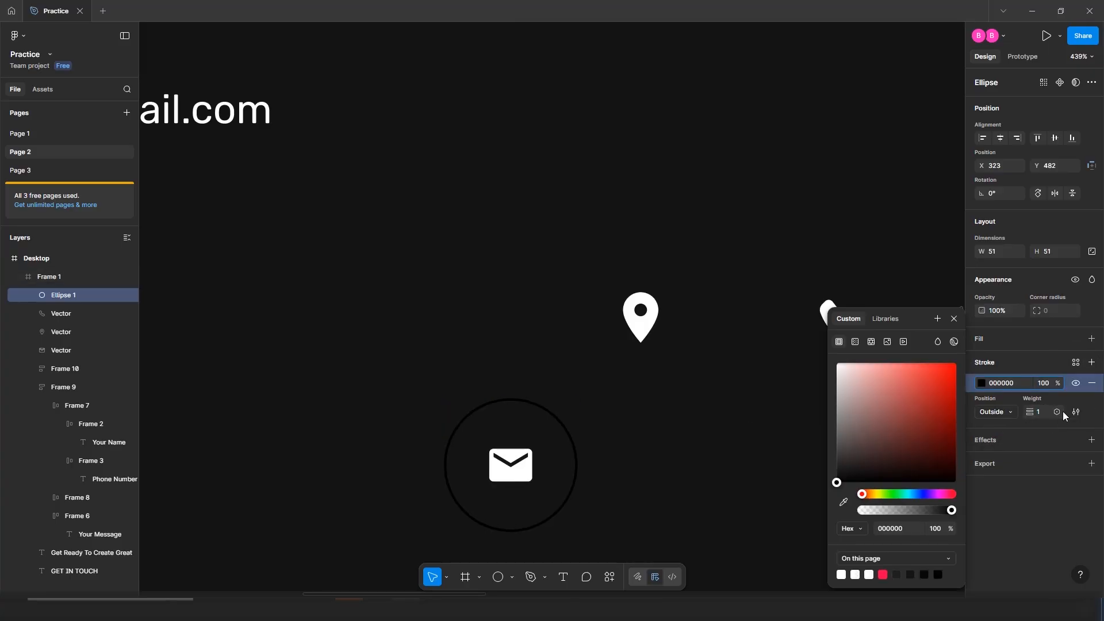
{"action": "left_click", "coordinate": [982, 382]}
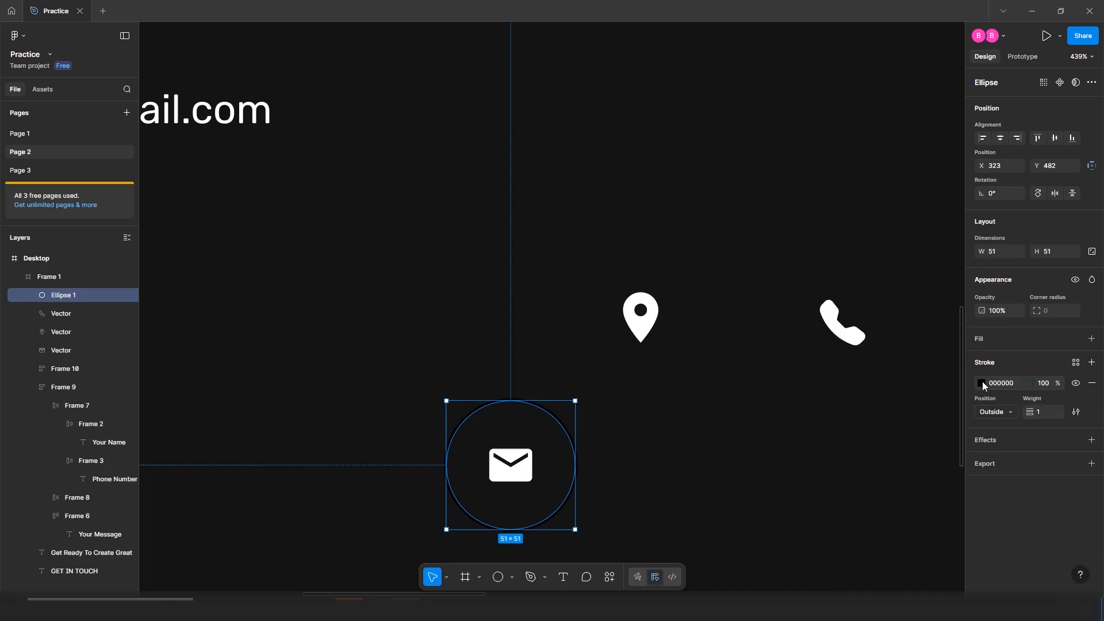
{"action": "left_click", "coordinate": [981, 382]}
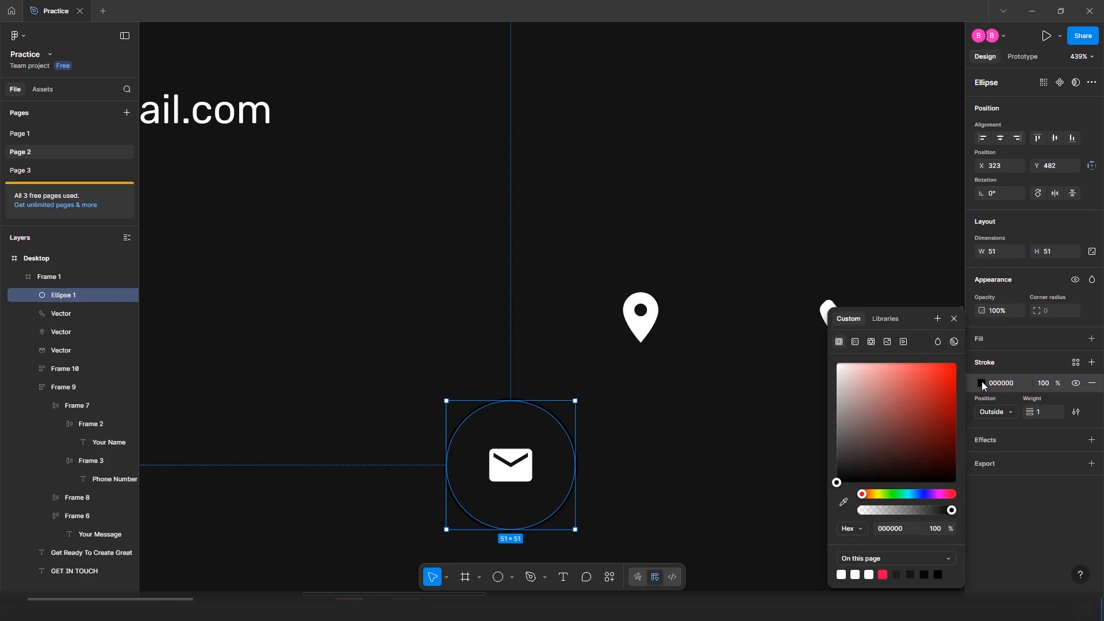
{"action": "left_click_drag", "start_coordinate": [870, 382], "coordinate": [779, 357]}
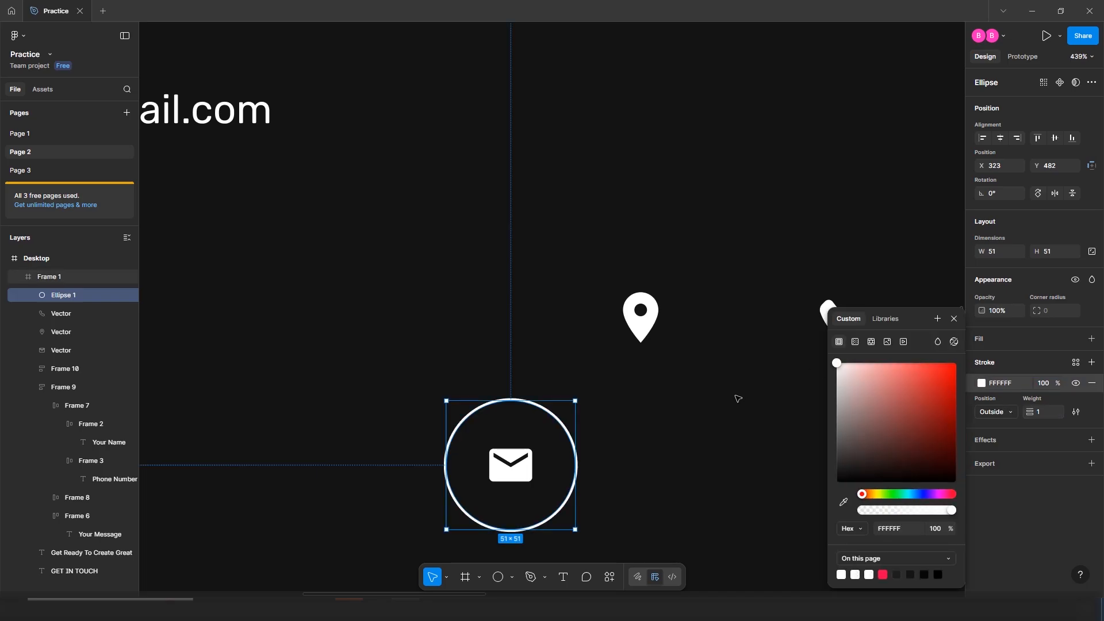
{"action": "left_click", "coordinate": [738, 399]}
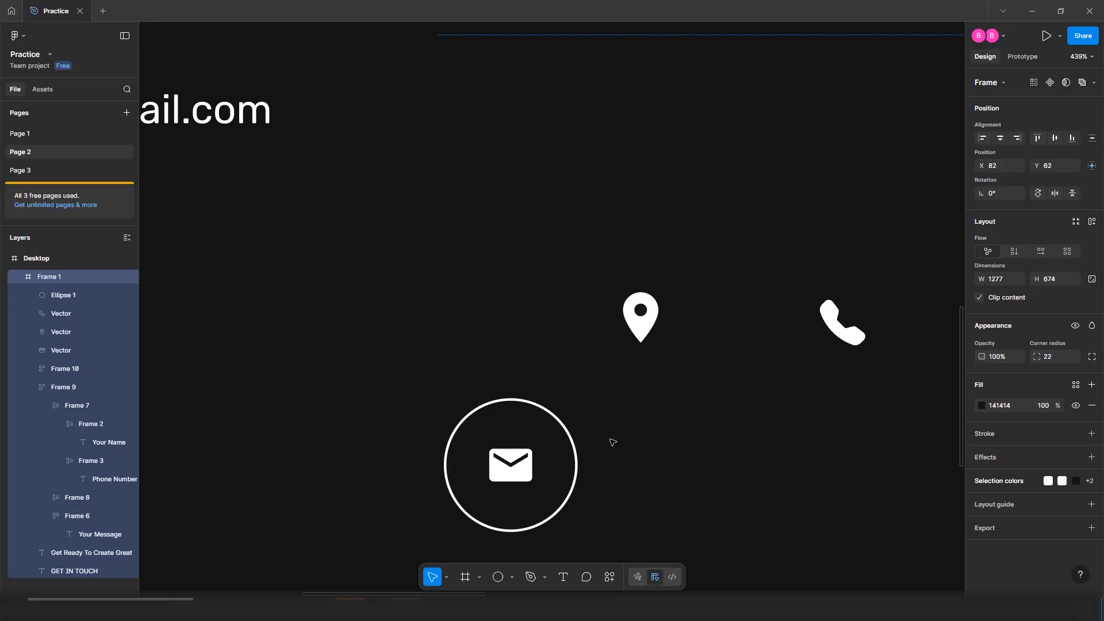
Duplicate the outlined circle twice to the right
{"action": "scroll", "coordinate": [663, 416], "scroll_direction": "down", "scroll_amount": 3}
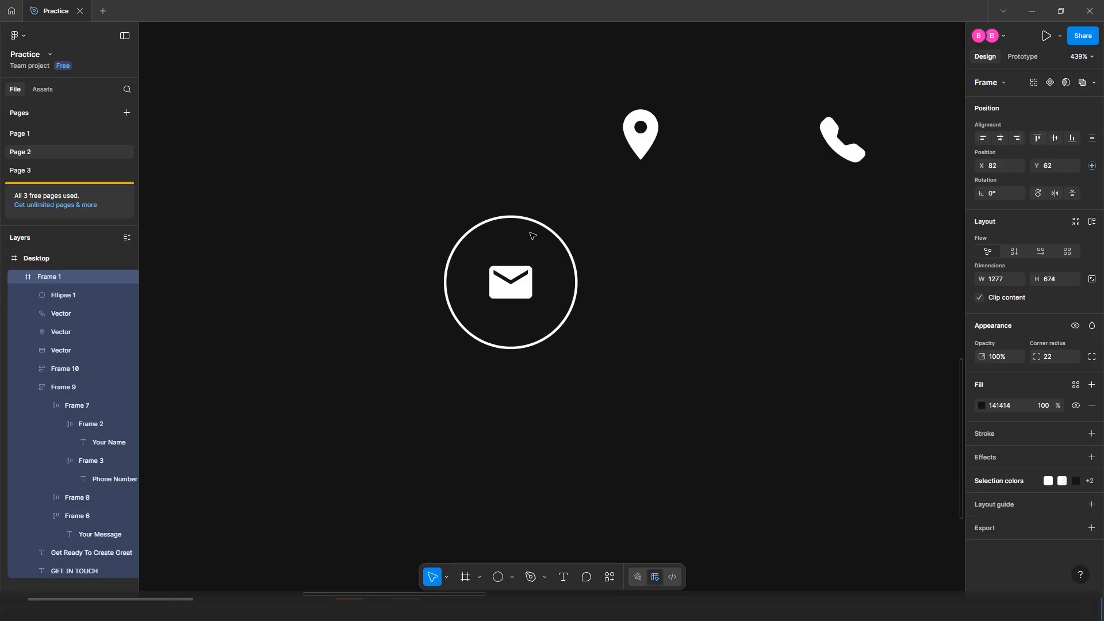
{"action": "left_click", "coordinate": [446, 267]}
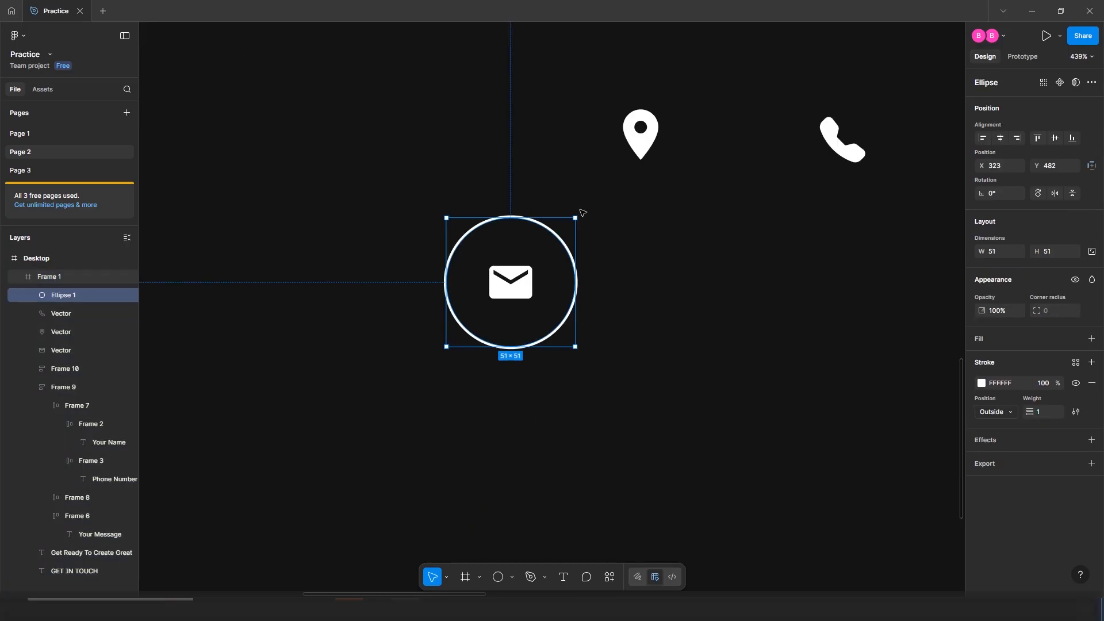
{"action": "left_click_drag", "start_coordinate": [572, 253], "coordinate": [729, 244]}
{"action": "left_click", "coordinate": [641, 135]}
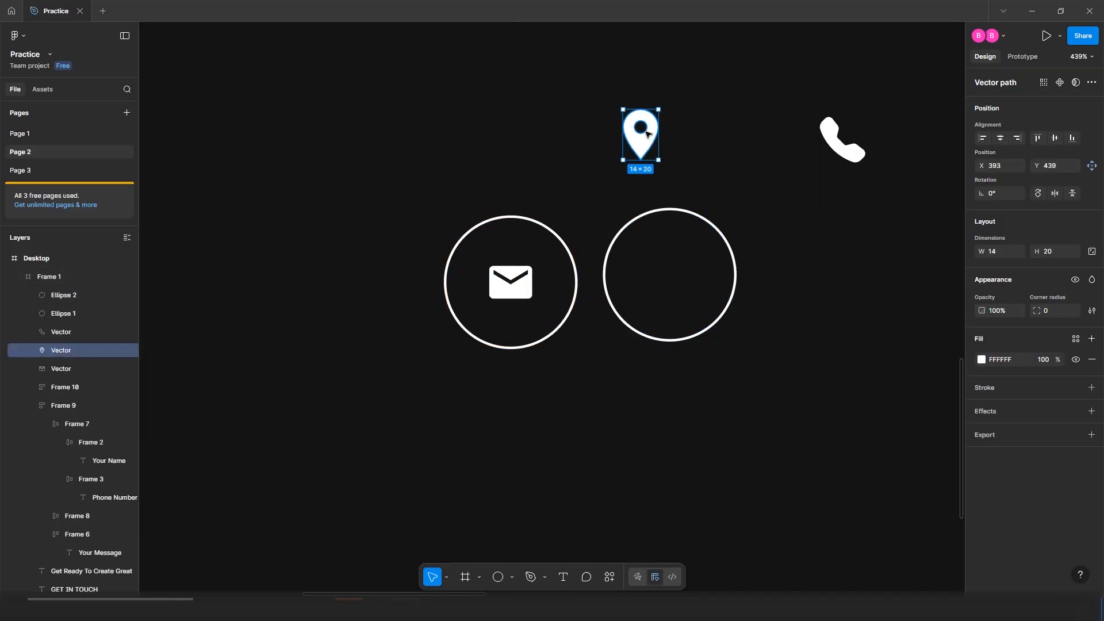
{"action": "left_click", "coordinate": [715, 267]}
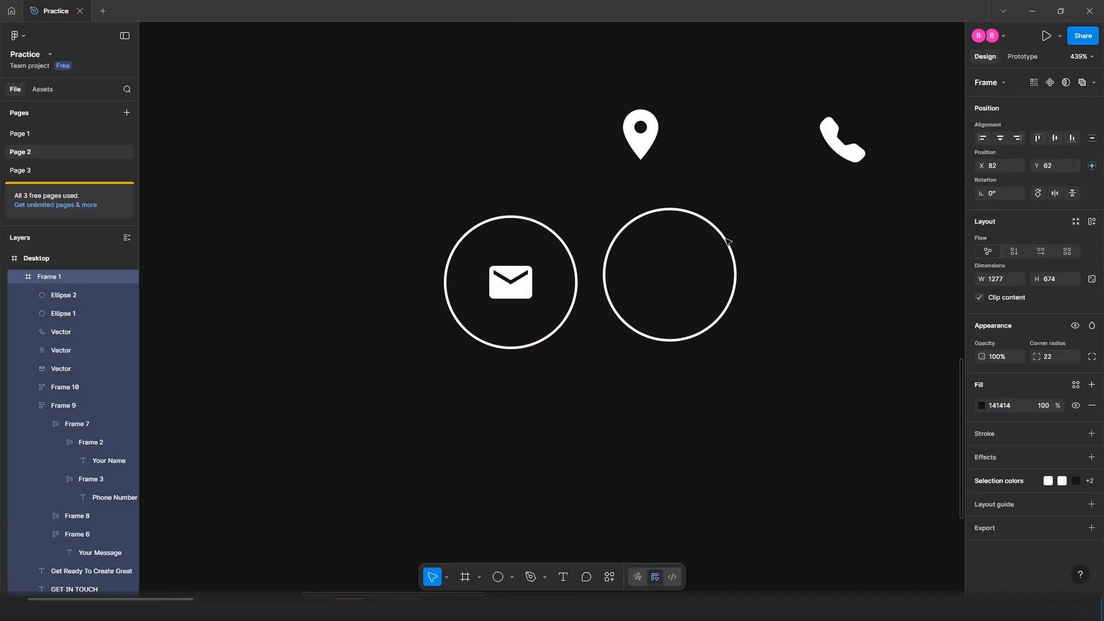
{"action": "left_click", "coordinate": [728, 242]}
{"action": "left_click_drag", "start_coordinate": [695, 239], "coordinate": [885, 247]}
Move the location-pin and phone icons into the centres of the two new circles
{"action": "left_click", "coordinate": [642, 133]}
{"action": "left_click_drag", "start_coordinate": [648, 133], "coordinate": [688, 273]}
{"action": "left_click_drag", "start_coordinate": [841, 139], "coordinate": [849, 279]}
{"action": "left_click", "coordinate": [611, 232]}
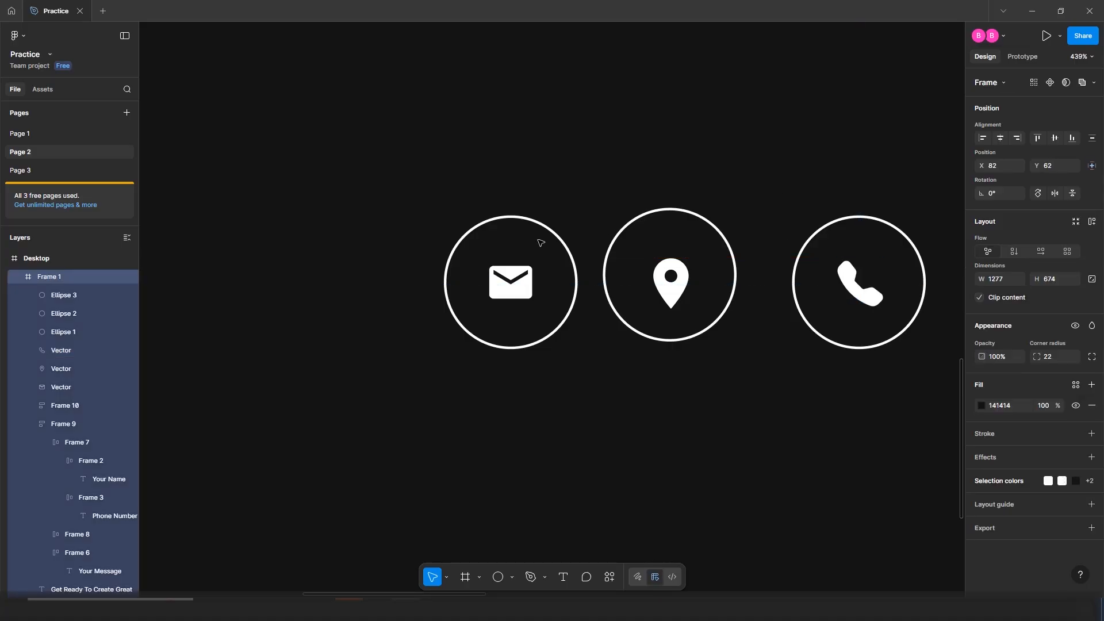
Group the mail icon and the location-pin icon each with its circle
{"action": "left_click", "coordinate": [510, 289]}
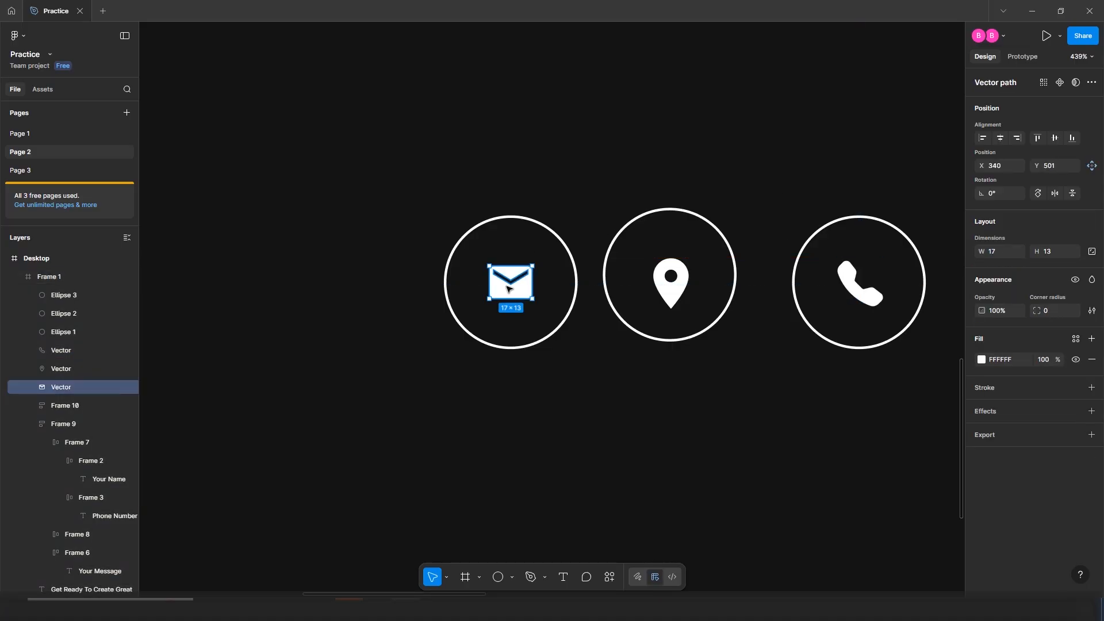
{"action": "left_click", "coordinate": [525, 217], "text": "shift"}
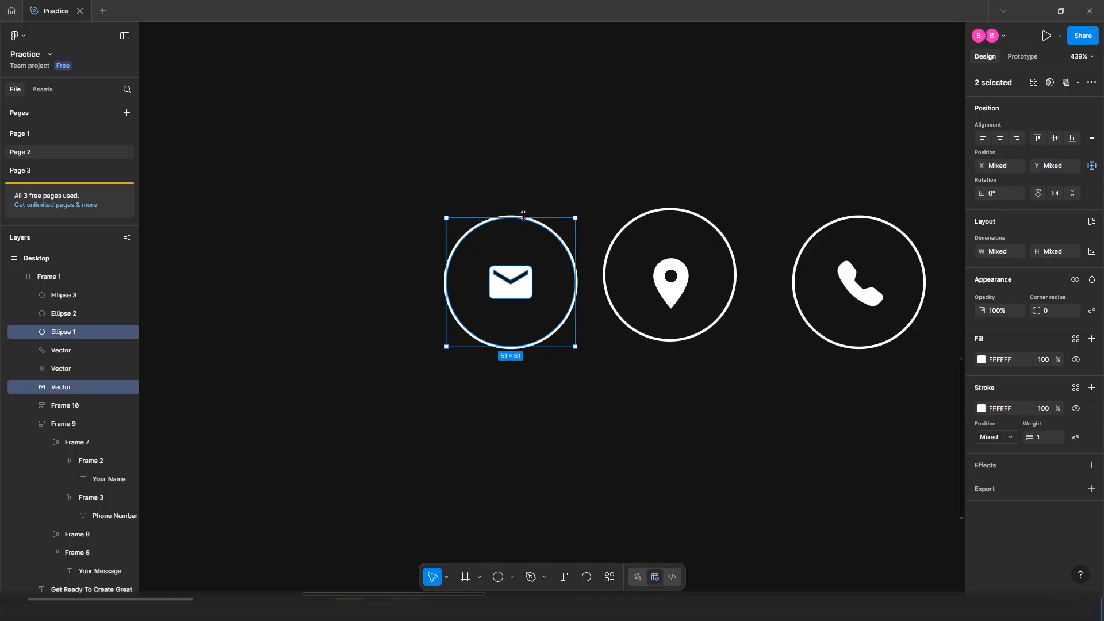
{"action": "key", "text": "ctrl+g"}
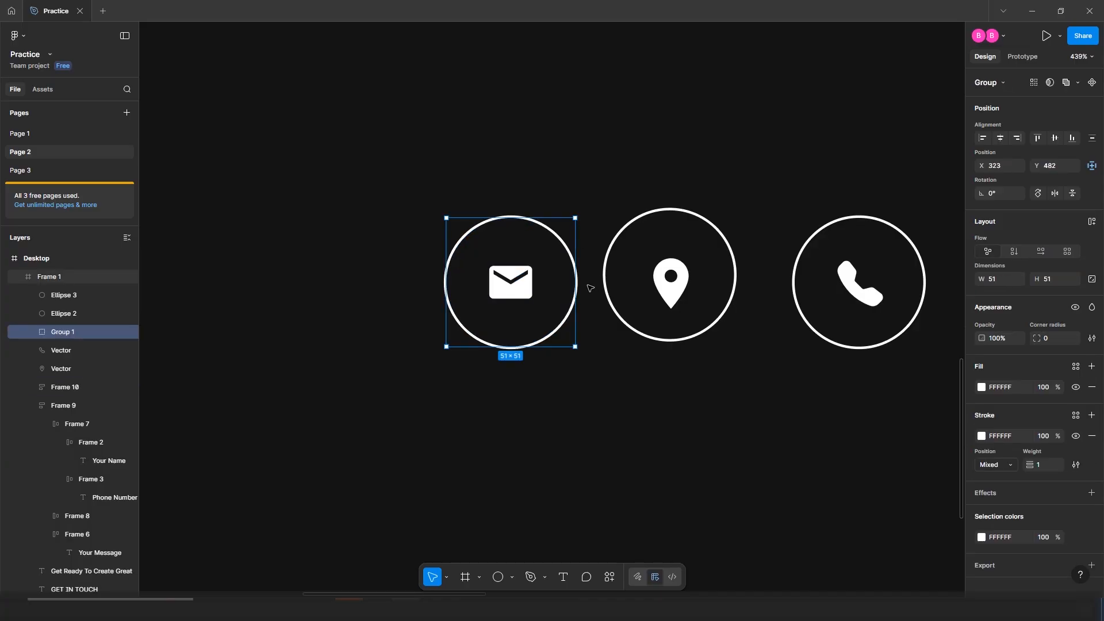
{"action": "left_click", "coordinate": [682, 279]}
{"action": "mouse_move", "coordinate": [681, 276]}
{"action": "left_mouse_down"}
{"action": "mouse_move", "coordinate": [667, 268]}
{"action": "mouse_move", "coordinate": [677, 267]}
{"action": "left_mouse_up"}
{"action": "left_click", "coordinate": [726, 182]}
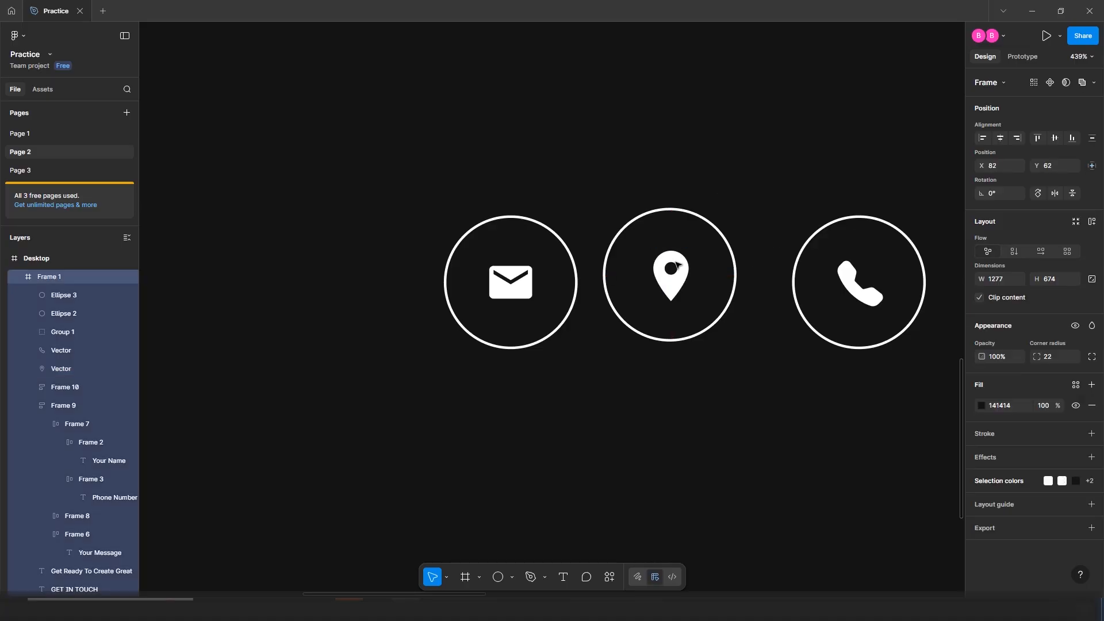
{"action": "left_click", "coordinate": [677, 266]}
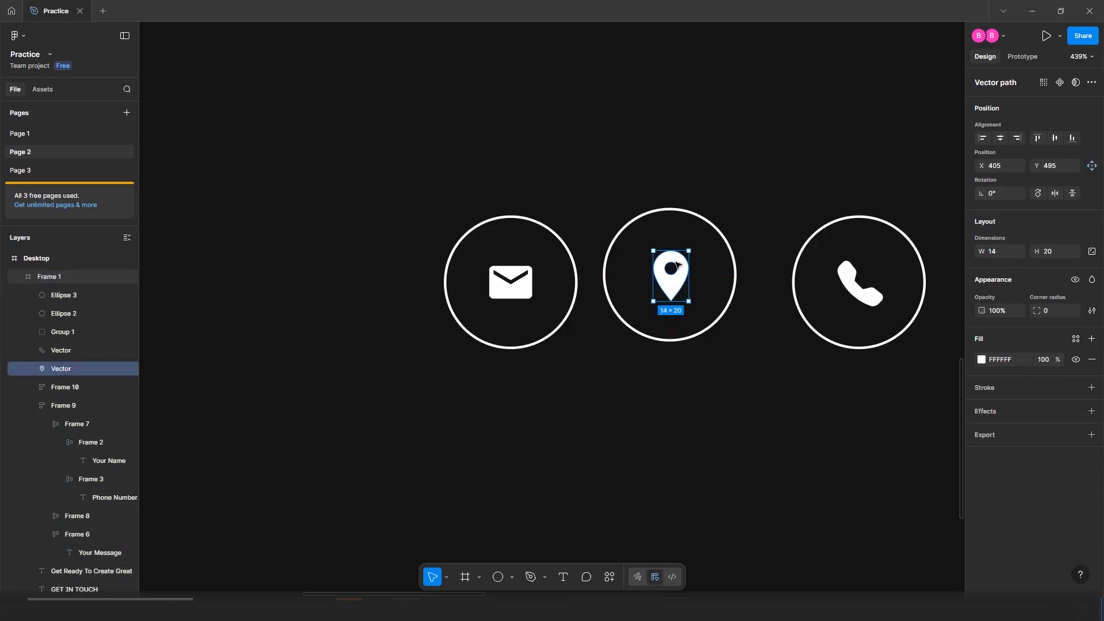
{"action": "left_click", "coordinate": [732, 254], "text": "shift"}
{"action": "key", "text": "ctrl+g"}
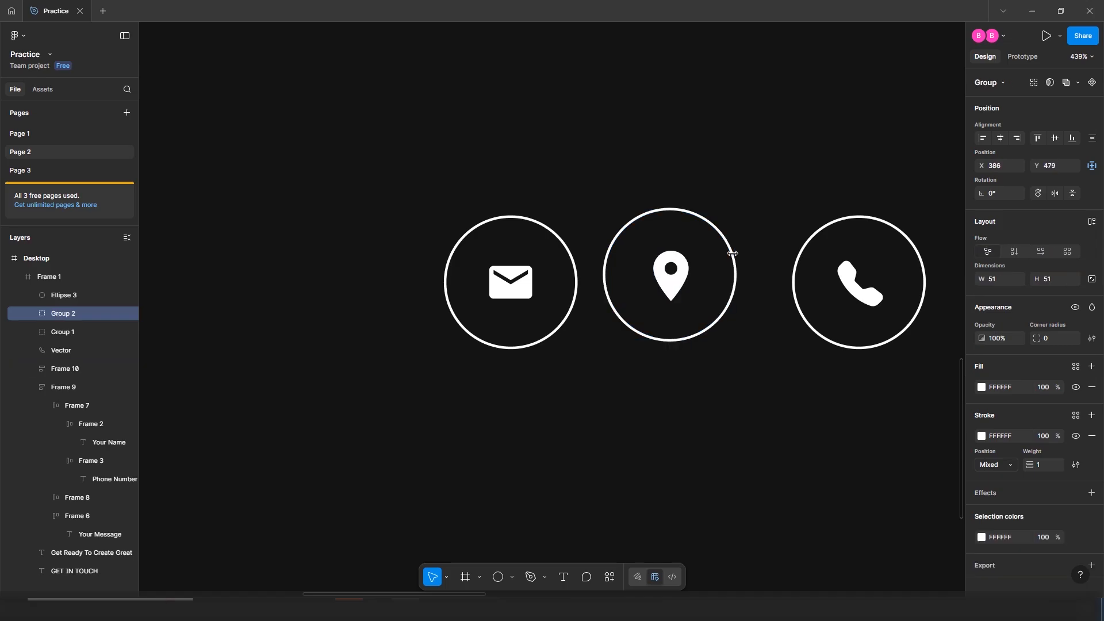
Check the phone icon is centred in its circle, then group them together
{"action": "left_click", "coordinate": [851, 276]}
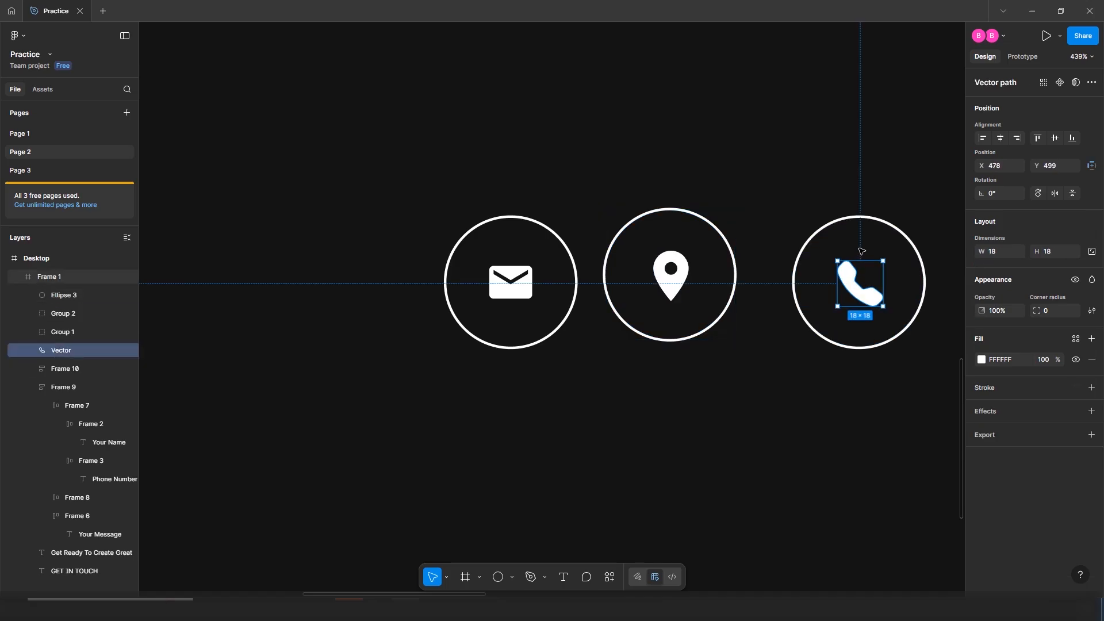
{"action": "key", "text": "alt"}
{"action": "left_click_drag", "start_coordinate": [864, 273], "coordinate": [864, 274]}
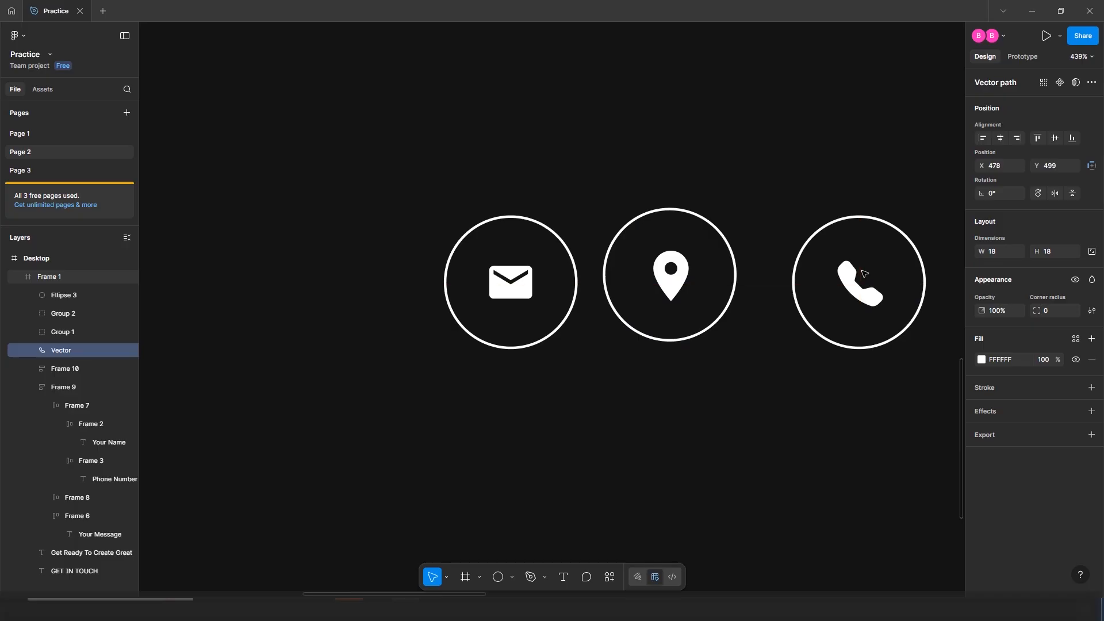
{"action": "key", "text": "alt"}
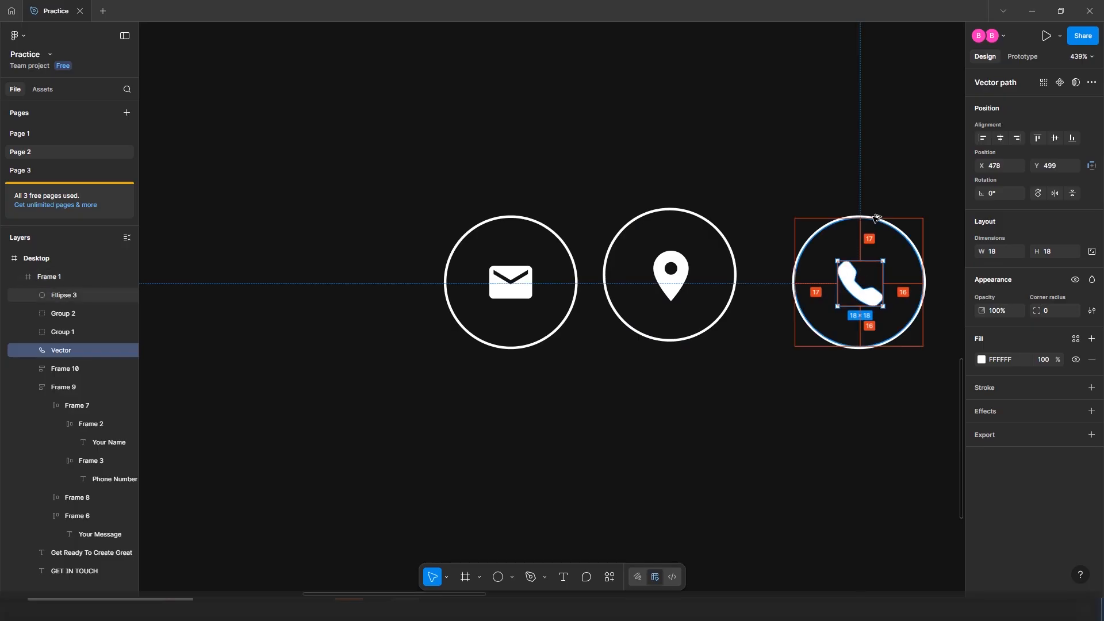
{"action": "left_click", "coordinate": [883, 221]}
{"action": "key", "text": "Escape"}
{"action": "left_click", "coordinate": [887, 224]}
{"action": "key", "text": "Escape"}
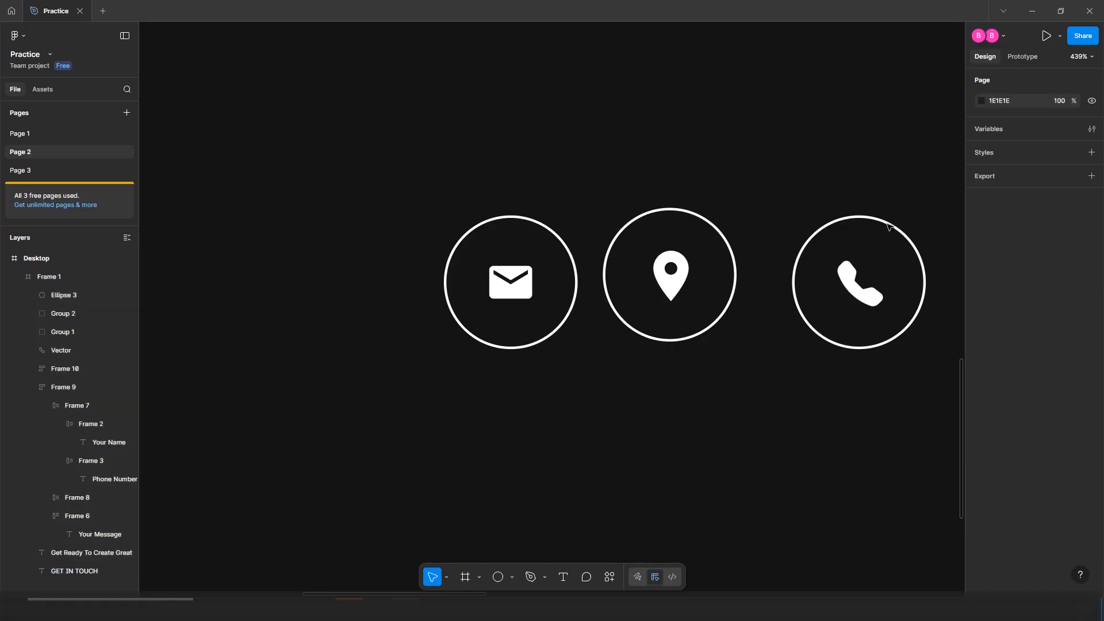
{"action": "left_click", "coordinate": [863, 290], "text": "ctrl"}
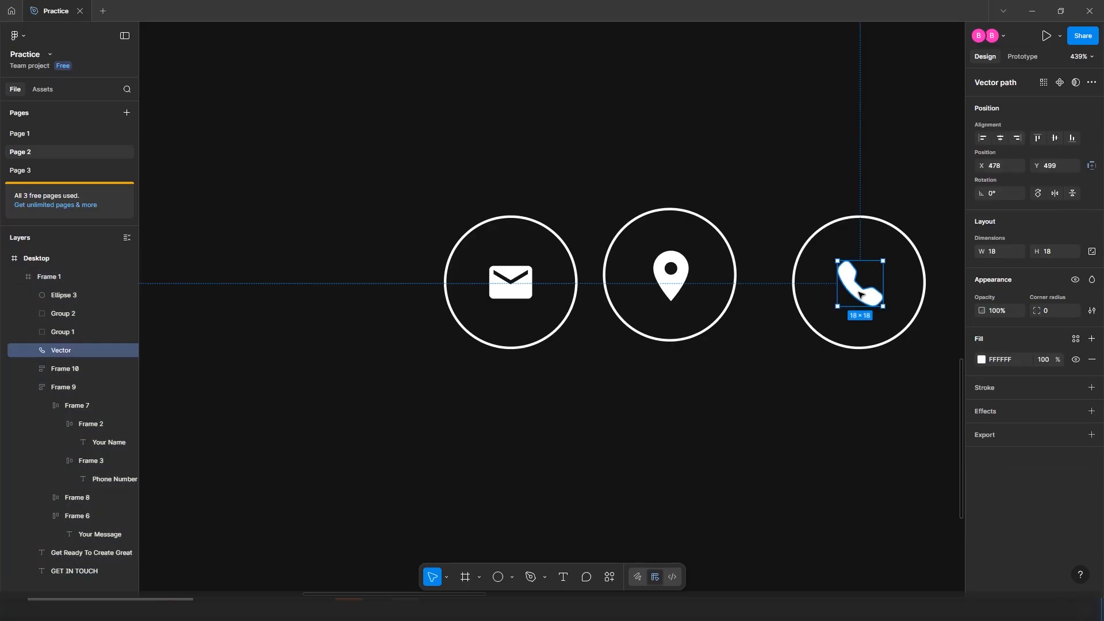
{"action": "left_click", "coordinate": [920, 253], "text": "shift"}
{"action": "key", "text": "ctrl+g"}
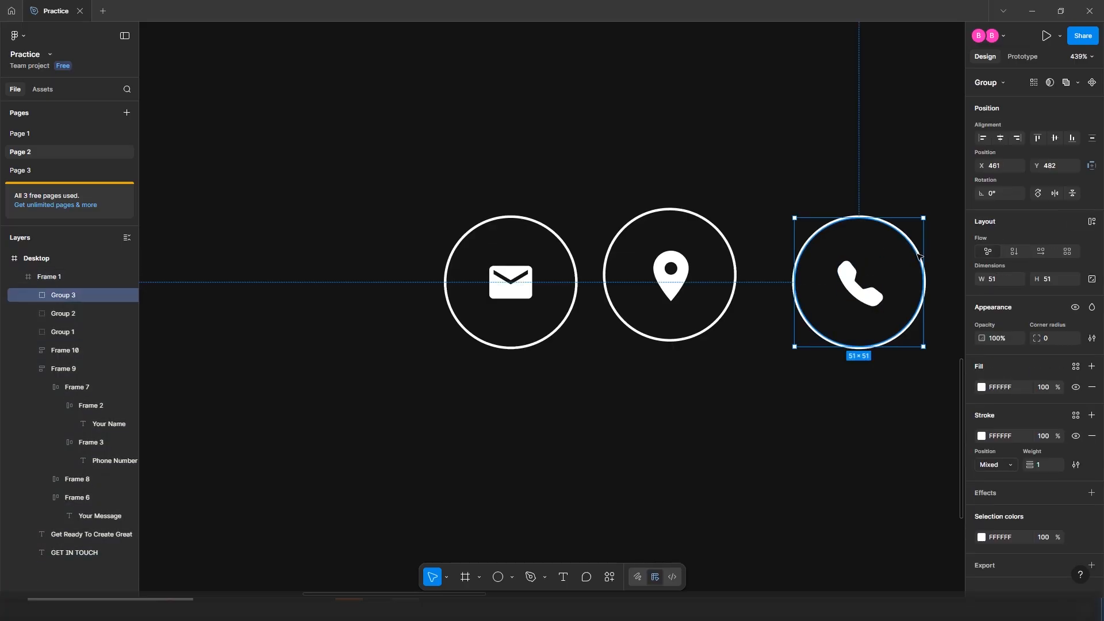
Move the envelope badge beside the E-mail contact text
{"action": "left_click", "coordinate": [747, 198]}
{"action": "scroll", "coordinate": [744, 197], "scroll_direction": "down", "scroll_amount": 6}
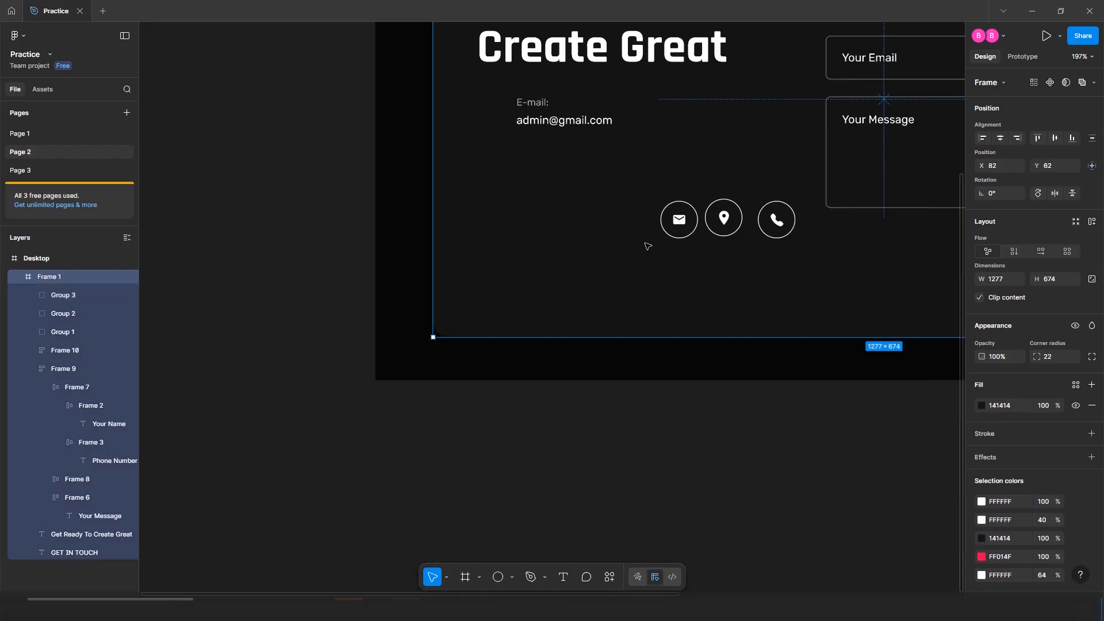
{"action": "scroll", "coordinate": [645, 246], "scroll_direction": "up", "scroll_amount": 3}
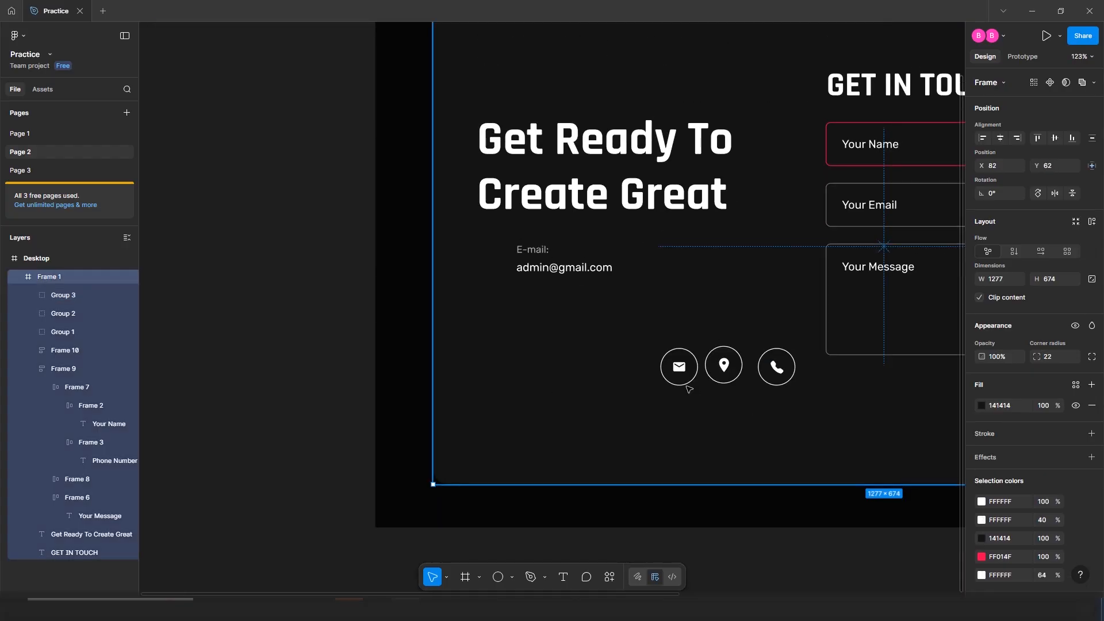
{"action": "left_click_drag", "start_coordinate": [685, 363], "coordinate": [497, 251]}
Measure the spacing between the envelope badge and the E-mail text
{"action": "scroll", "coordinate": [555, 263], "scroll_direction": "up", "scroll_amount": 5}
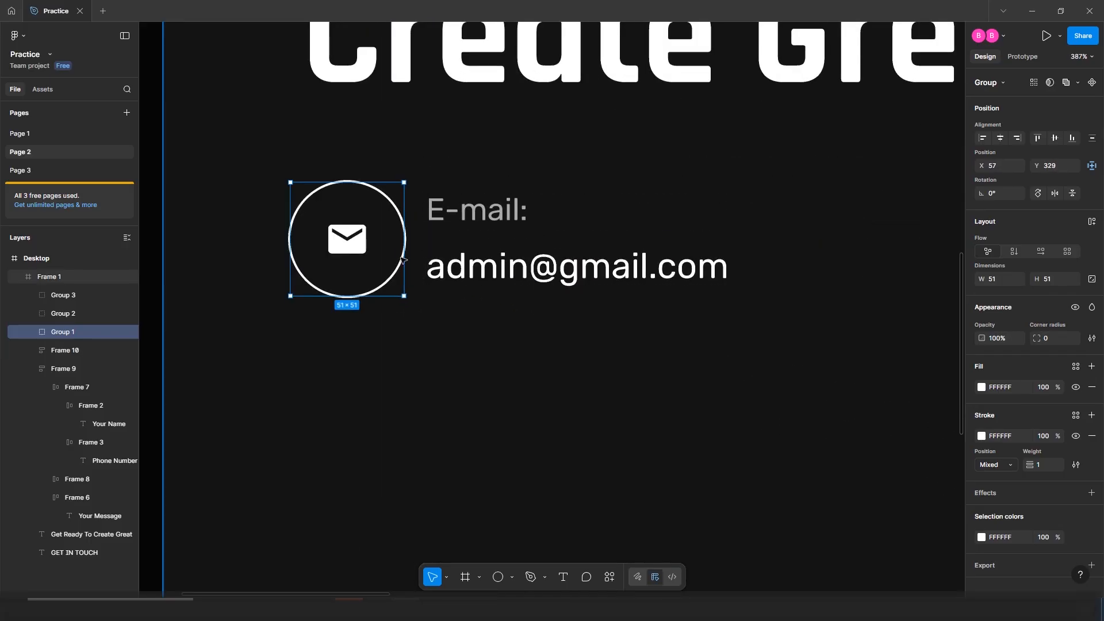
{"action": "scroll", "coordinate": [500, 251], "scroll_direction": "up", "scroll_amount": 1}
{"action": "key", "text": "alt"}
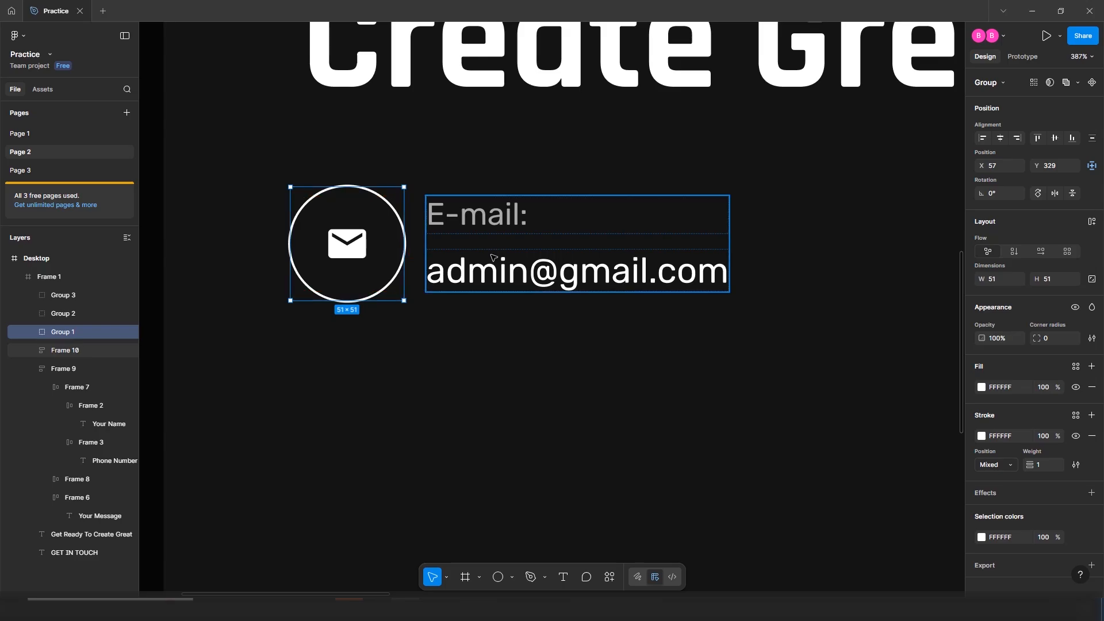
{"action": "key", "text": "alt"}
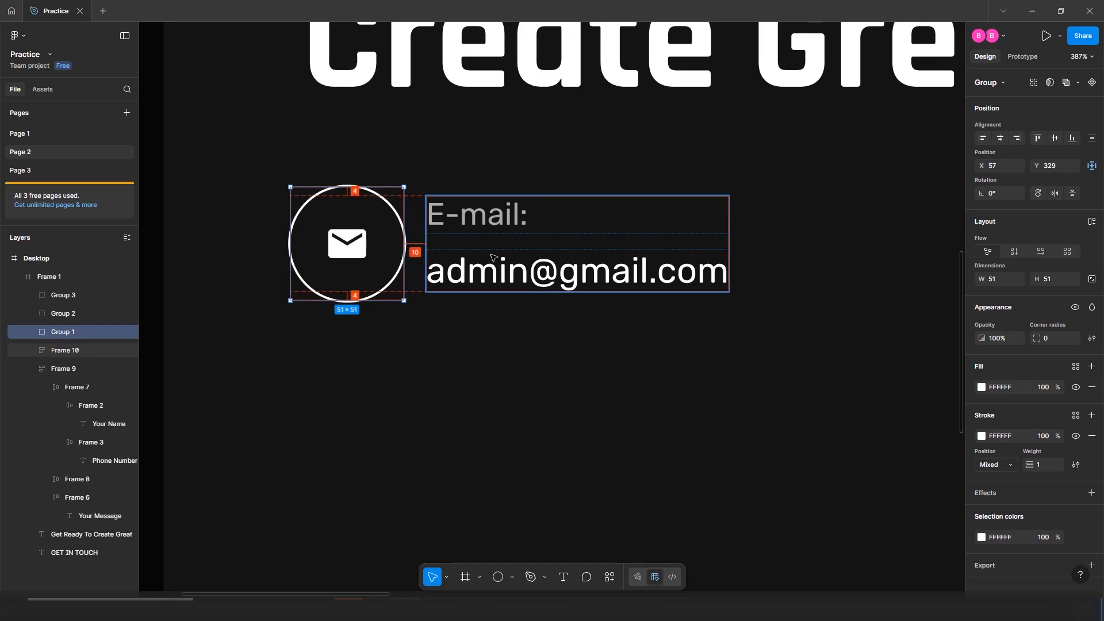
{"action": "key", "text": "alt"}
Wrap the envelope badge and E-mail text in an auto-layout row with a 14 gap
{"action": "left_click", "coordinate": [483, 259]}
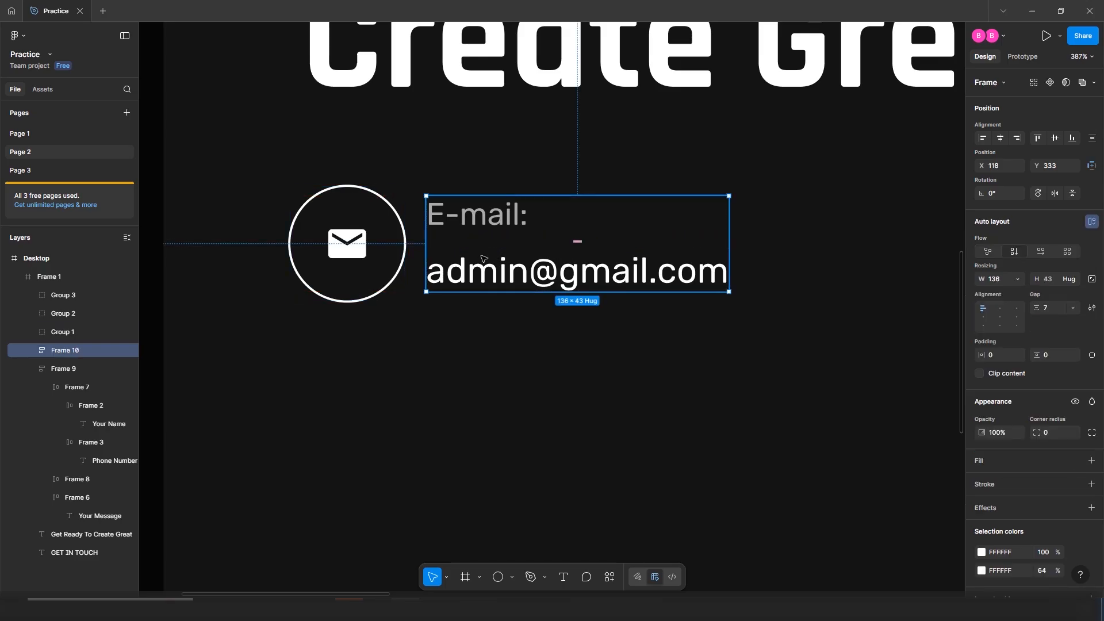
{"action": "left_click", "coordinate": [341, 253], "text": "shift"}
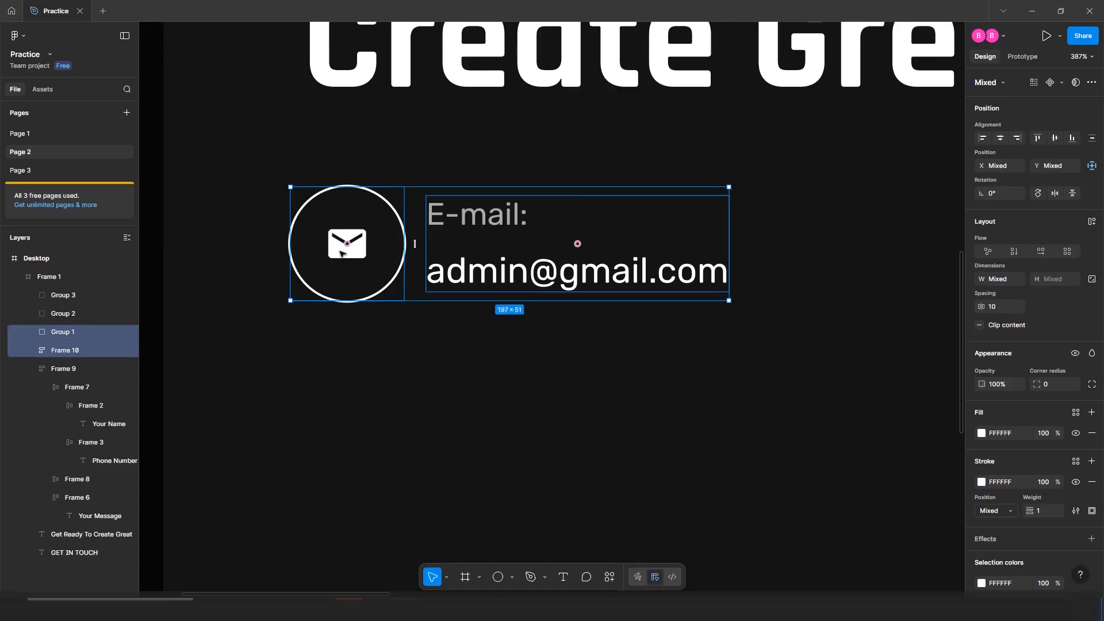
{"action": "key", "text": "shift+a"}
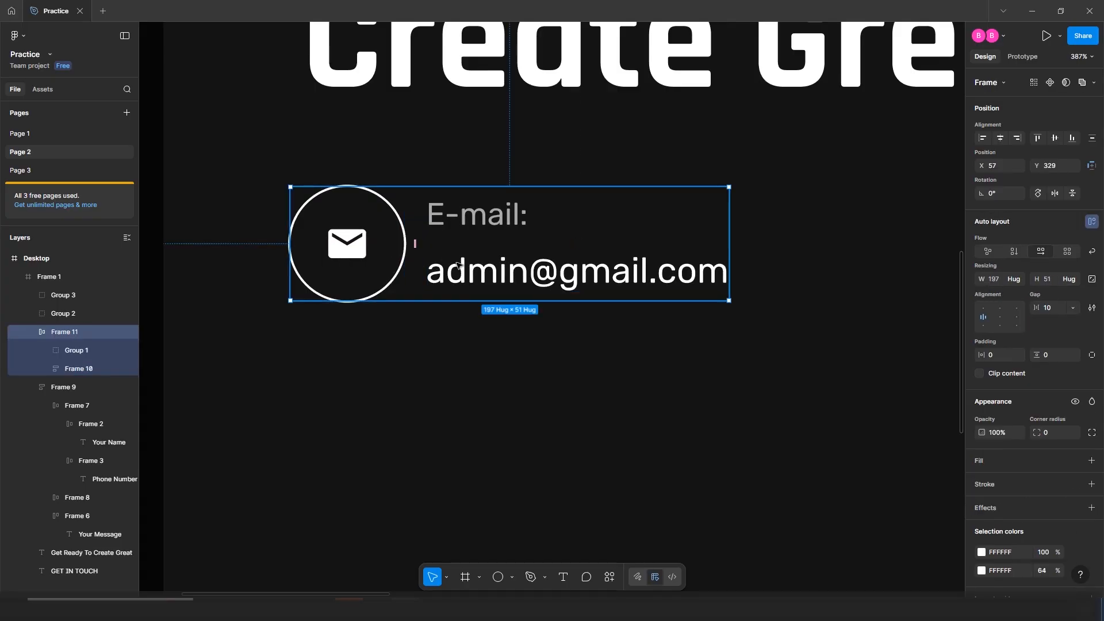
{"action": "left_click", "coordinate": [1055, 311]}
{"action": "type", "text": "14"}
{"action": "key", "text": "Return"}
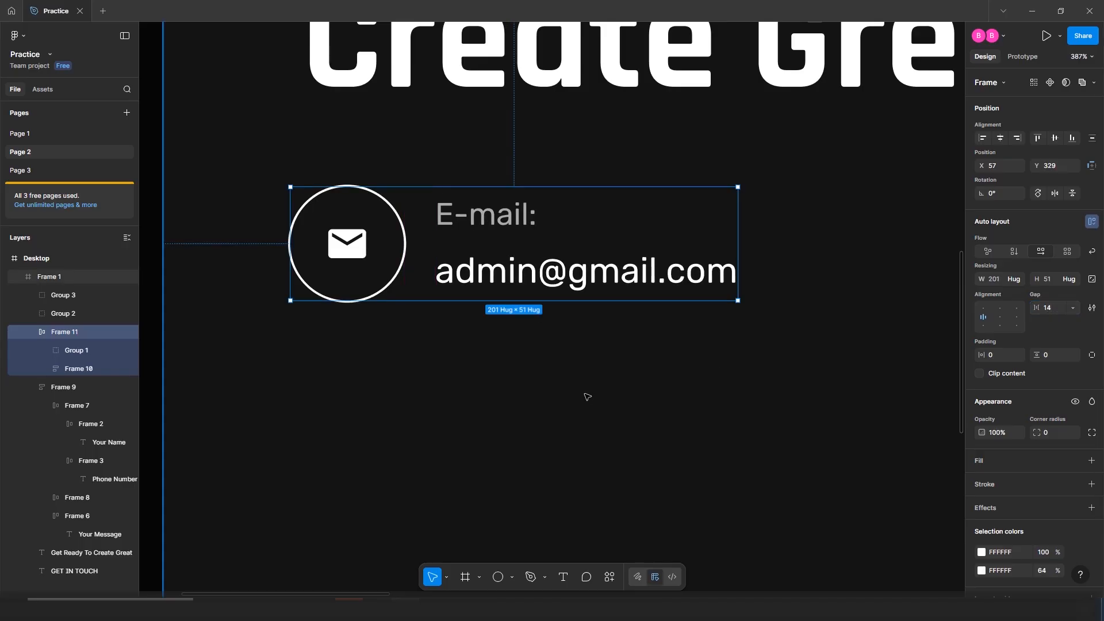
{"action": "left_click", "coordinate": [584, 392]}
{"action": "left_click", "coordinate": [516, 242]}
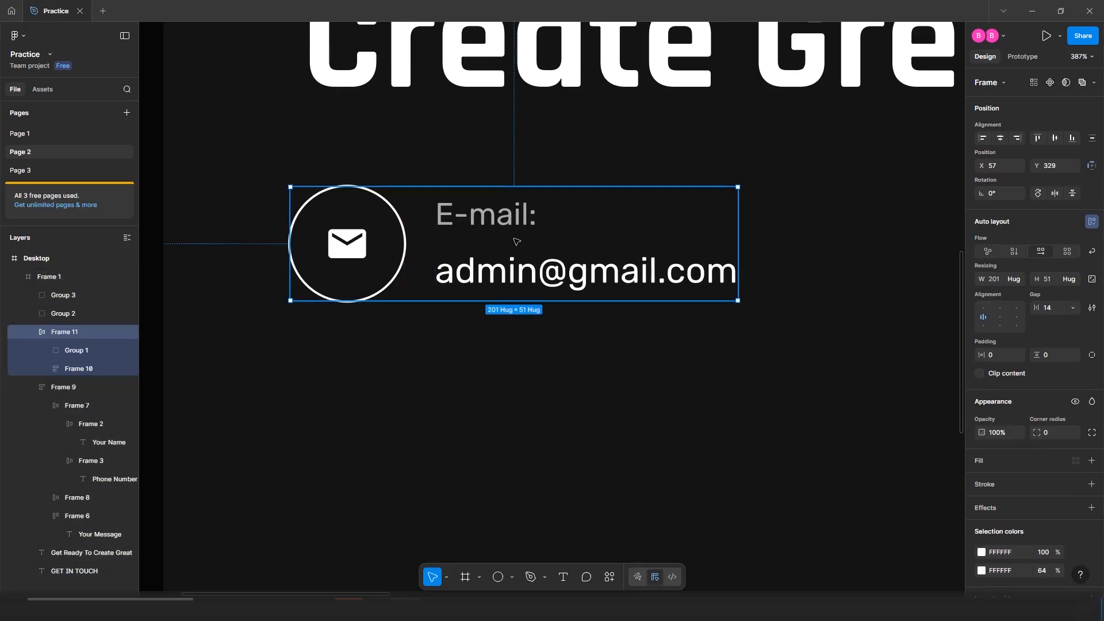
{"action": "left_click", "coordinate": [515, 241]}
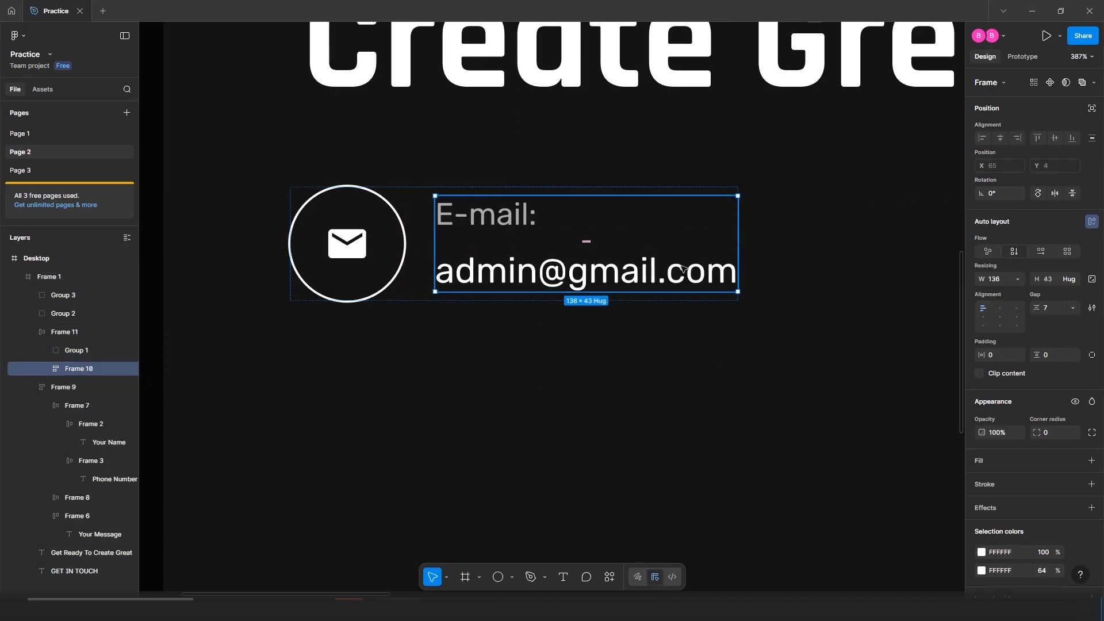
Duplicate the E-mail text block and paste in the street address at auto width
{"action": "left_click_drag", "start_coordinate": [667, 274], "coordinate": [650, 505]}
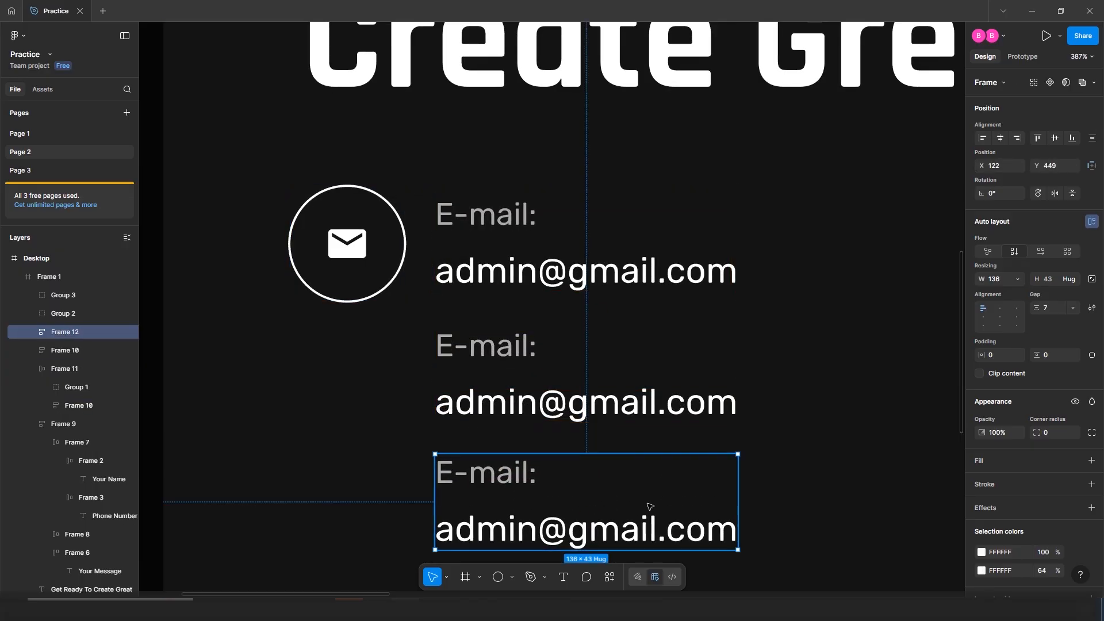
{"action": "double_click", "coordinate": [480, 401]}
{"action": "key", "text": "ctrl+v"}
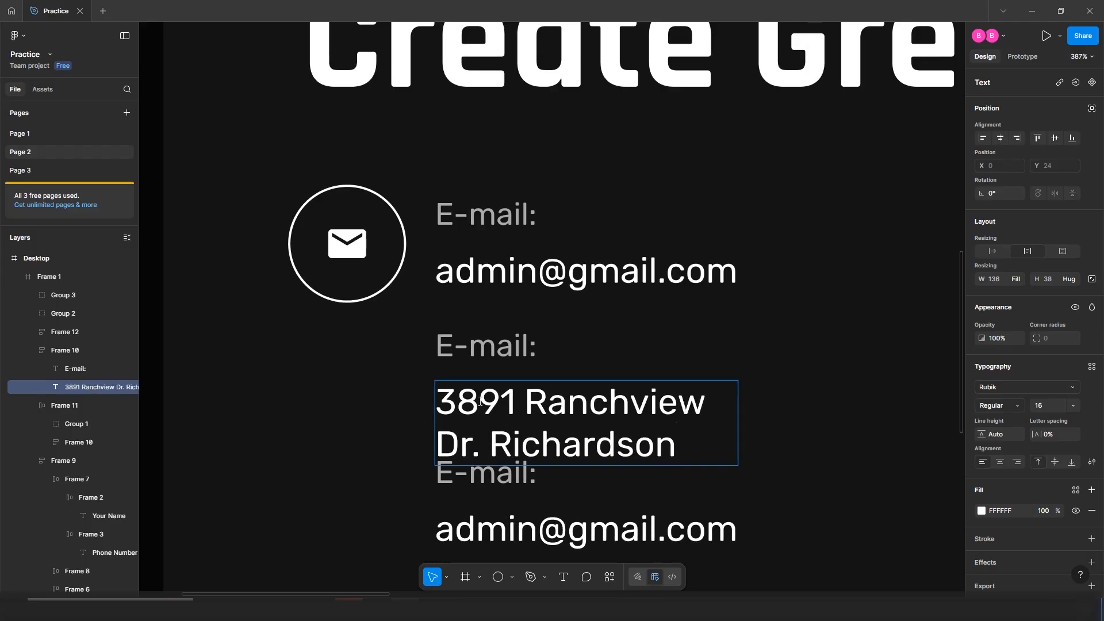
{"action": "key", "text": "Escape"}
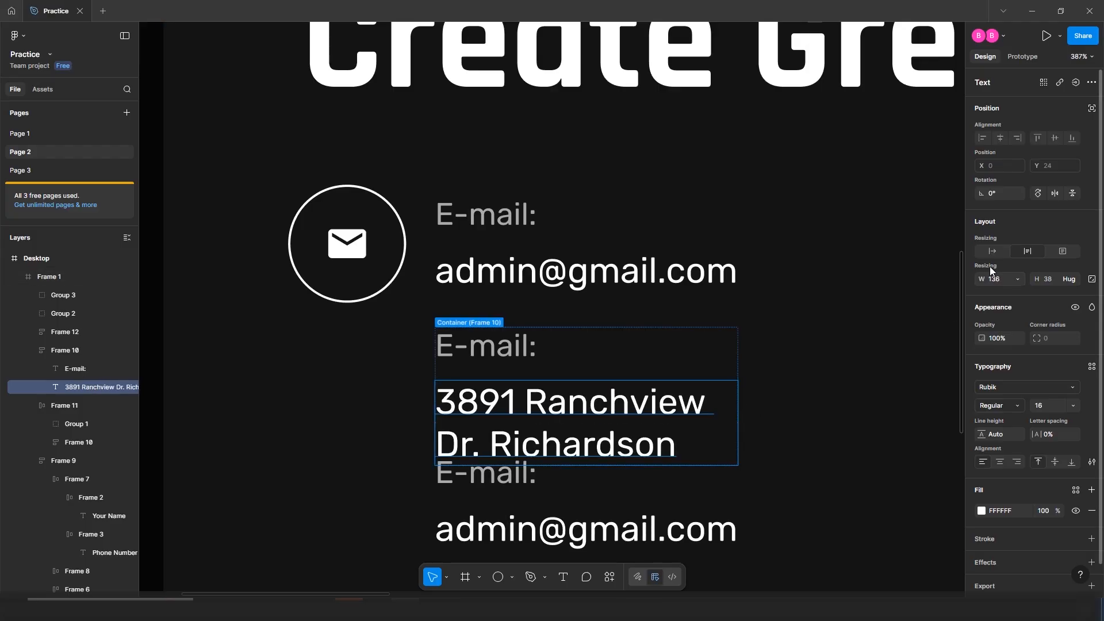
{"action": "left_click", "coordinate": [990, 251]}
{"action": "left_click", "coordinate": [656, 323]}
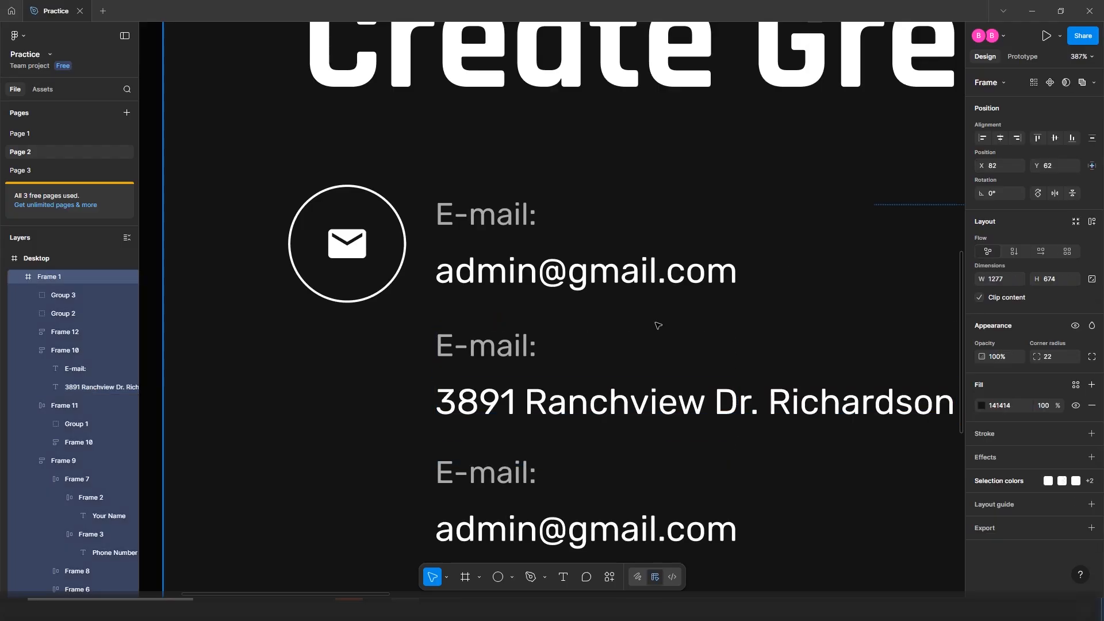
{"action": "scroll", "coordinate": [594, 339], "scroll_direction": "down", "scroll_amount": 1}
{"action": "scroll", "coordinate": [595, 339], "scroll_direction": "up", "scroll_amount": 3}
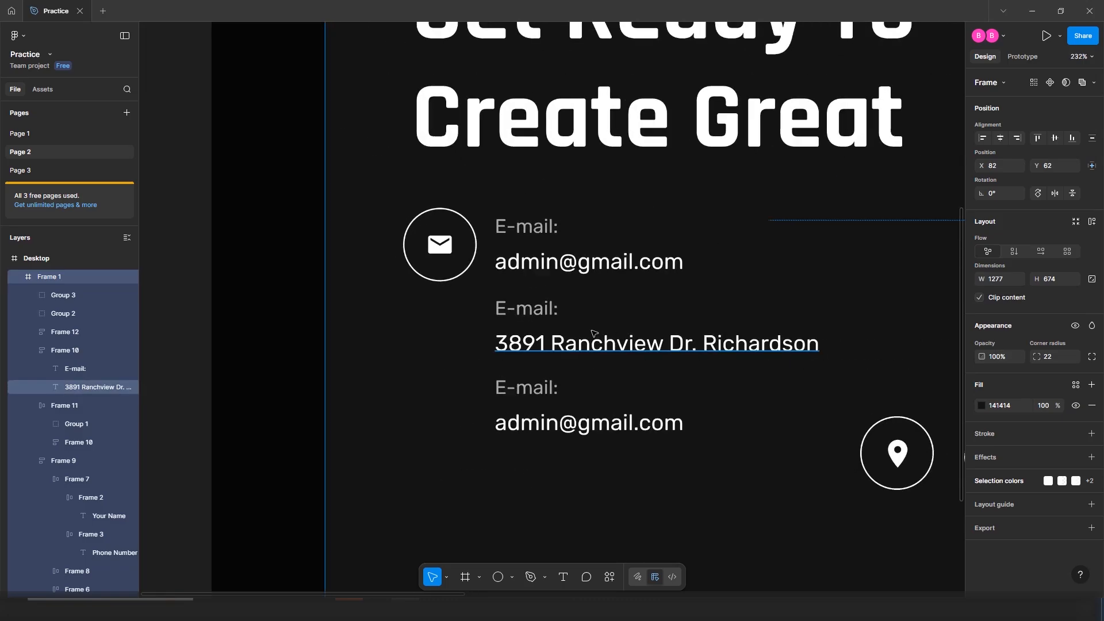
Rename the copied labels to 'Location:' and 'Contact:'
{"action": "double_click", "coordinate": [510, 299]}
{"action": "left_click", "coordinate": [510, 300]}
{"action": "key", "text": "ctrl+a"}
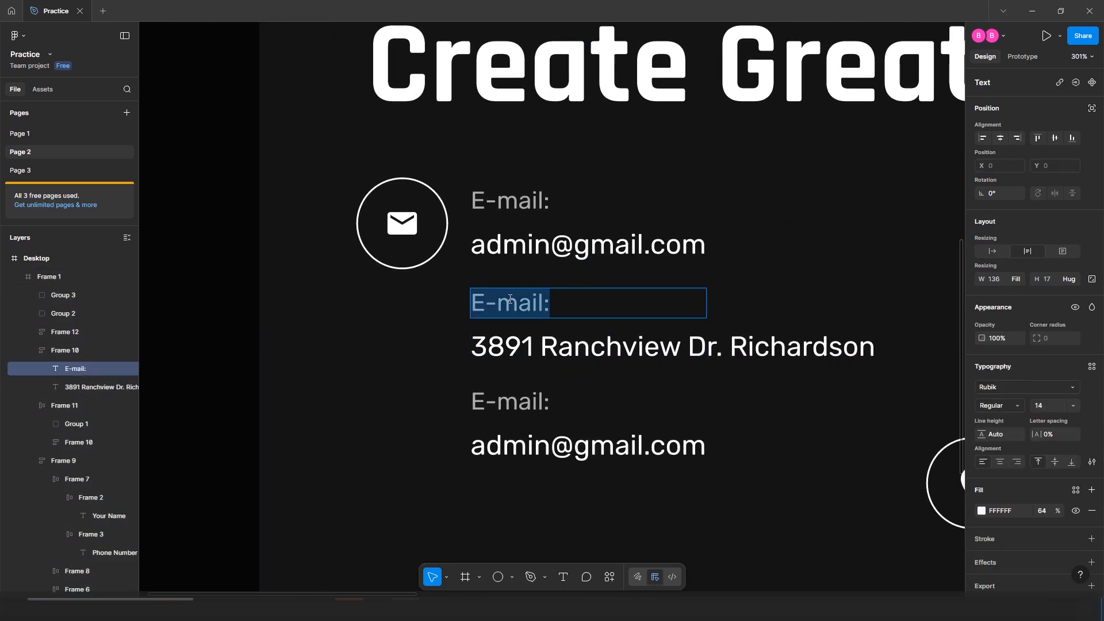
{"action": "key", "text": "Left"}
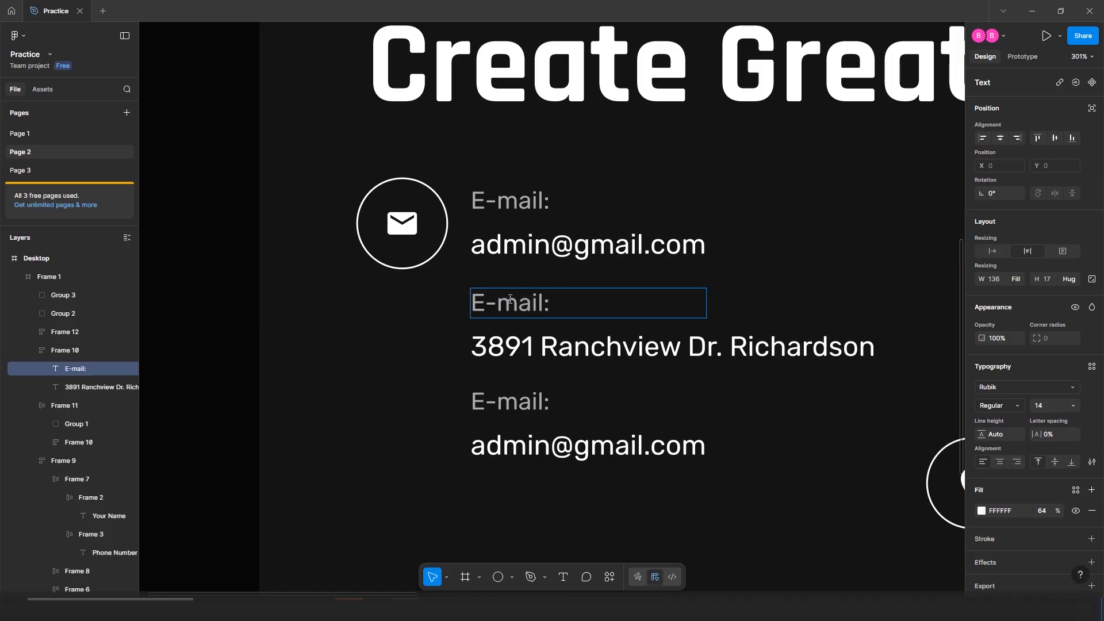
{"action": "key", "text": "Left"}
{"action": "key", "text": "BackSpace"}
{"action": "key", "text": "BackSpace"}
{"action": "key", "text": "BackSpace"}
{"action": "key", "text": "BackSpace"}
{"action": "key", "text": "BackSpace"}
{"action": "key", "text": "BackSpace"}
{"action": "type", "text": "Location"}
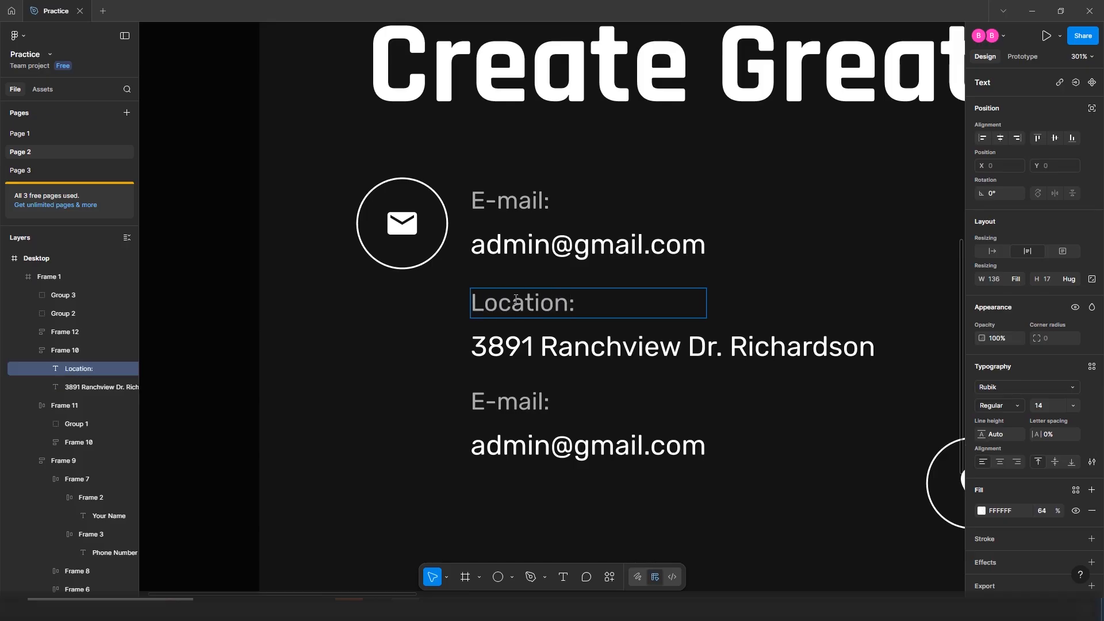
{"action": "double_click", "coordinate": [531, 401]}
{"action": "left_click", "coordinate": [543, 397]}
{"action": "key", "text": "BackSpace"}
{"action": "key", "text": "BackSpace"}
{"action": "key", "text": "BackSpace"}
{"action": "key", "text": "BackSpace"}
{"action": "key", "text": "BackSpace"}
{"action": "key", "text": "BackSpace"}
{"action": "type", "text": "Contact"}
{"action": "left_click", "coordinate": [757, 417]}
Paste the phone number into the Contact entry's value text
{"action": "double_click", "coordinate": [598, 446]}
{"action": "key", "text": "ctrl+v"}
{"action": "left_click", "coordinate": [548, 486]}
{"action": "left_click", "coordinate": [549, 486]}
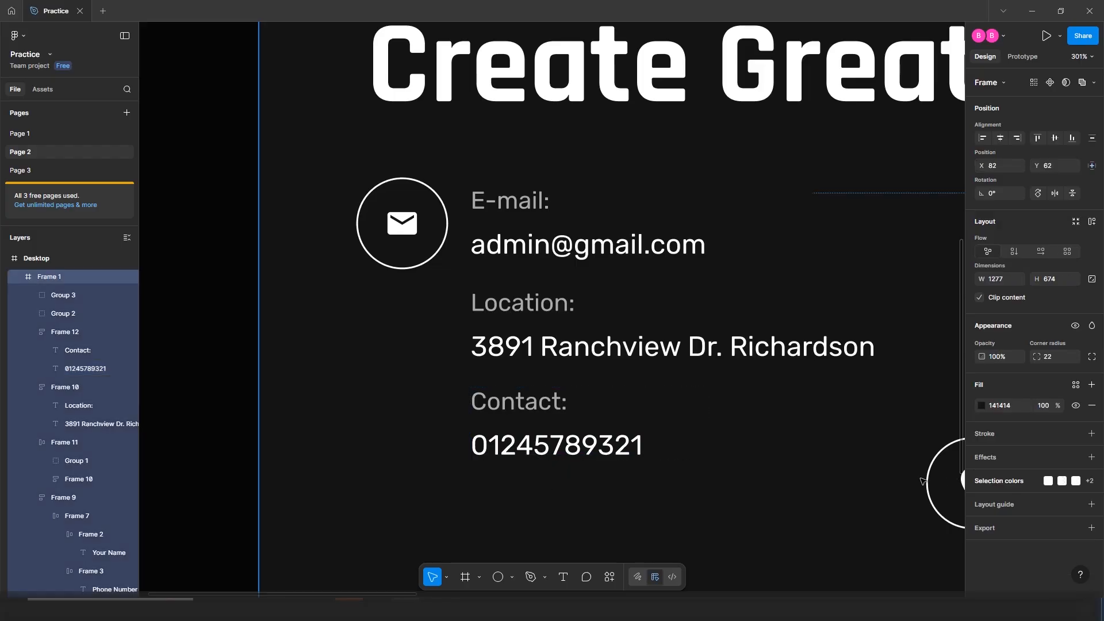
{"action": "scroll", "coordinate": [923, 482], "scroll_direction": "down", "scroll_amount": 3}
Put the pin badge beside the Location text in an auto-layout row, fixed at 294 wide
{"action": "left_click_drag", "start_coordinate": [821, 418], "coordinate": [529, 227]}
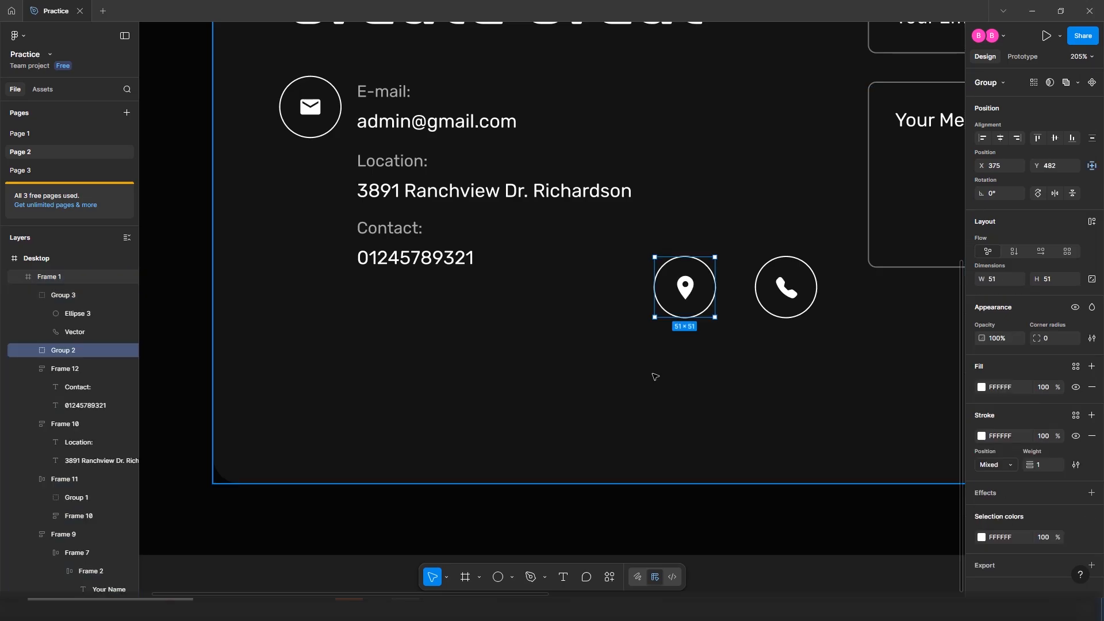
{"action": "left_click_drag", "start_coordinate": [706, 273], "coordinate": [338, 162]}
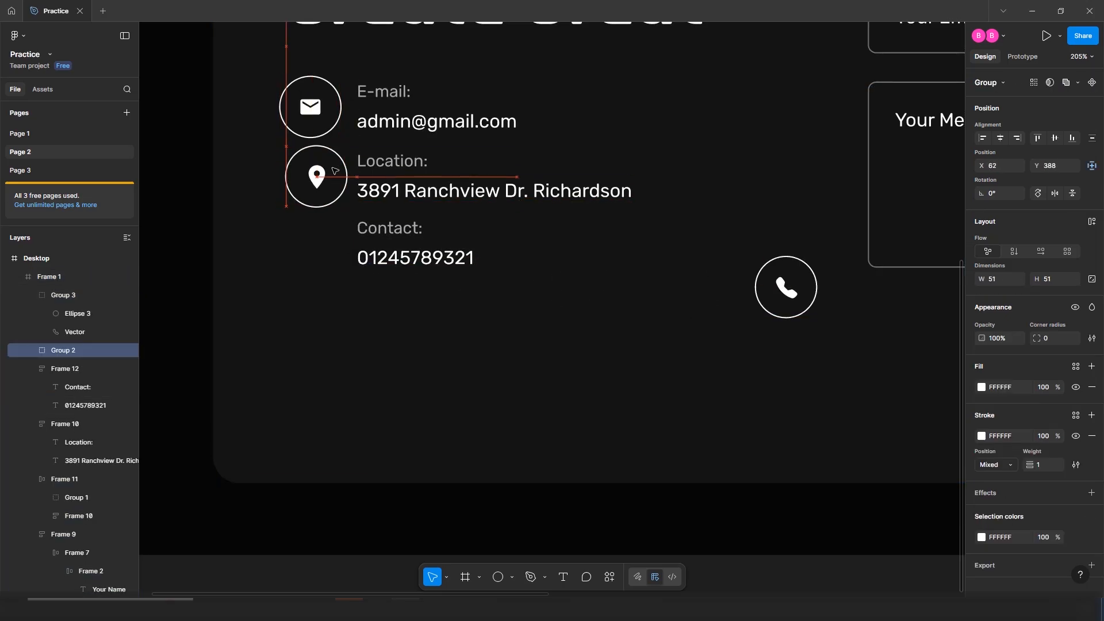
{"action": "left_click", "coordinate": [461, 192], "text": "shift"}
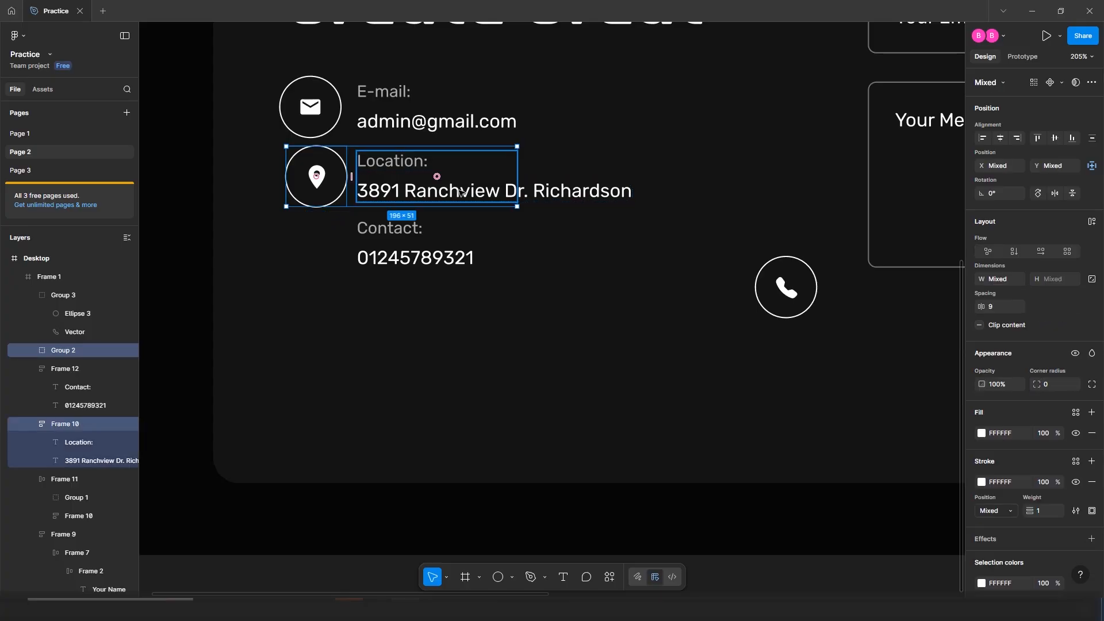
{"action": "key", "text": "shift+a"}
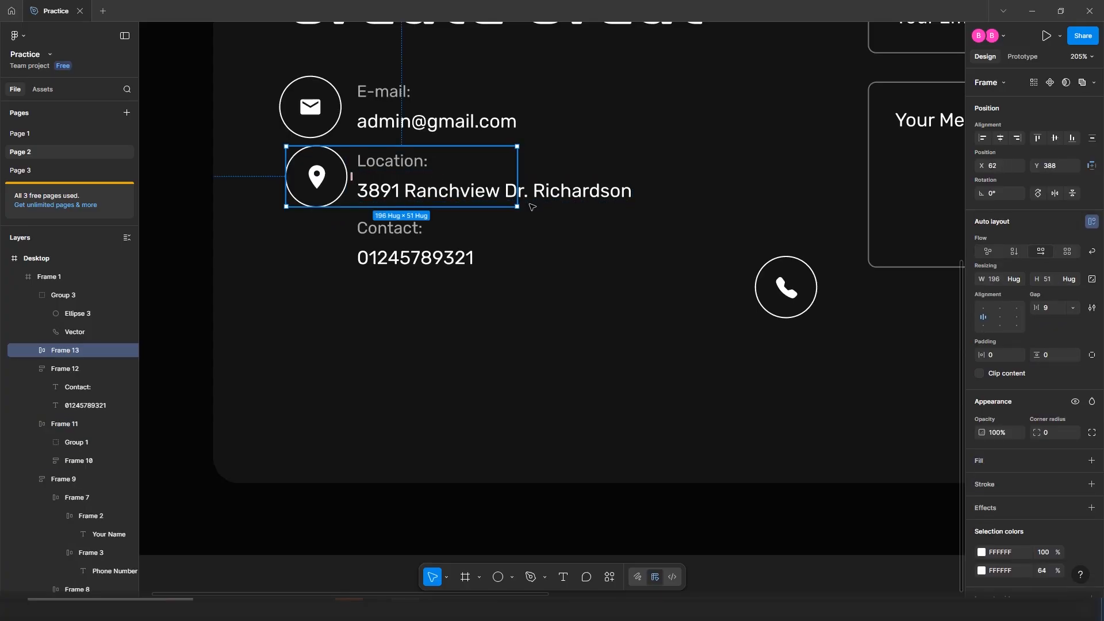
{"action": "left_click_drag", "start_coordinate": [518, 165], "coordinate": [632, 165]}
Set the Location row's auto-layout gap to 14
{"action": "left_click", "coordinate": [603, 244]}
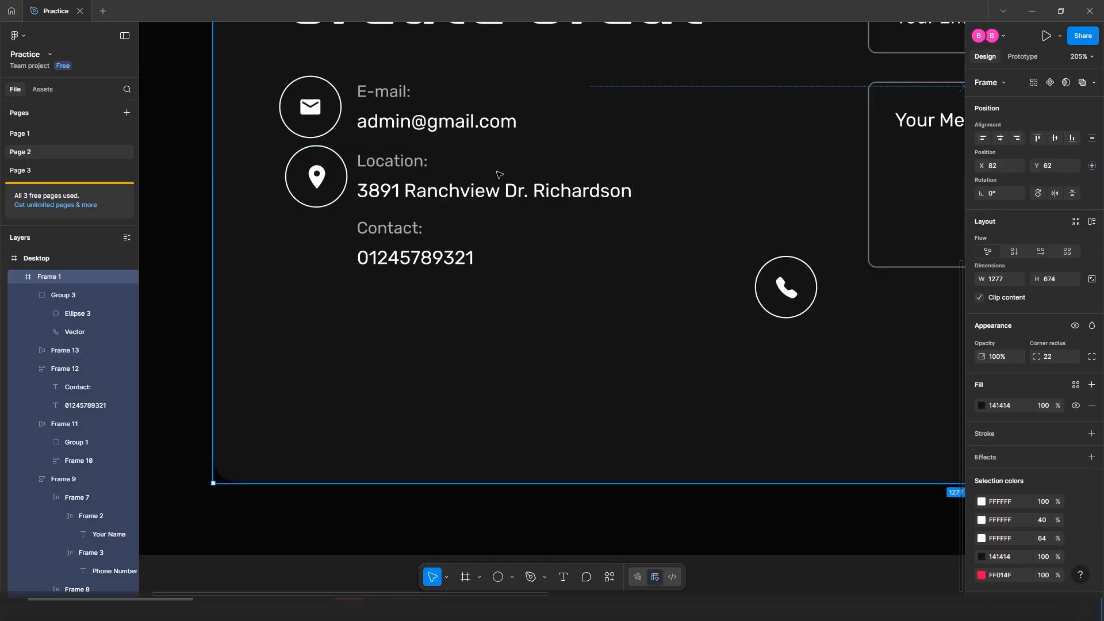
{"action": "left_click", "coordinate": [456, 170]}
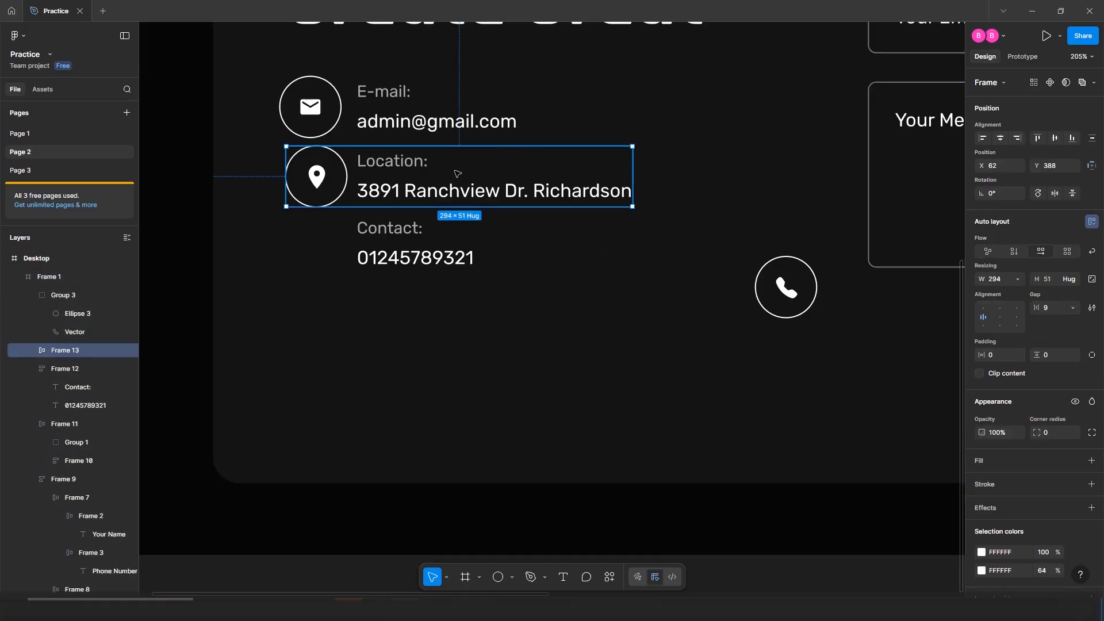
{"action": "left_click", "coordinate": [1051, 308]}
{"action": "type", "text": "14"}
{"action": "key", "text": "Return"}
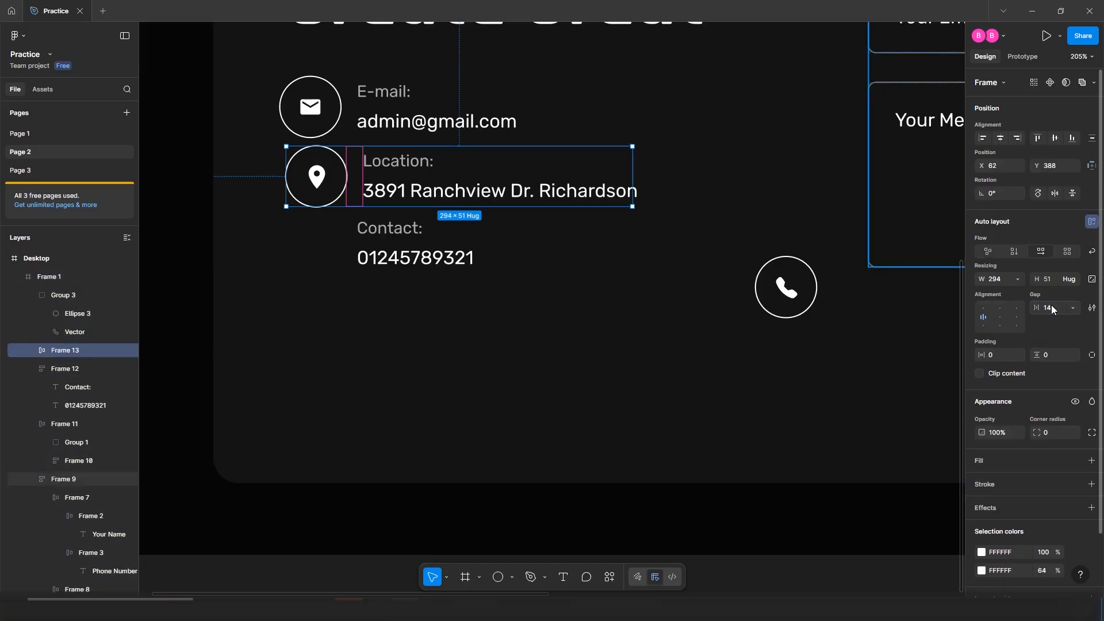
{"action": "left_click", "coordinate": [545, 246]}
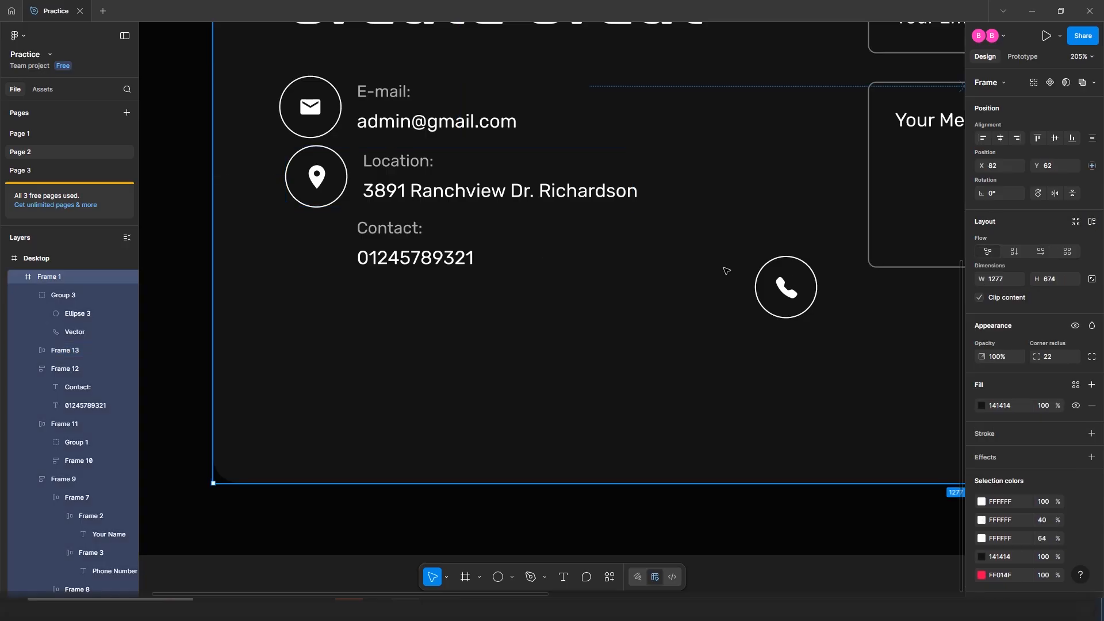
{"action": "left_click", "coordinate": [806, 277]}
Pair the phone badge with the Contact text in a centre-aligned auto-layout row with 14 gap
{"action": "left_click_drag", "start_coordinate": [796, 279], "coordinate": [317, 231]}
{"action": "left_click", "coordinate": [402, 246], "text": "shift"}
{"action": "key", "text": "shift+a"}
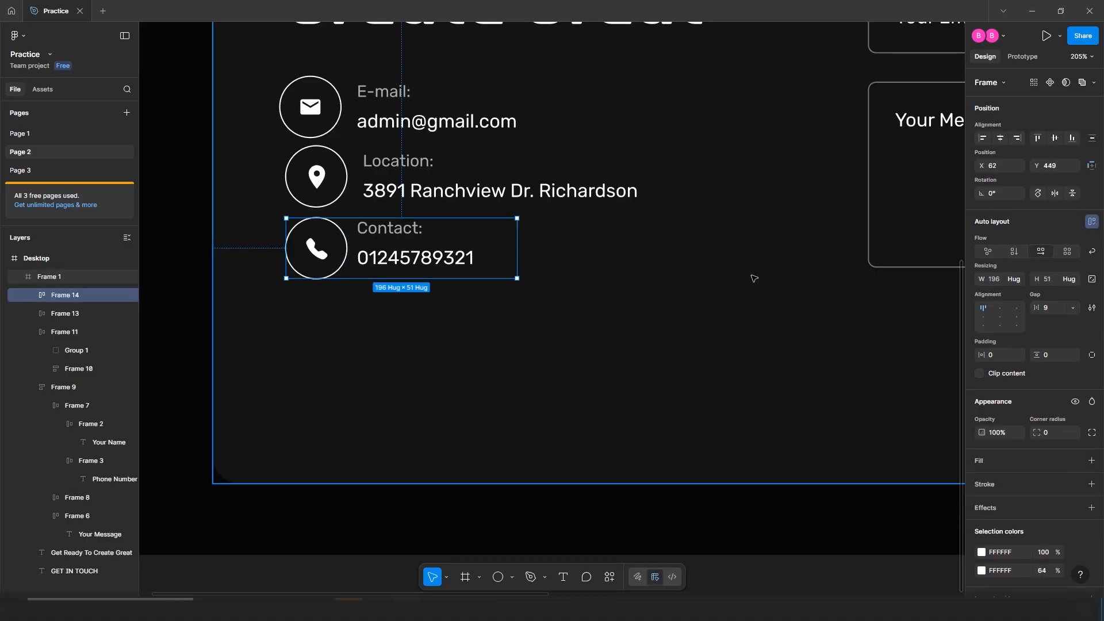
{"action": "left_click", "coordinate": [981, 318]}
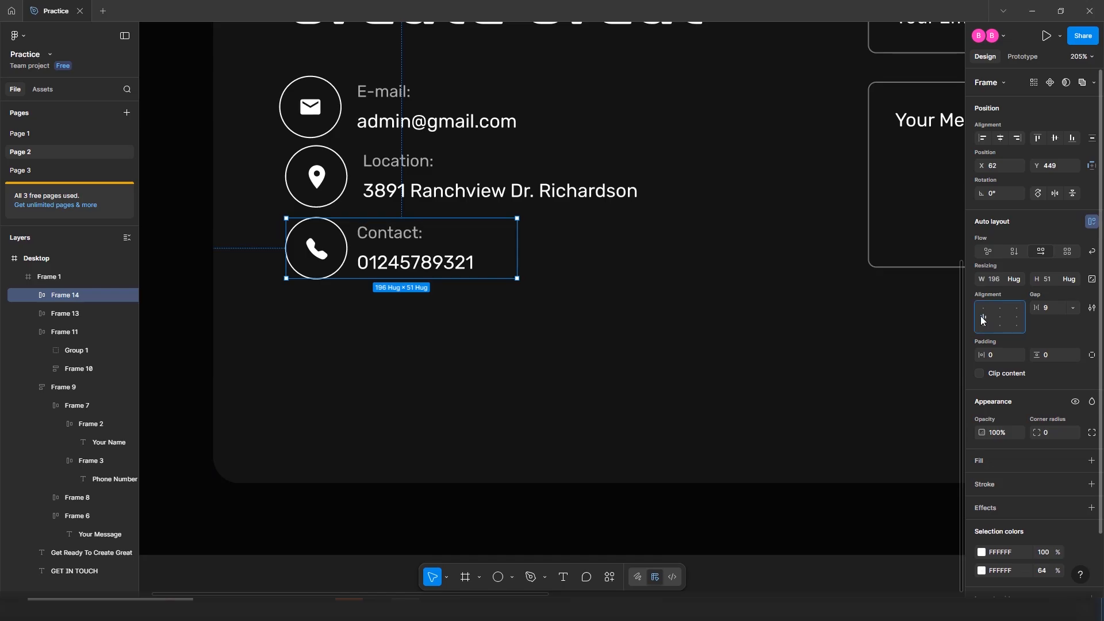
{"action": "left_click", "coordinate": [342, 163]}
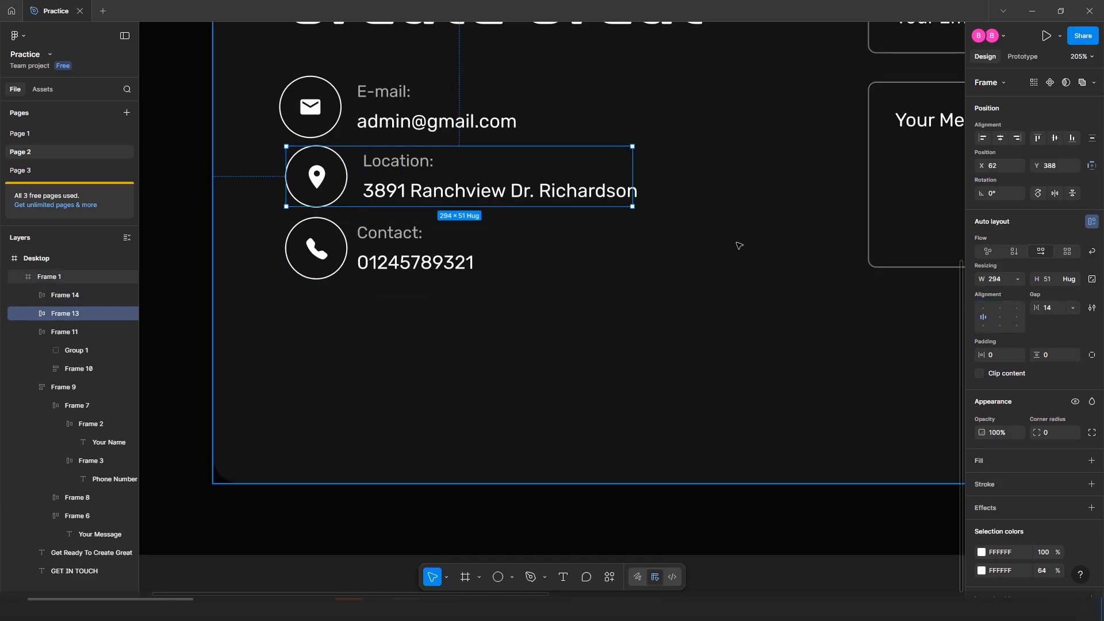
{"action": "left_click", "coordinate": [326, 110]}
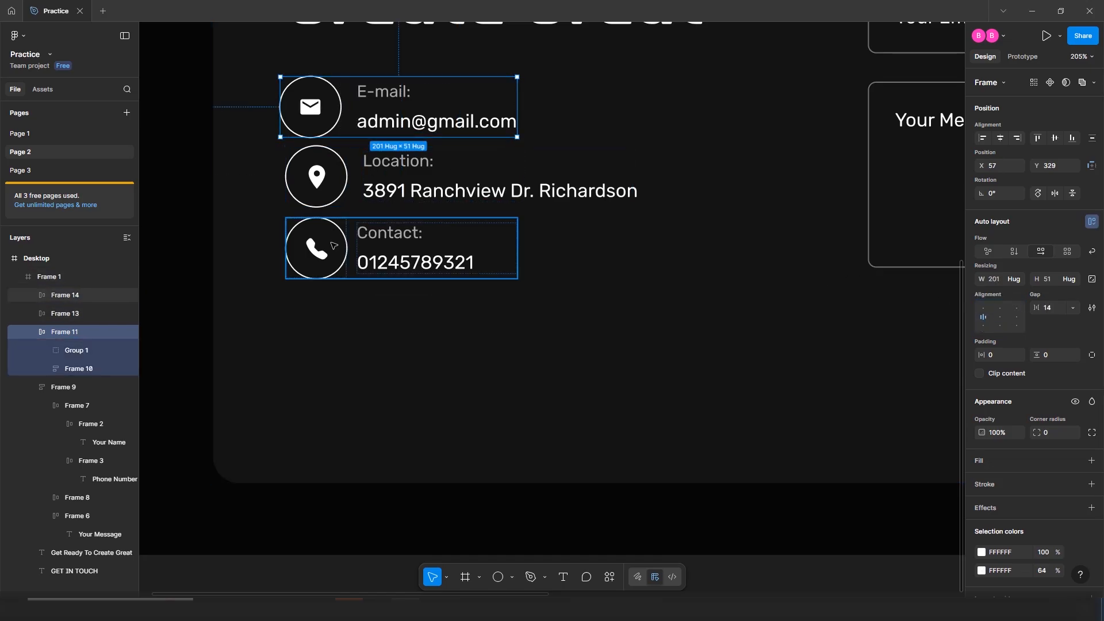
{"action": "left_click", "coordinate": [334, 246]}
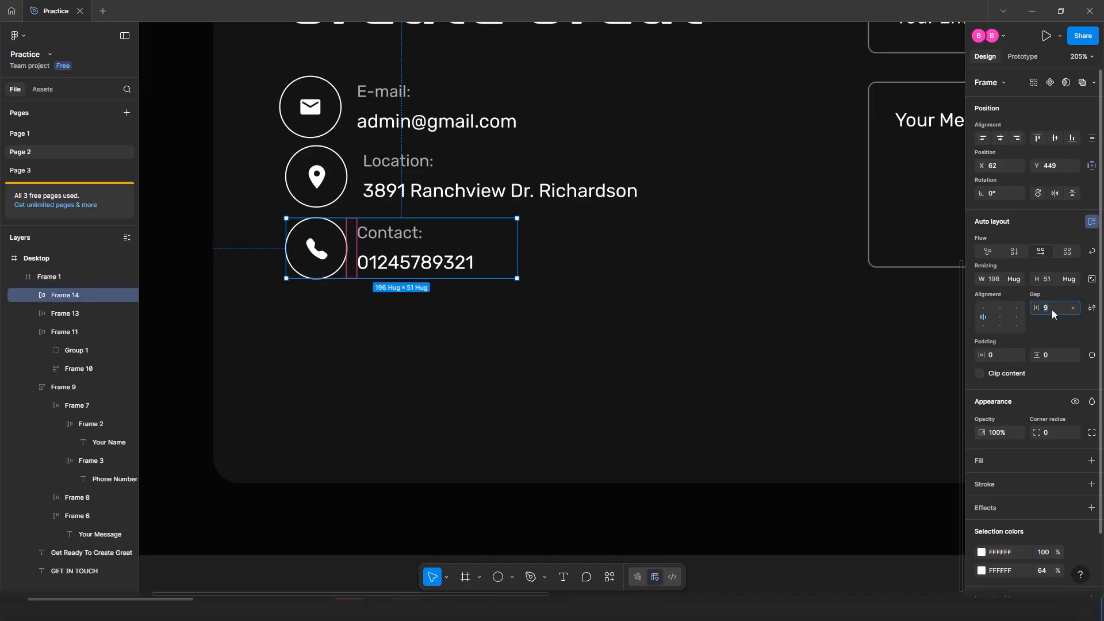
{"action": "type", "text": "14"}
{"action": "key", "text": "Return"}
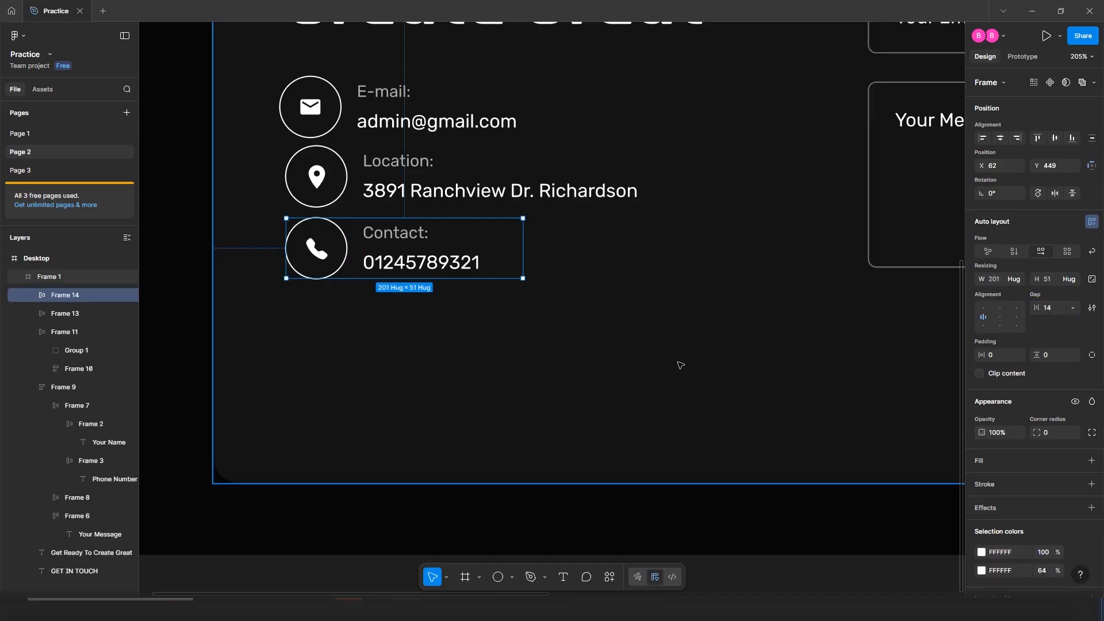
{"action": "left_click", "coordinate": [581, 373]}
Stack the E-mail, Location and Contact rows into one vertical auto-layout frame
{"action": "left_click", "coordinate": [385, 104]}
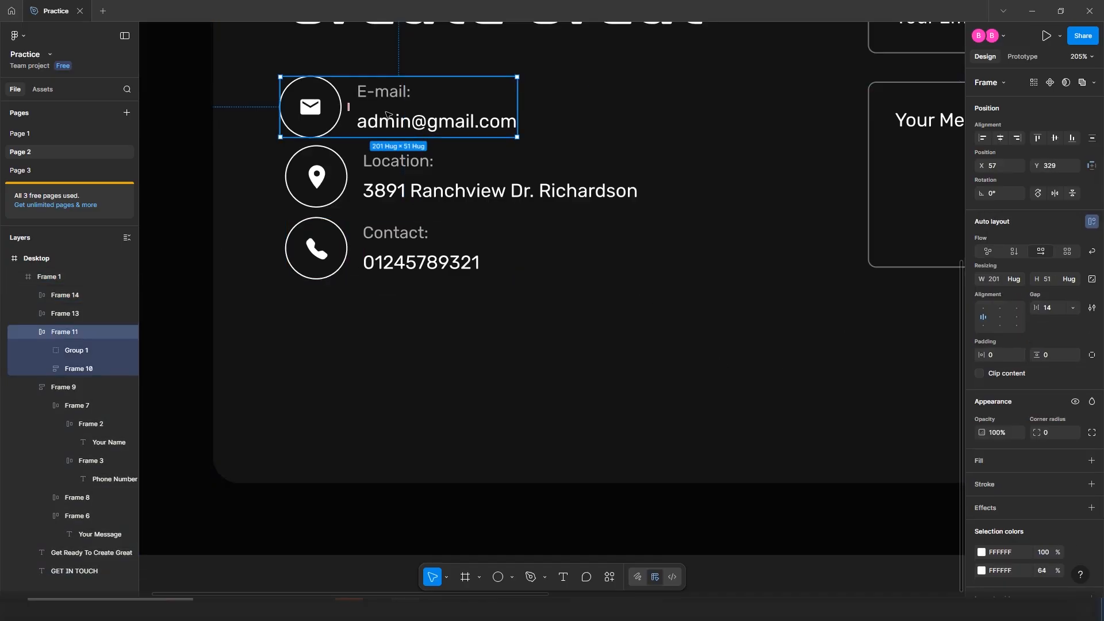
{"action": "left_click", "coordinate": [401, 189], "text": "shift"}
{"action": "left_click", "coordinate": [399, 259], "text": "shift"}
{"action": "key", "text": "shift+a"}
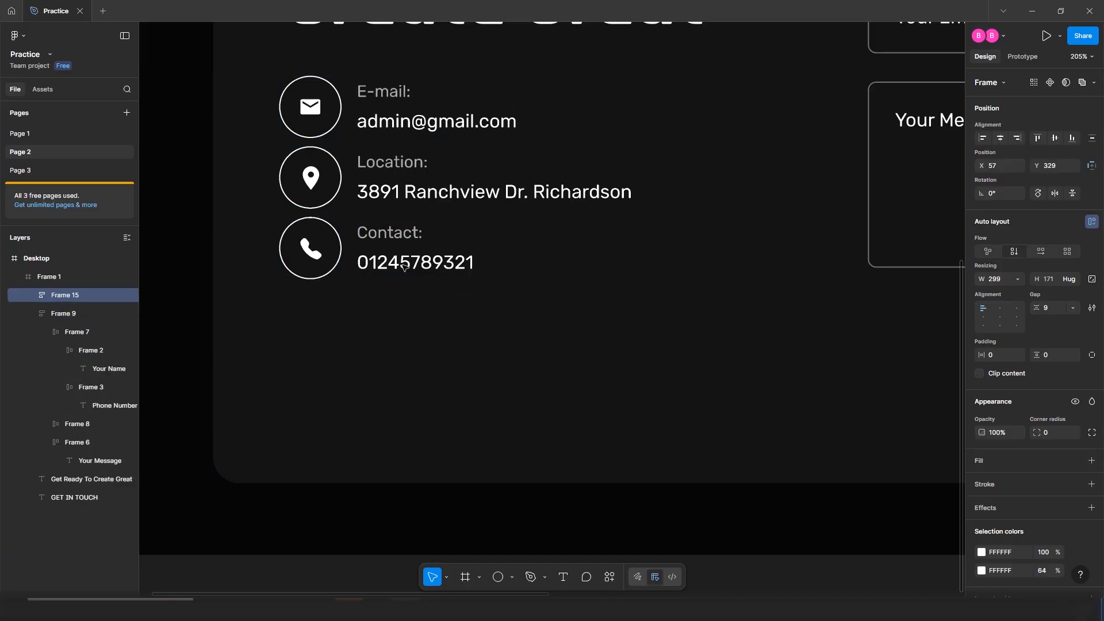
{"action": "left_click", "coordinate": [547, 365]}
Set the gap between the three stacked info rows to 23
{"action": "left_click", "coordinate": [479, 103]}
{"action": "left_click", "coordinate": [1063, 308]}
{"action": "type", "text": "23"}
{"action": "key", "text": "Return"}
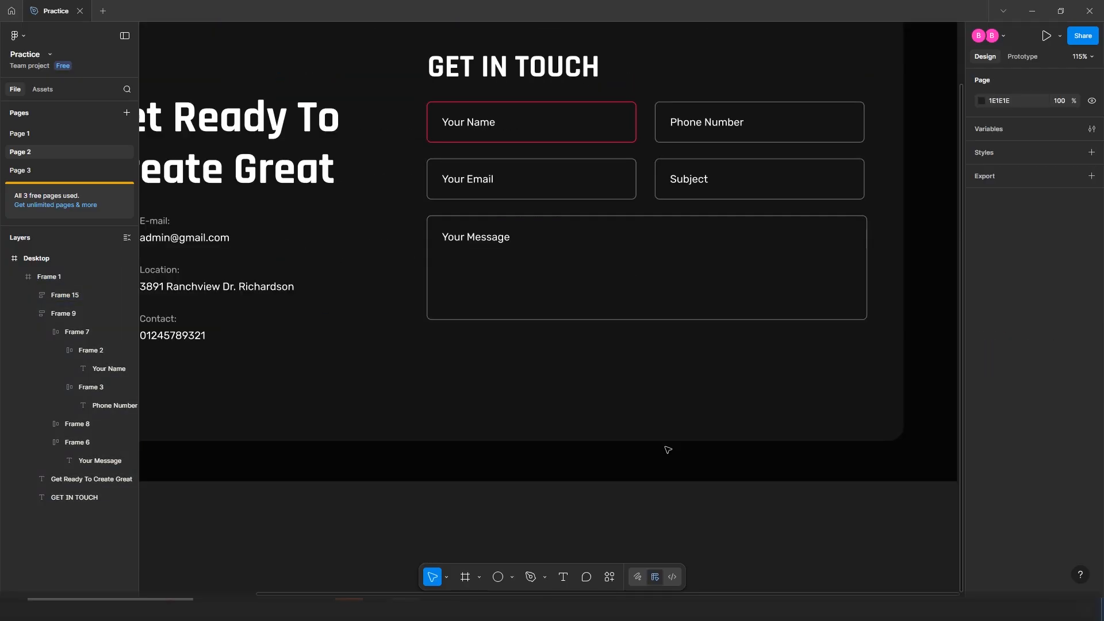
Add the text 'appointment now' below the message box and apply Title case
{"action": "key", "text": "t"}
{"action": "left_click", "coordinate": [595, 397]}
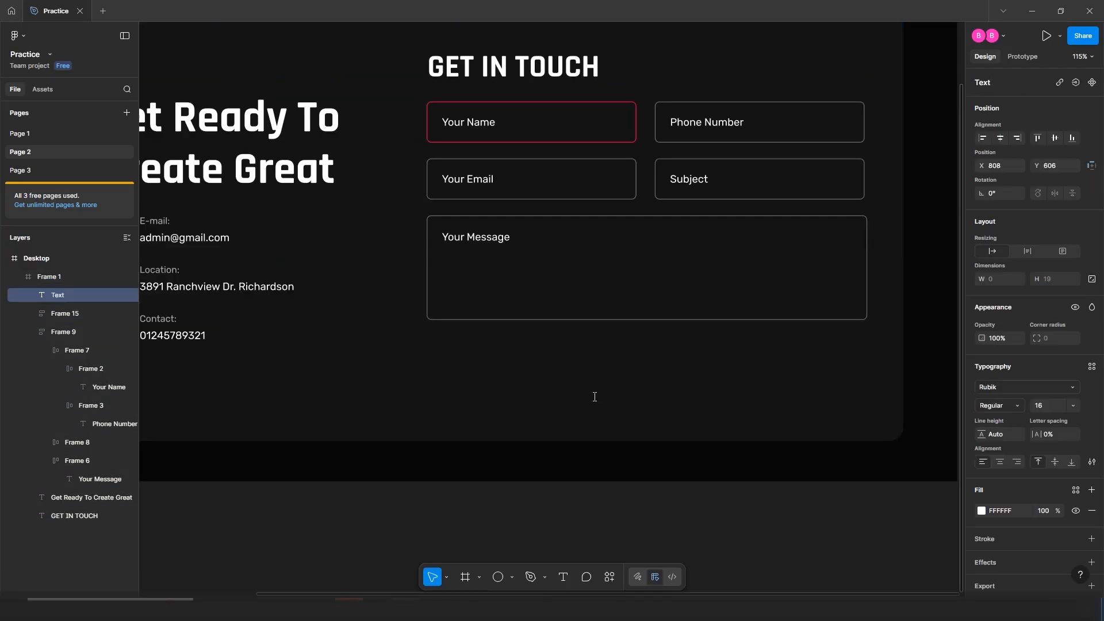
{"action": "type", "text": "appointment now"}
{"action": "key", "text": "ctrl+a"}
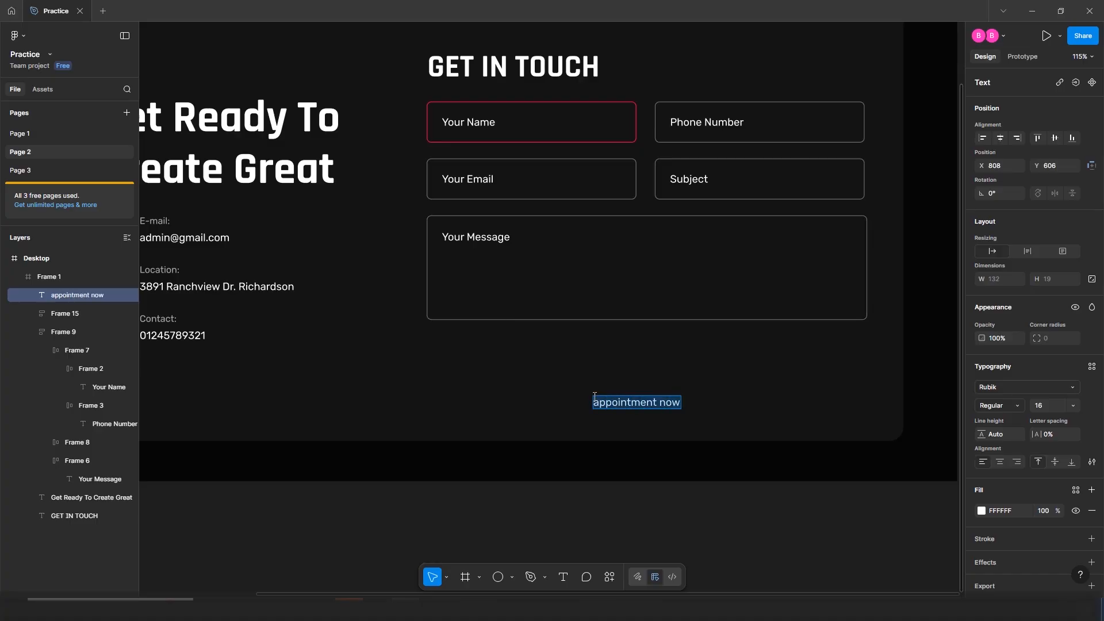
{"action": "left_click", "coordinate": [1091, 462]}
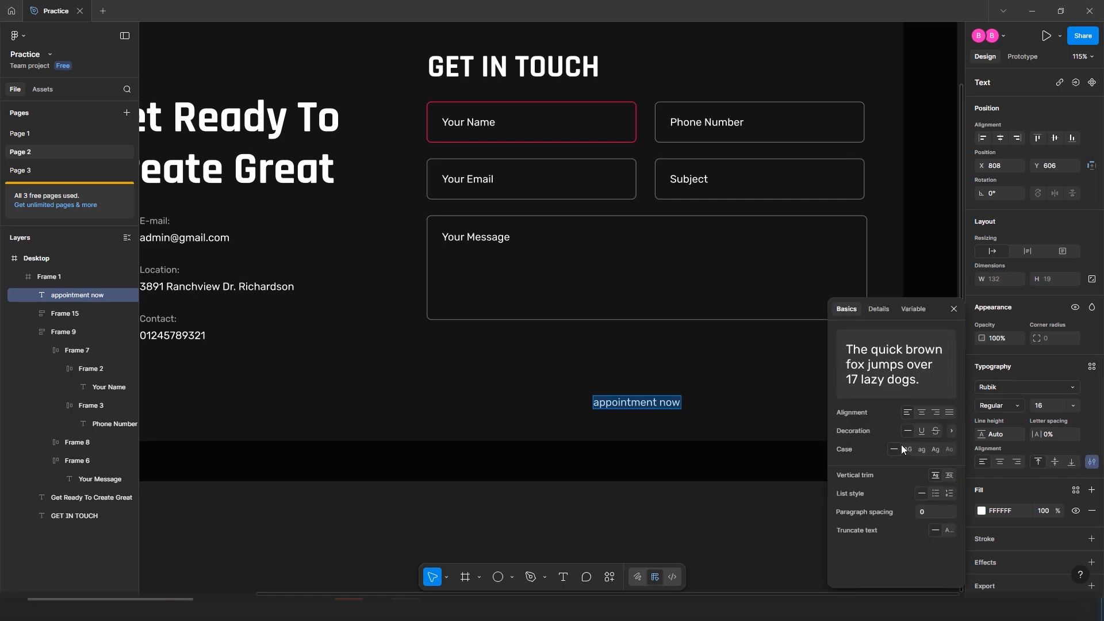
{"action": "left_click", "coordinate": [937, 448]}
{"action": "left_click", "coordinate": [778, 409]}
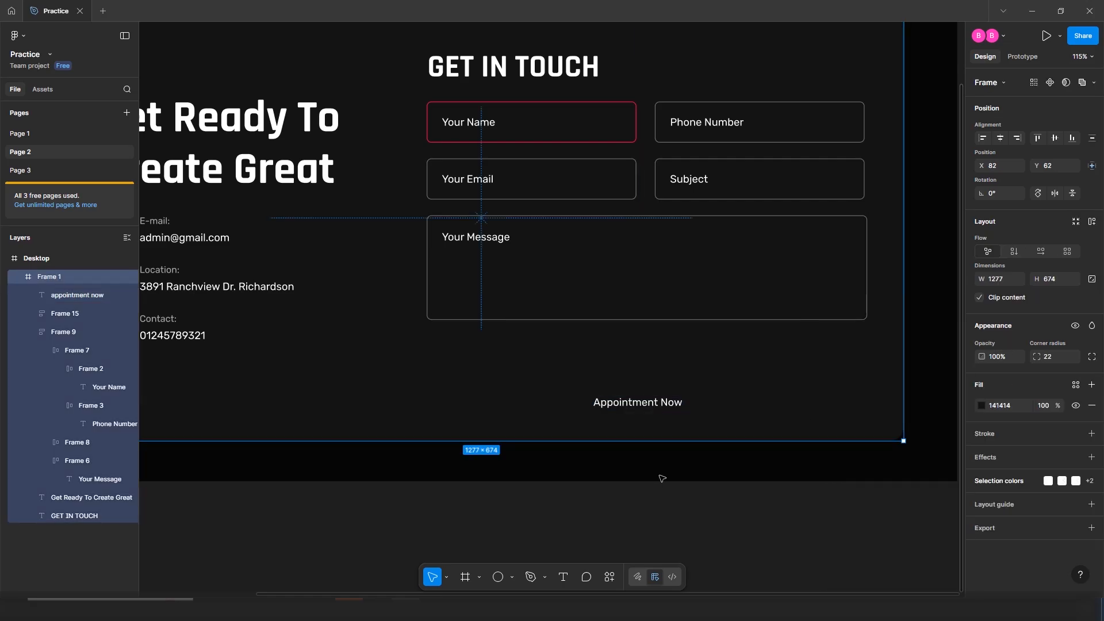
Search 'arrow' in the Iconify plugin and import the thin mdi-light arrow-up icon as a component
{"action": "right_click", "coordinate": [662, 478]}
{"action": "mouse_move", "coordinate": [690, 458]}
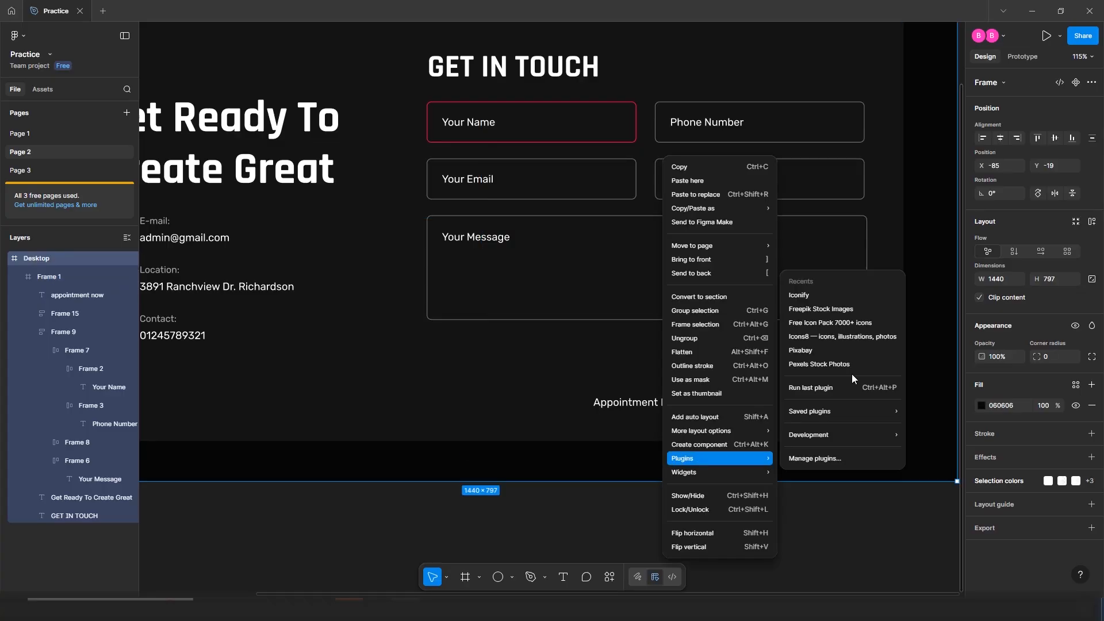
{"action": "left_click", "coordinate": [813, 295]}
{"action": "left_click", "coordinate": [778, 209]}
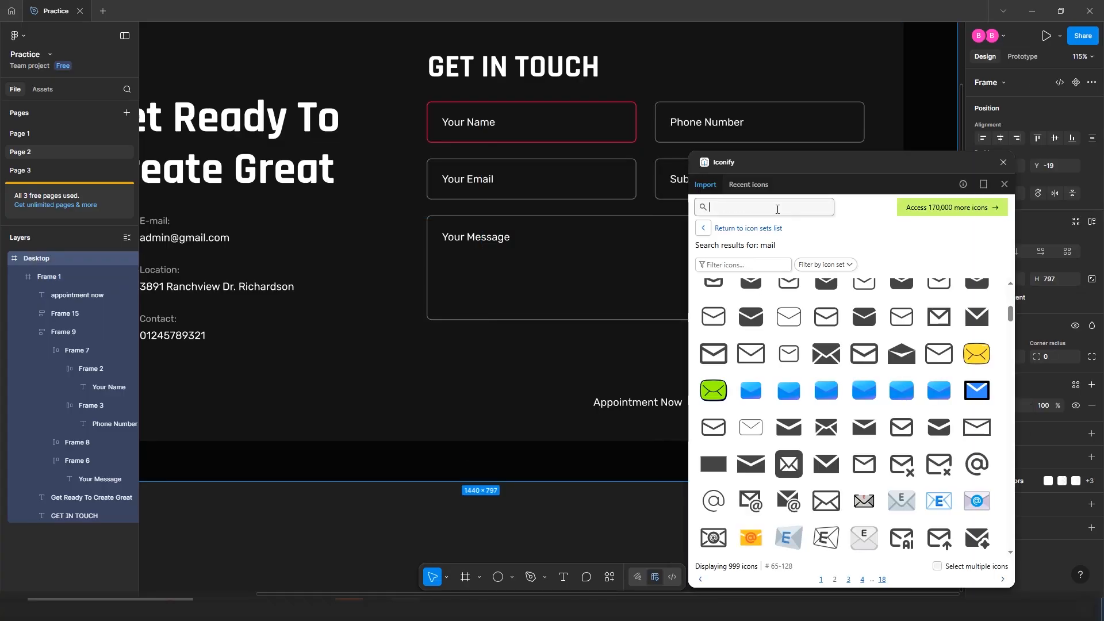
{"action": "type", "text": "arrow"}
{"action": "key", "text": "Return"}
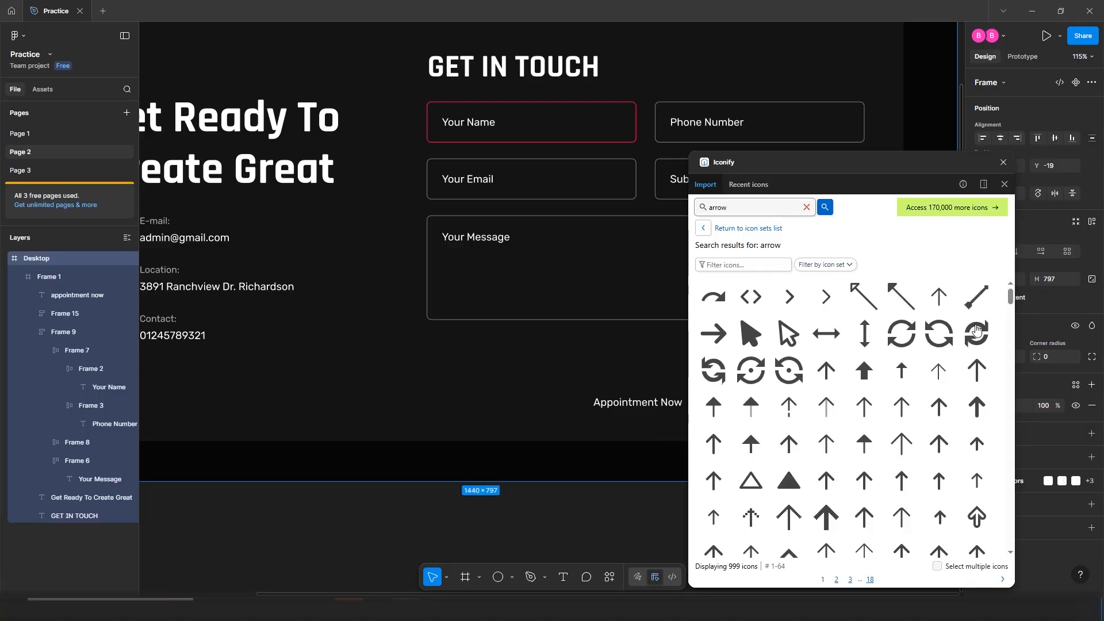
{"action": "left_click", "coordinate": [946, 371]}
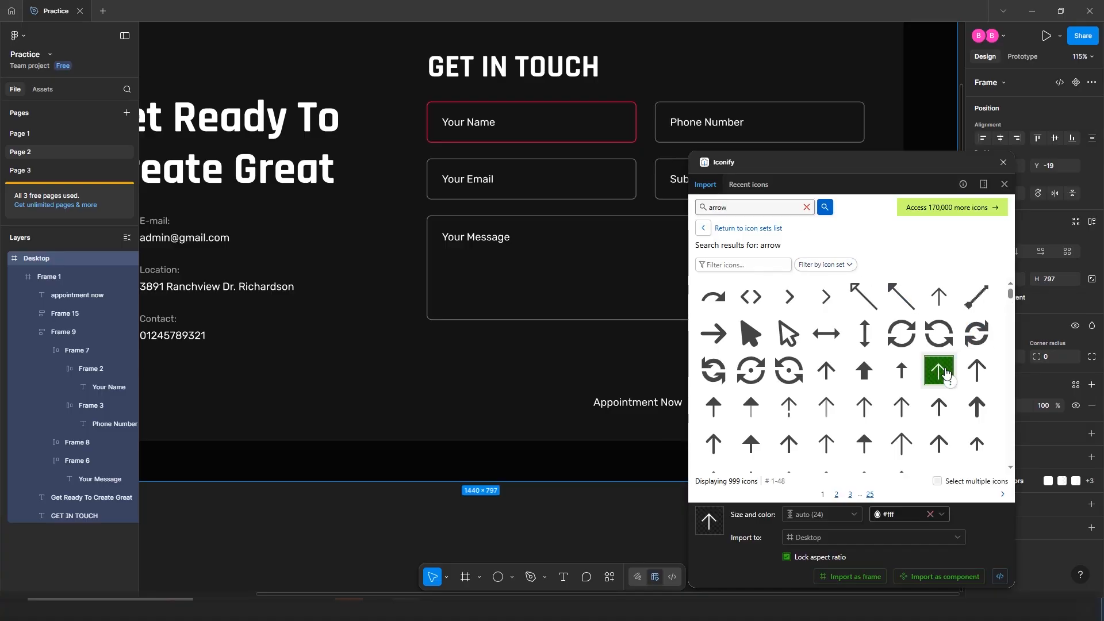
{"action": "left_click", "coordinate": [932, 577]}
{"action": "left_click", "coordinate": [1003, 163]}
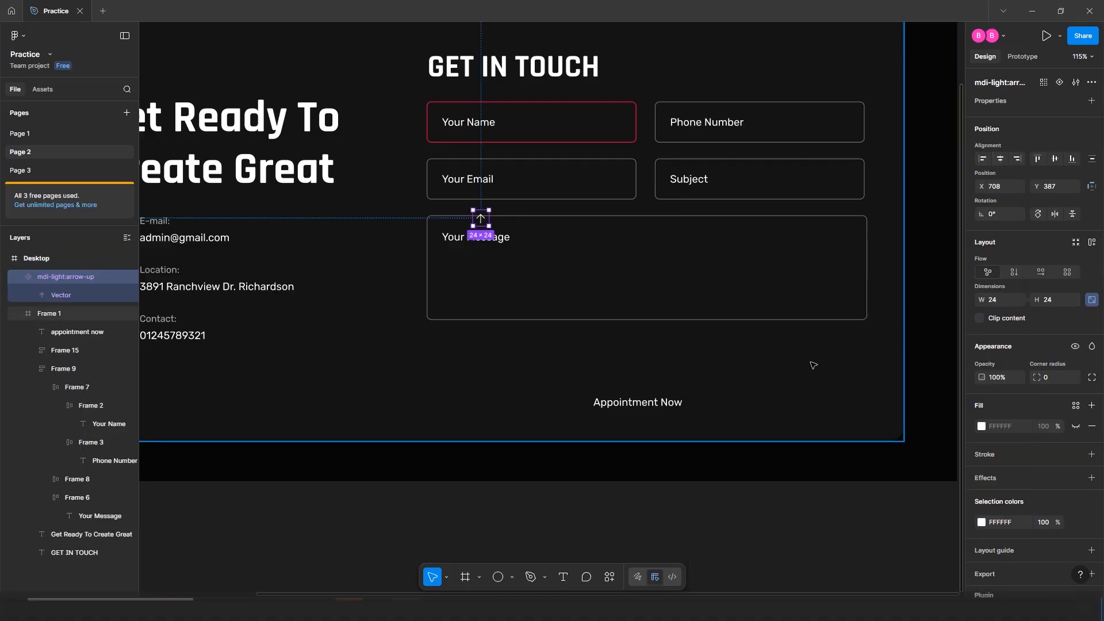
Move the arrow beside Appointment Now, extracting it from its icon wrapper and deleting the empty wrapper
{"action": "left_click_drag", "start_coordinate": [482, 220], "coordinate": [749, 401]}
{"action": "scroll", "coordinate": [750, 401], "scroll_direction": "up", "scroll_amount": 5}
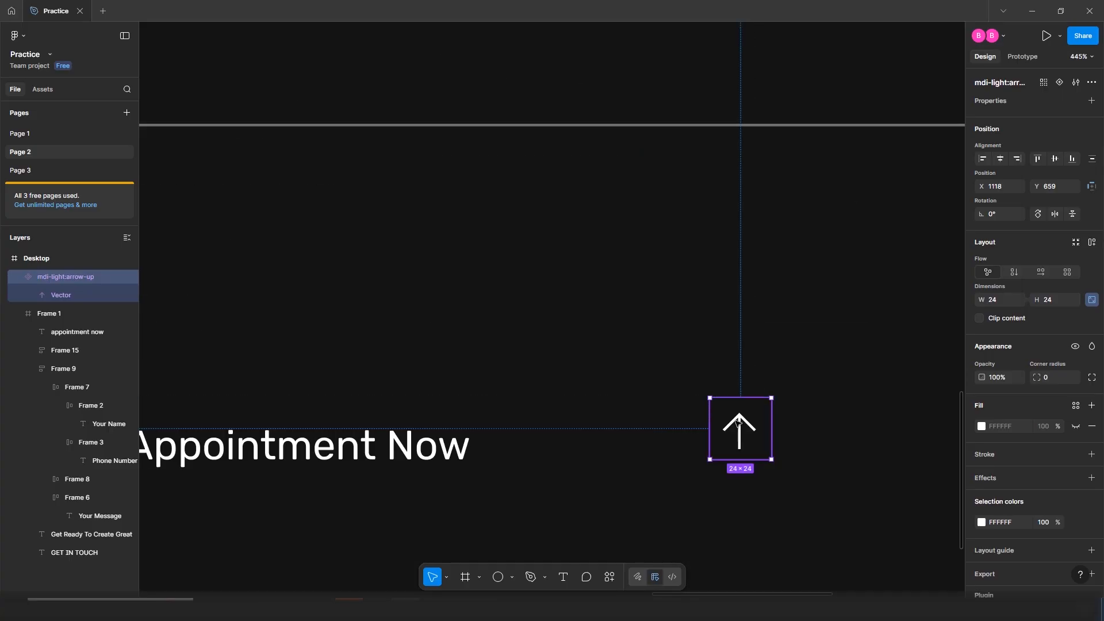
{"action": "double_click", "coordinate": [737, 423]}
{"action": "left_click_drag", "start_coordinate": [737, 424], "coordinate": [631, 424]}
{"action": "left_click", "coordinate": [730, 444]}
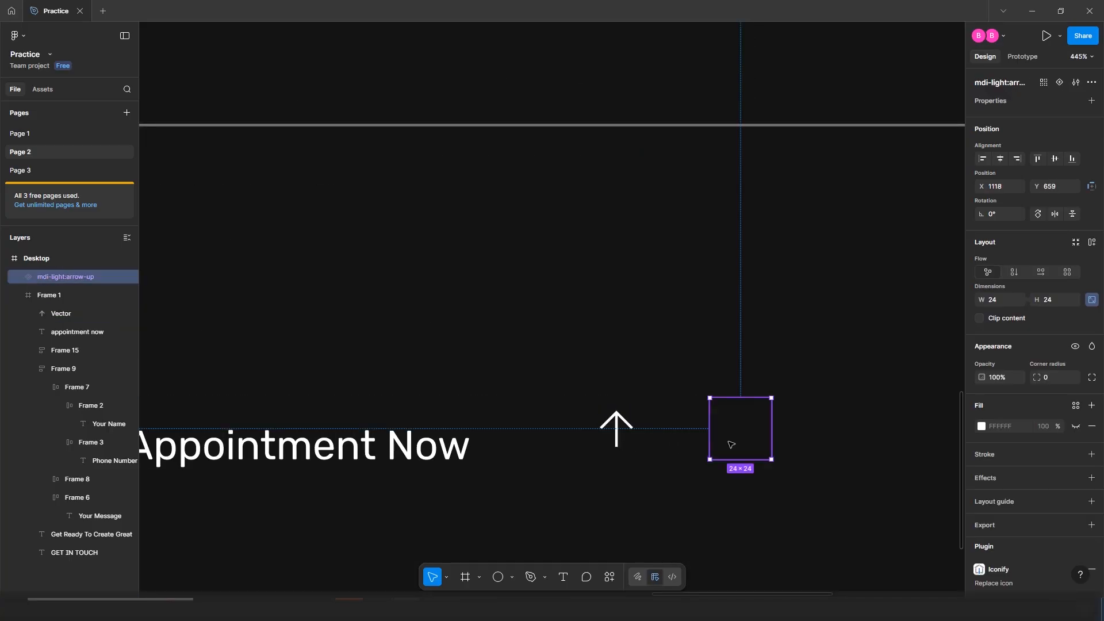
{"action": "key", "text": "Delete"}
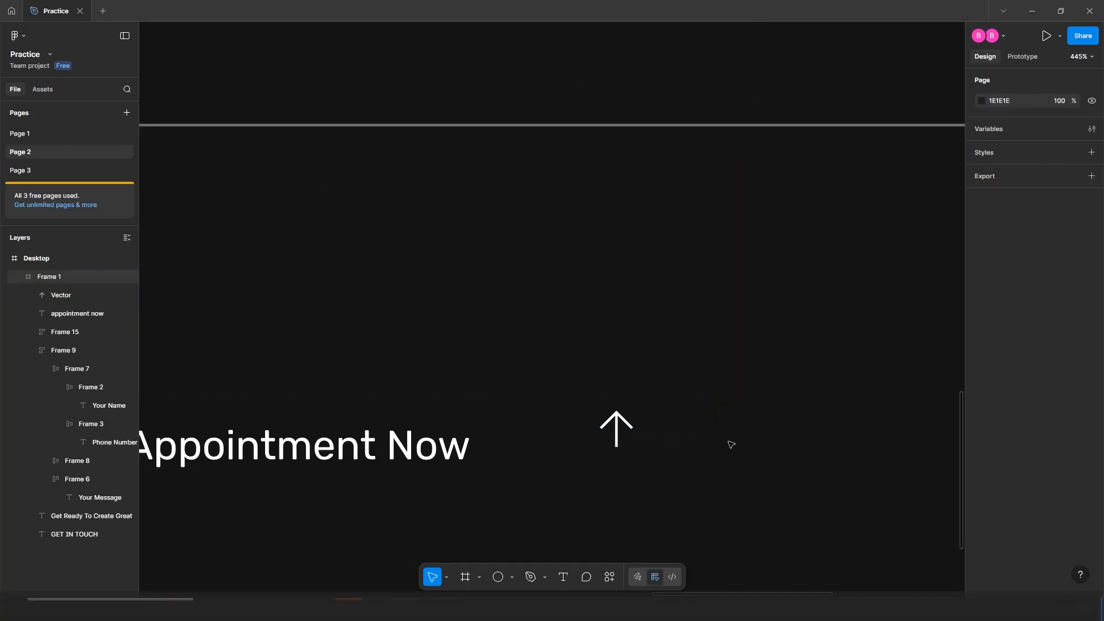
Rotate the arrow shape -90° so it points right
{"action": "left_click", "coordinate": [627, 436]}
{"action": "double_click", "coordinate": [627, 436]}
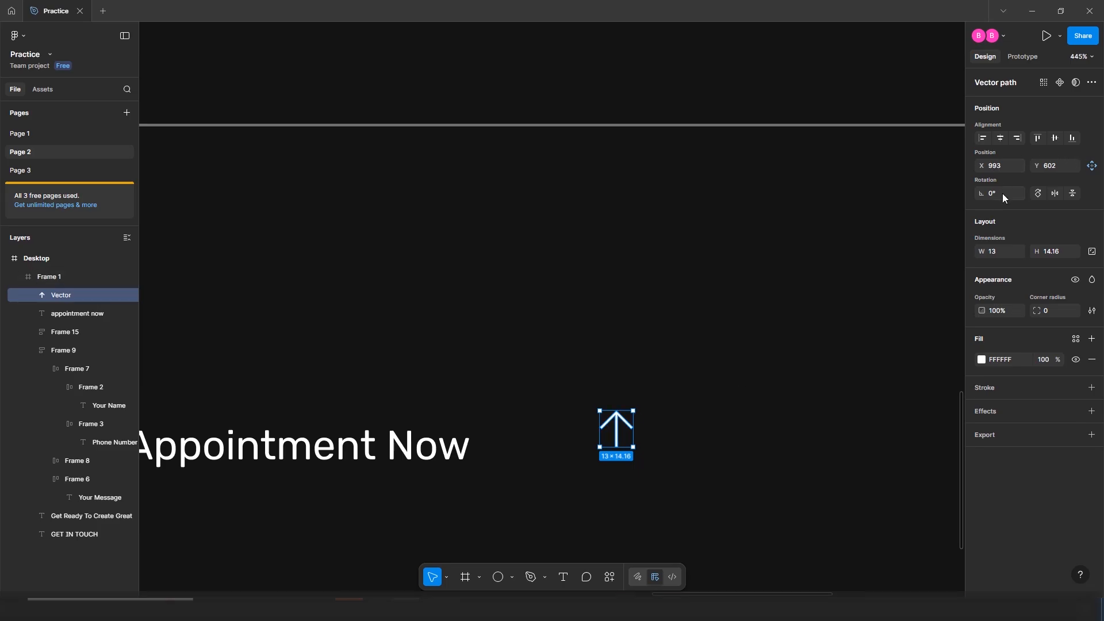
{"action": "left_click", "coordinate": [1003, 194]}
{"action": "type", "text": "-9"}
{"action": "key", "text": "Return"}
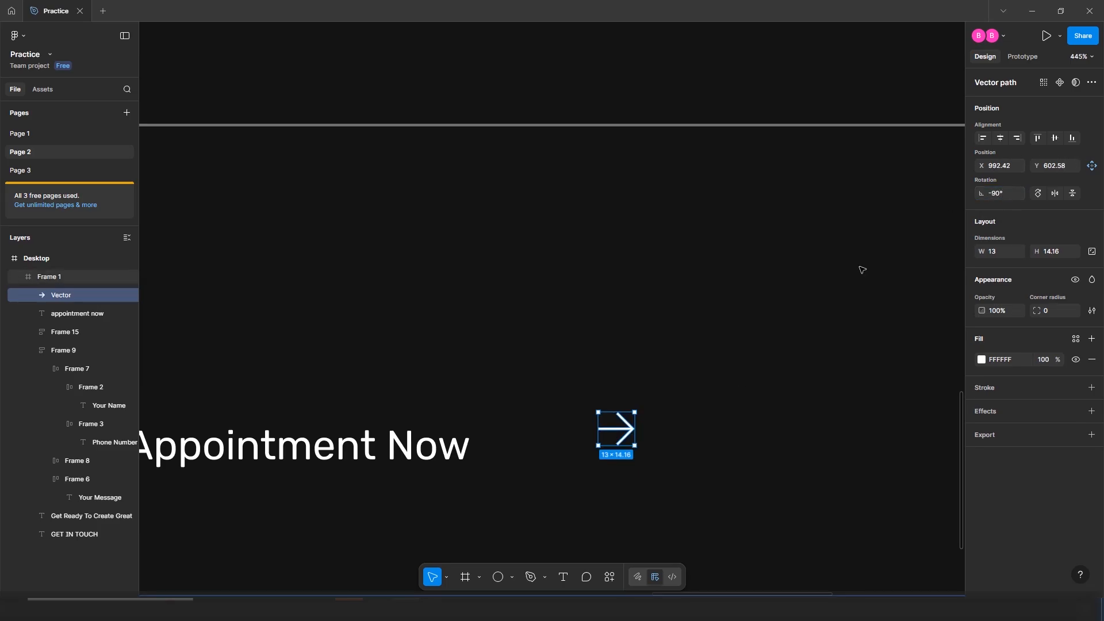
Wrap the Appointment Now label and arrow together in an auto-layout row
{"action": "left_click", "coordinate": [709, 396]}
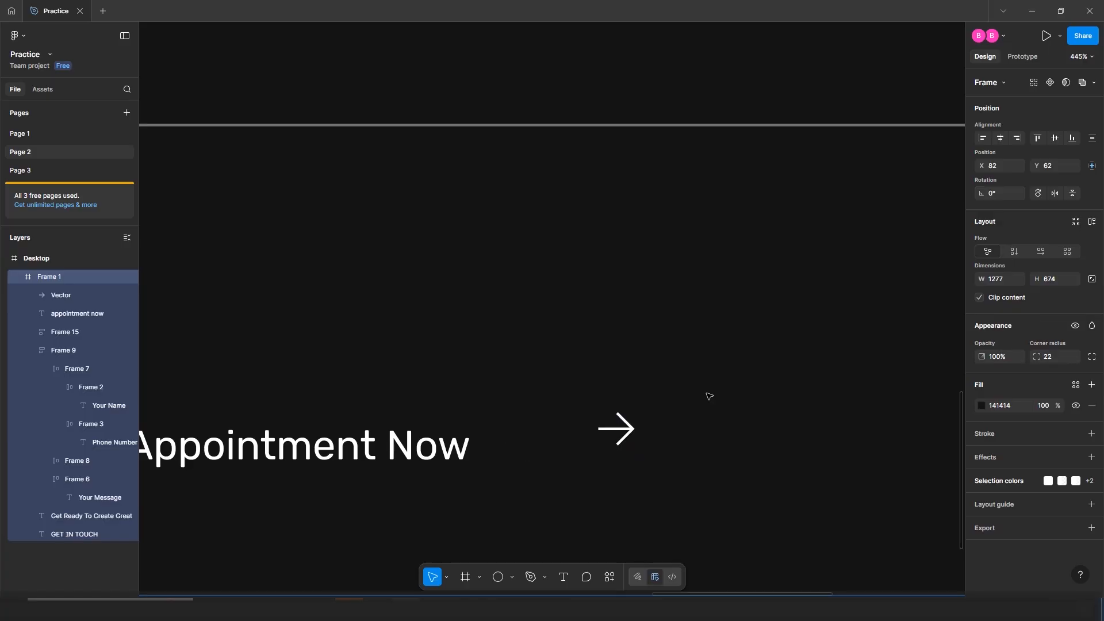
{"action": "left_click", "coordinate": [451, 444]}
{"action": "left_click", "coordinate": [522, 443], "text": "shift"}
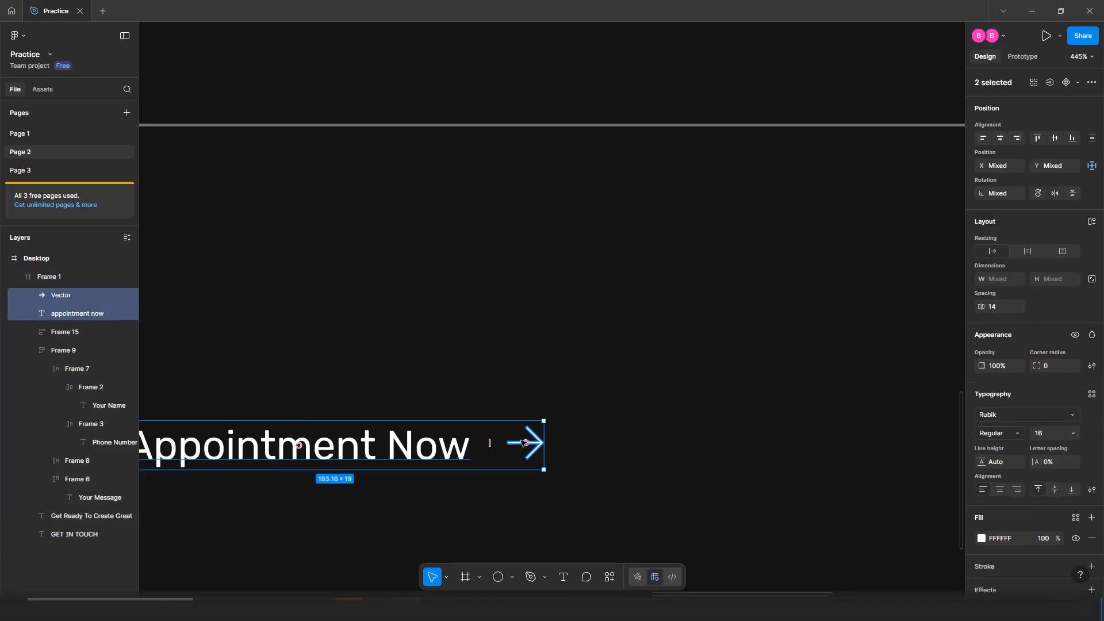
{"action": "key", "text": "shift+a"}
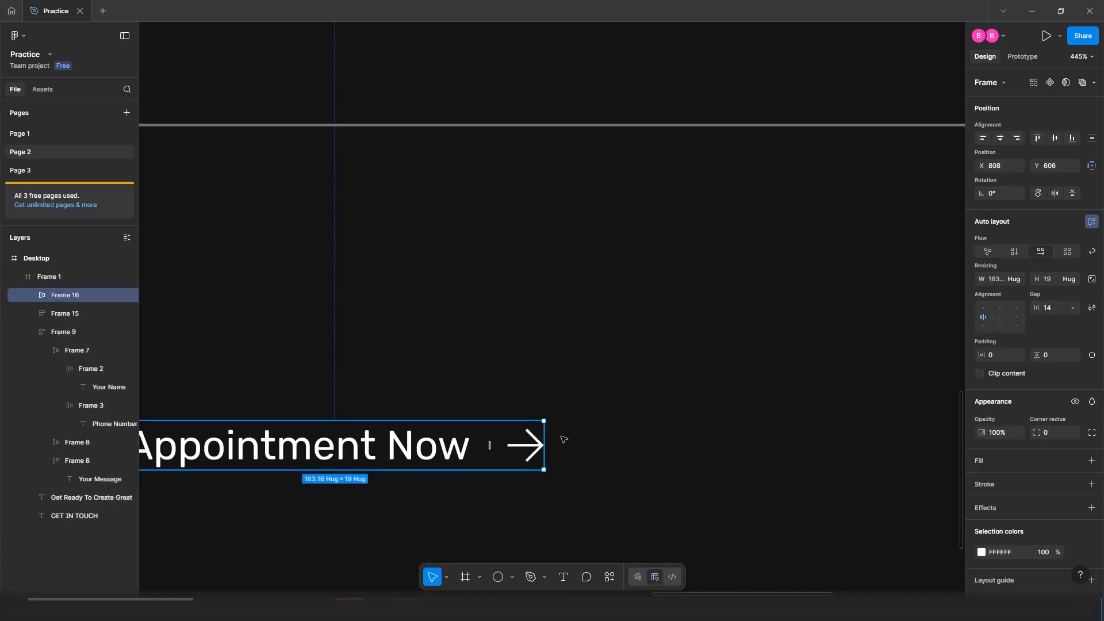
Resize the label-and-arrow row to 662 × 59 and move it beneath the message field
{"action": "scroll", "coordinate": [576, 435], "scroll_direction": "down", "scroll_amount": 5}
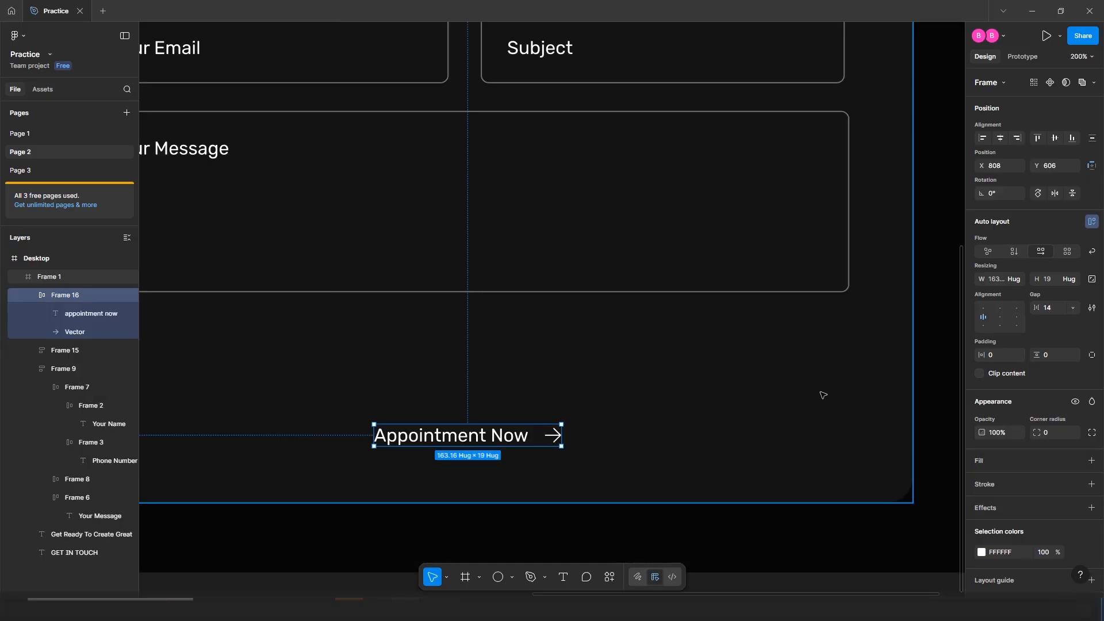
{"action": "left_click", "coordinate": [996, 279]}
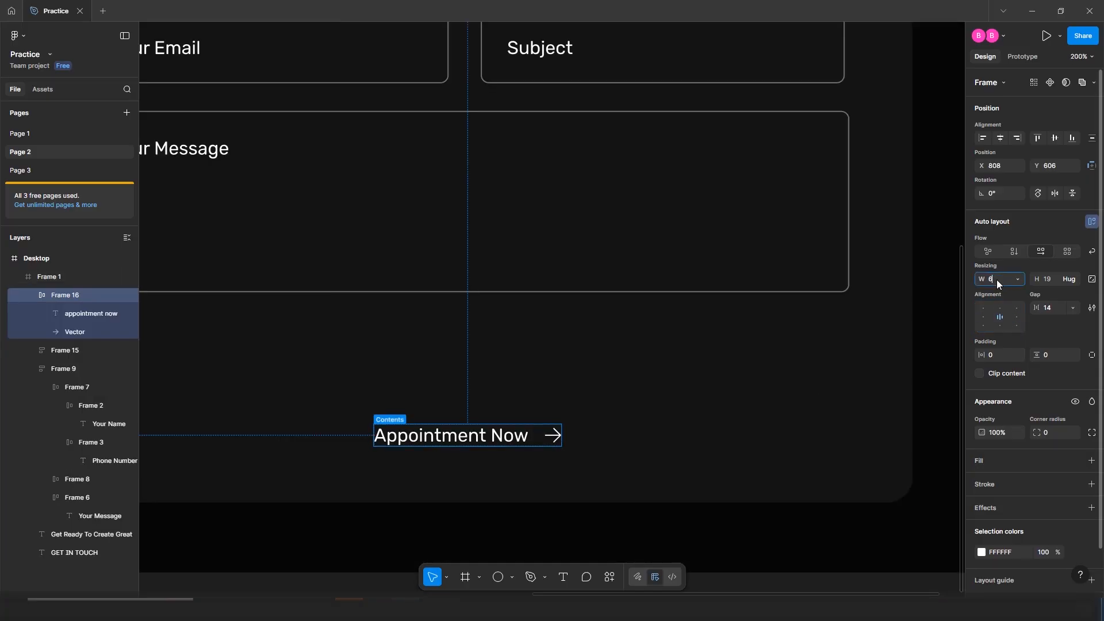
{"action": "type", "text": "662"}
{"action": "key", "text": "Return"}
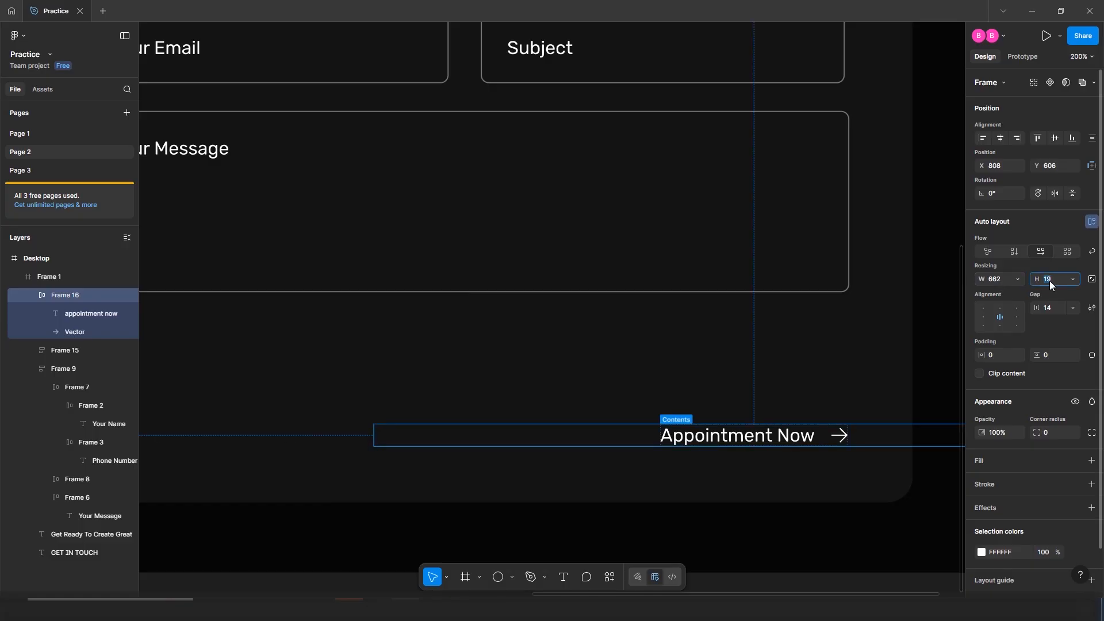
{"action": "left_click", "coordinate": [1050, 281]}
{"action": "type", "text": "59"}
{"action": "key", "text": "Return"}
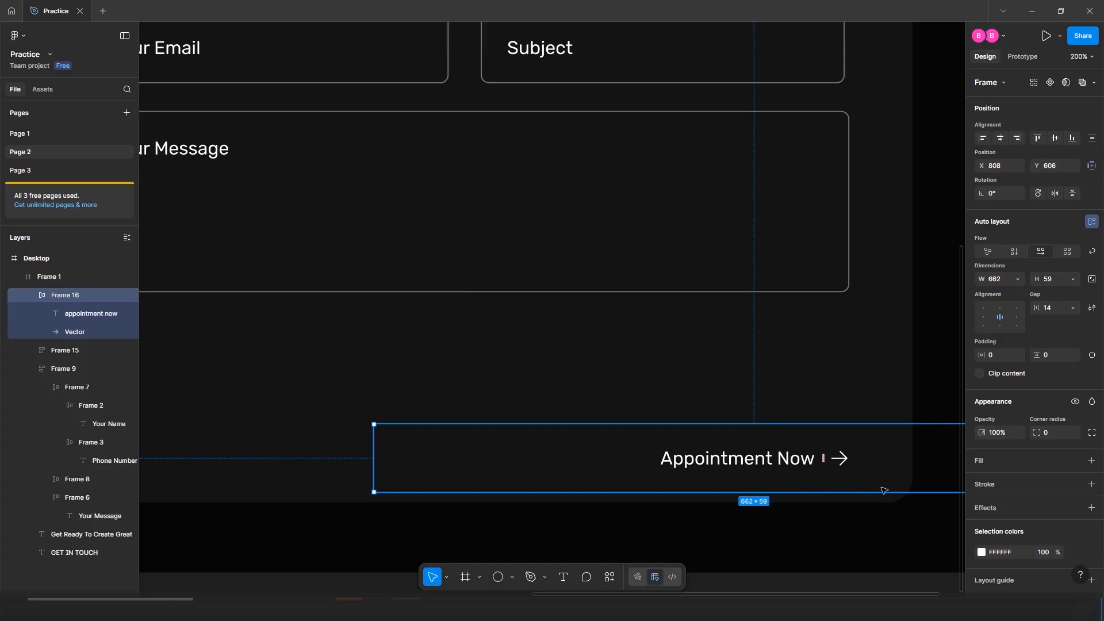
{"action": "left_click_drag", "start_coordinate": [753, 435], "coordinate": [566, 389]}
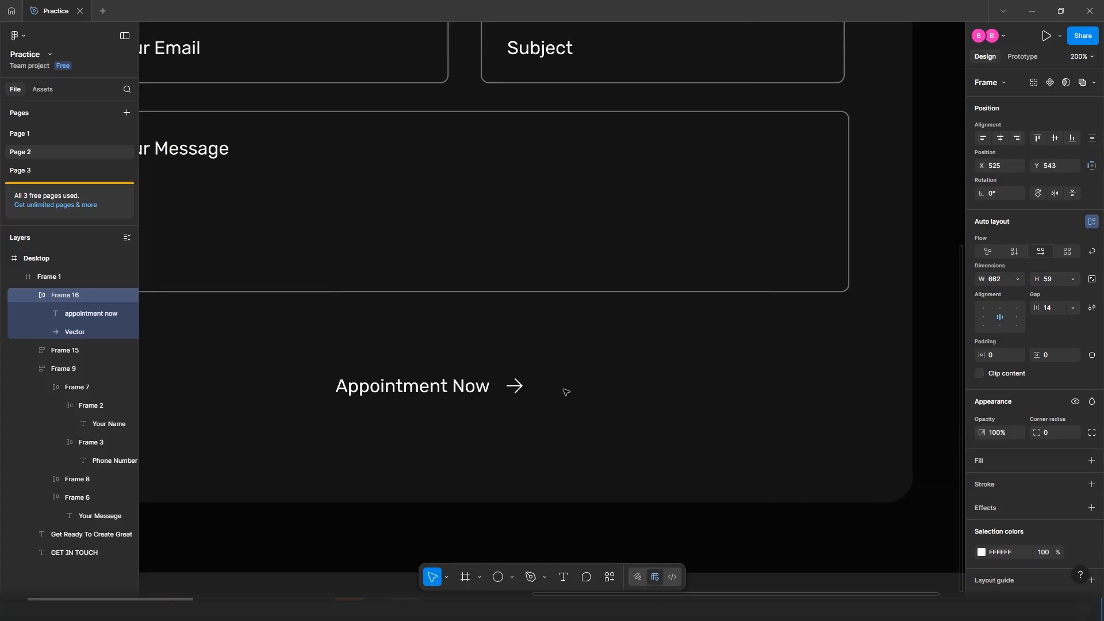
Give the button frame an FF014F fill and a 100 corner radius
{"action": "left_click", "coordinate": [1091, 460]}
{"action": "left_click", "coordinate": [1004, 488]}
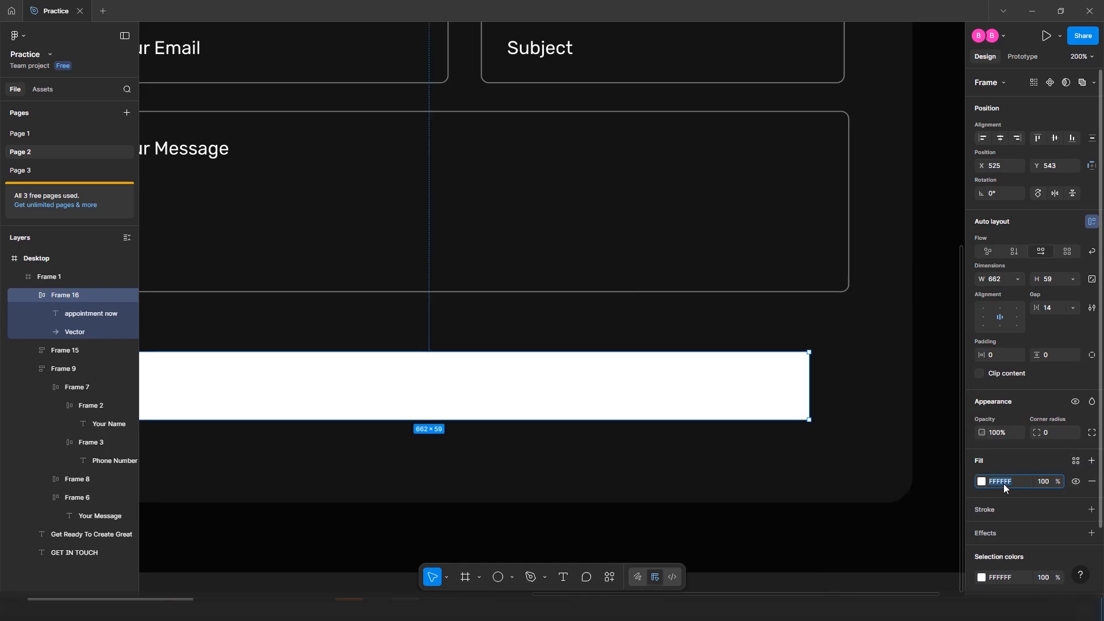
{"action": "type", "text": "FF014F"}
{"action": "key", "text": "Return"}
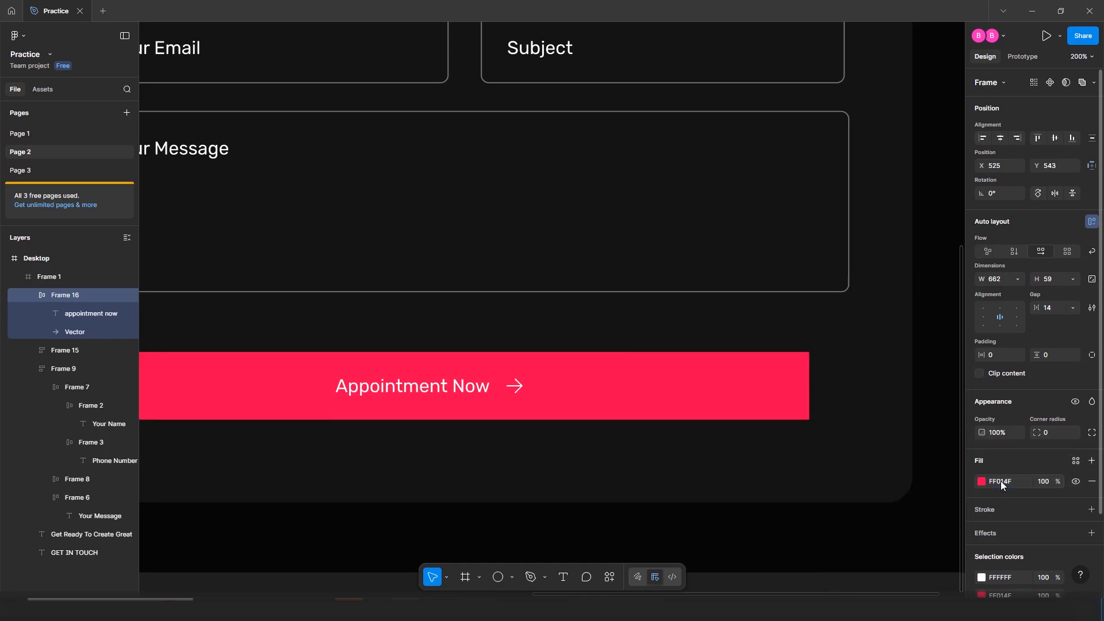
{"action": "left_click", "coordinate": [1056, 432]}
{"action": "type", "text": "100"}
{"action": "key", "text": "Return"}
{"action": "left_click", "coordinate": [840, 455]}
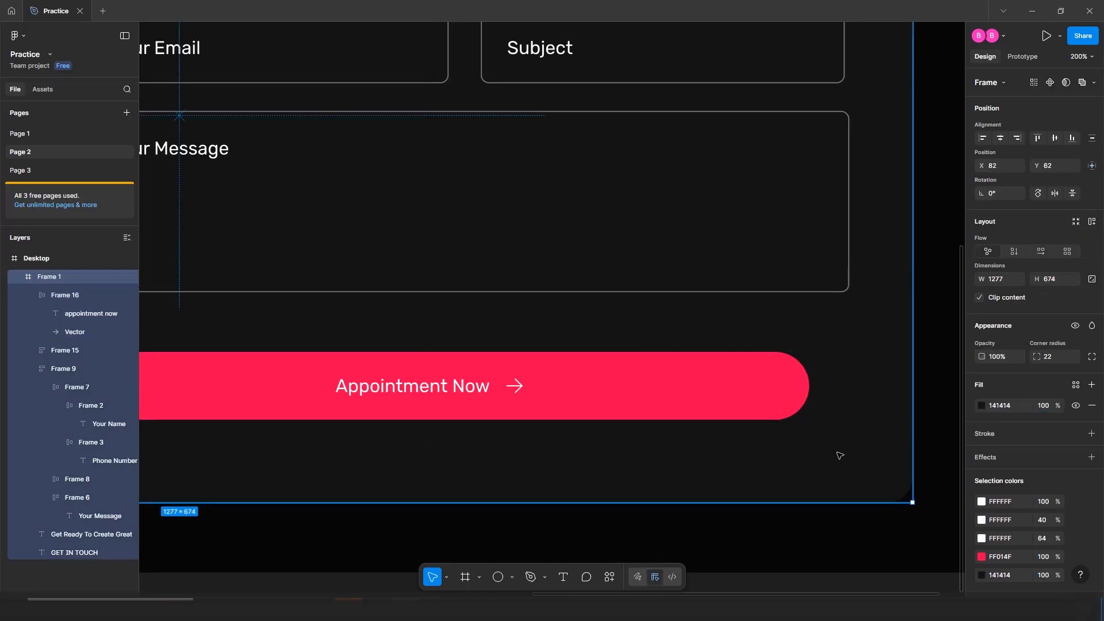
{"action": "left_click", "coordinate": [438, 392]}
Give the Appointment Now label 4% letter spacing and Medium font weight
{"action": "double_click", "coordinate": [438, 393]}
{"action": "double_click", "coordinate": [438, 393]}
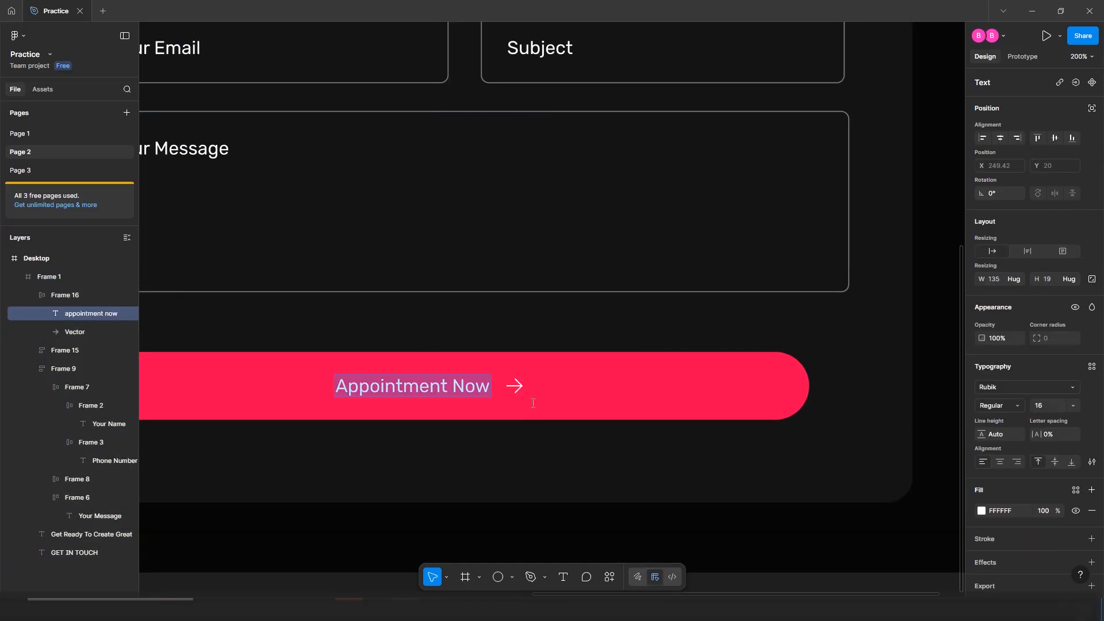
{"action": "left_click", "coordinate": [1054, 434]}
{"action": "type", "text": "4"}
{"action": "key", "text": "Return"}
{"action": "key", "text": "Escape"}
{"action": "left_click", "coordinate": [408, 390]}
{"action": "double_click", "coordinate": [407, 390]}
{"action": "double_click", "coordinate": [407, 390]}
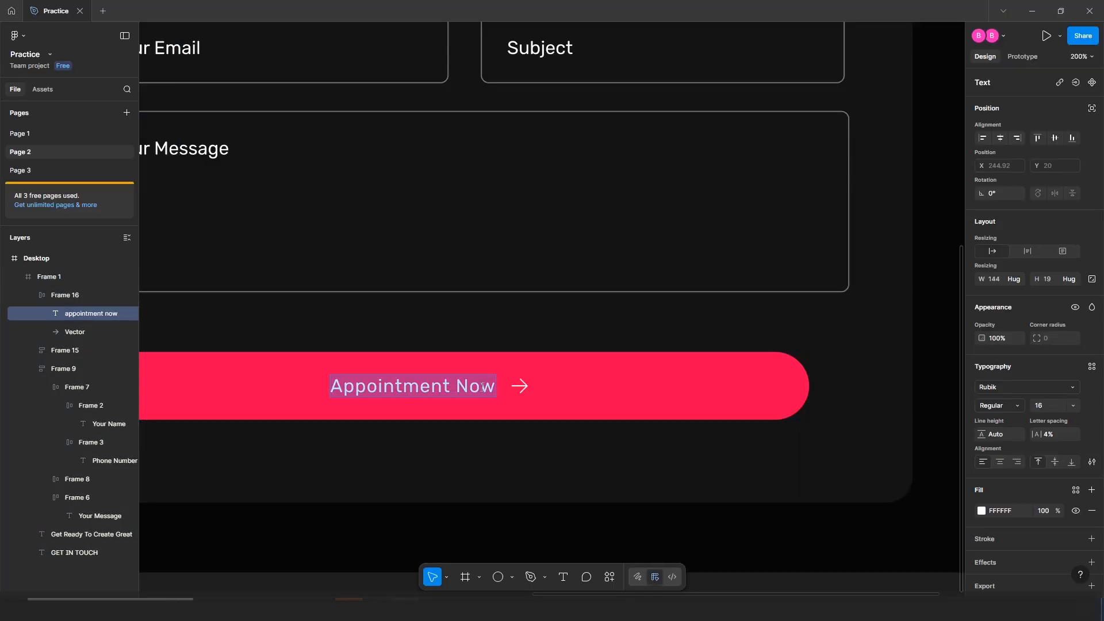
{"action": "left_click", "coordinate": [985, 406]}
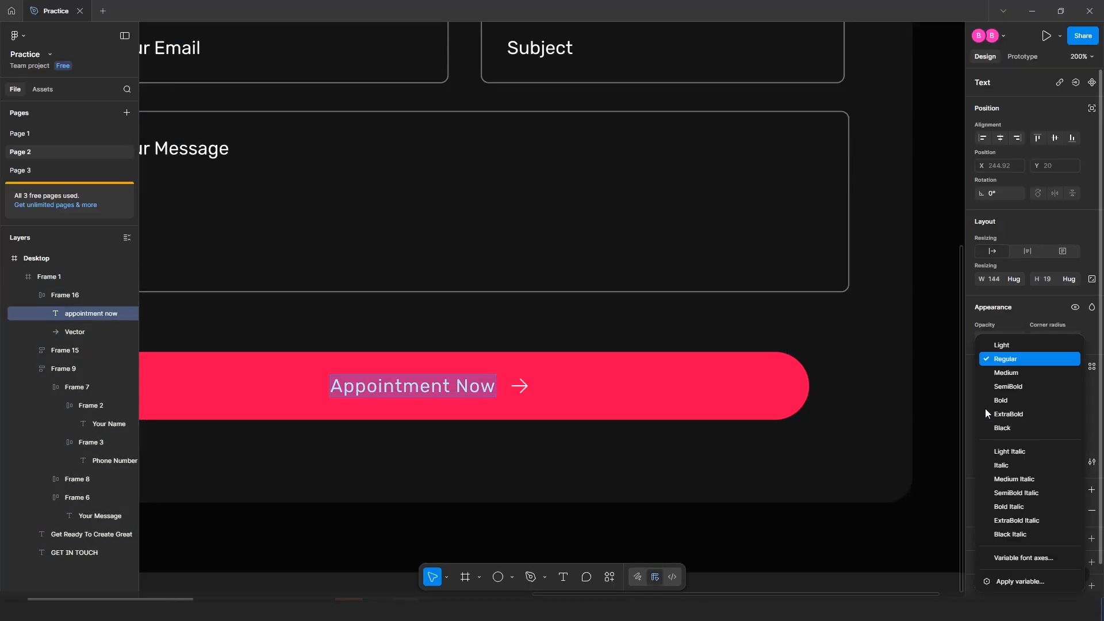
{"action": "left_click", "coordinate": [1005, 373]}
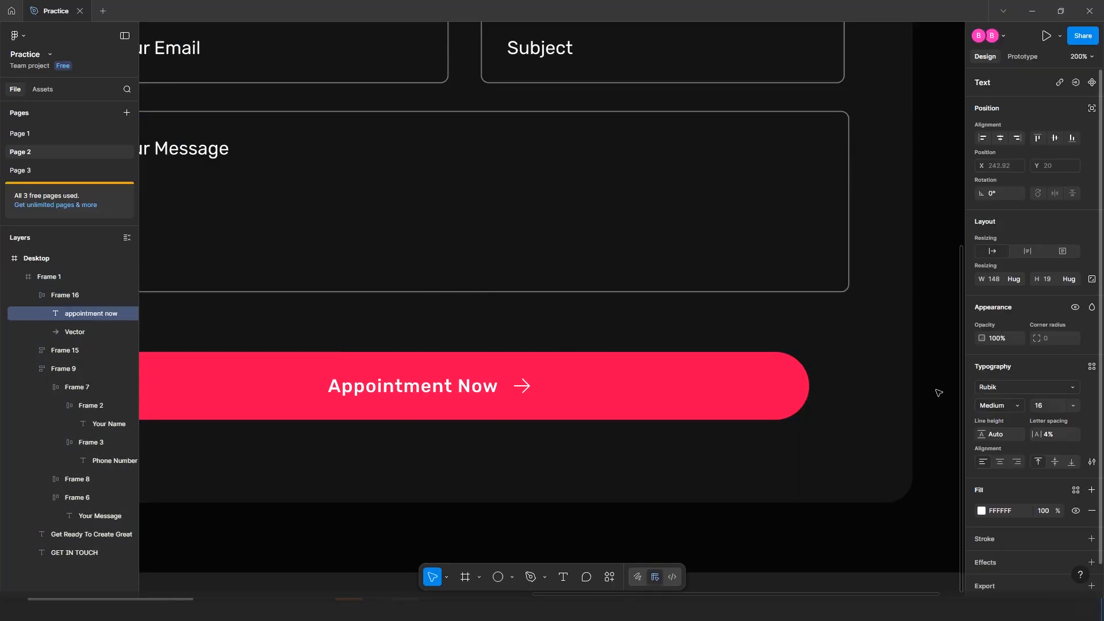
{"action": "left_click", "coordinate": [527, 448]}
Set the label-to-arrow gap to 7 and move the button up under the message field
{"action": "scroll", "coordinate": [527, 449], "scroll_direction": "down", "scroll_amount": 3}
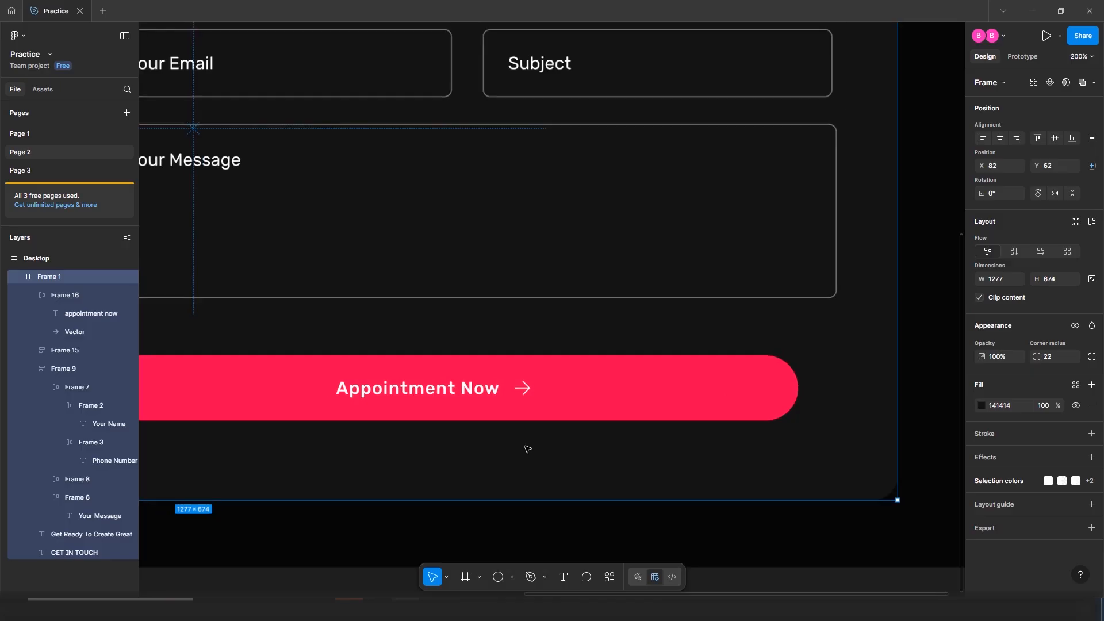
{"action": "left_click", "coordinate": [523, 395]}
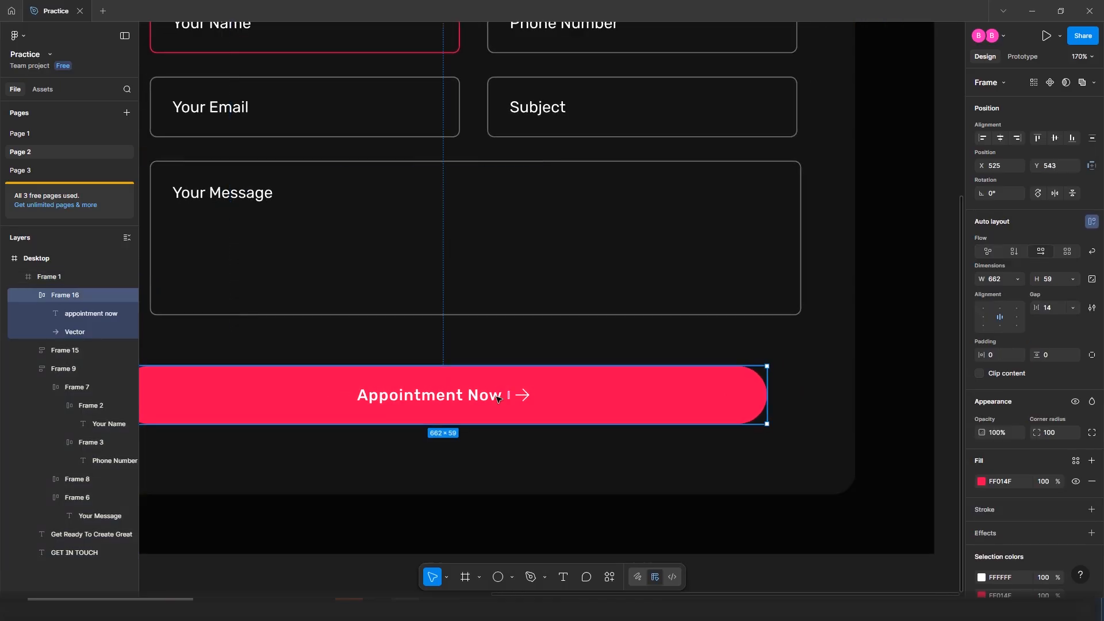
{"action": "key", "text": "Down"}
{"action": "key", "text": "Down"}
{"action": "key", "text": "Down"}
{"action": "key", "text": "Down"}
{"action": "key", "text": "Down"}
{"action": "key", "text": "Down"}
{"action": "key", "text": "Down"}
{"action": "key", "text": "Down"}
{"action": "key", "text": "Down"}
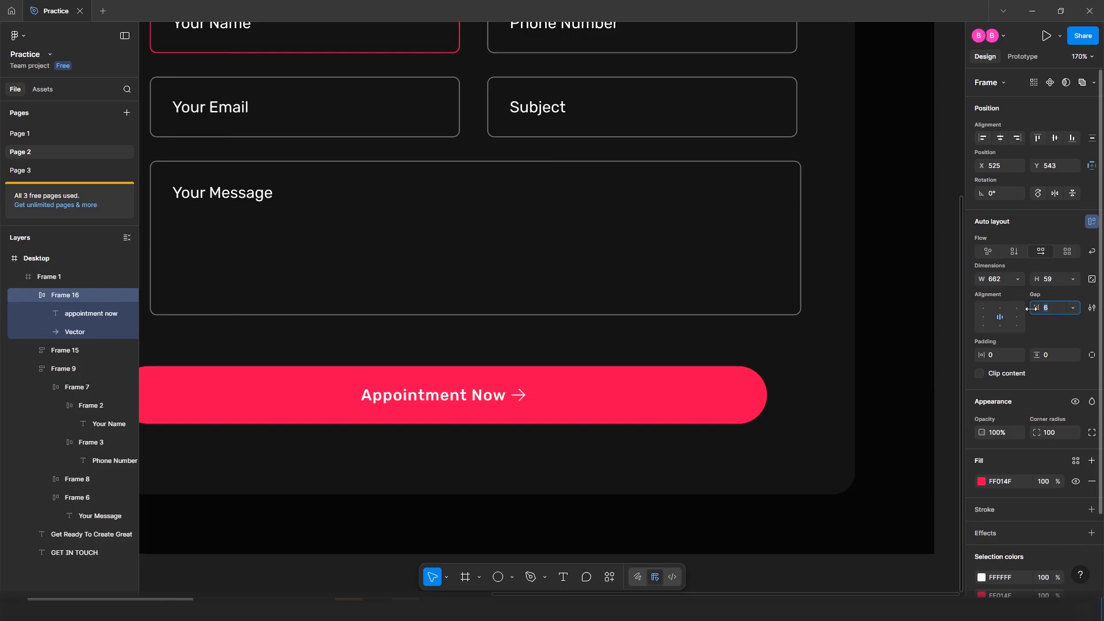
{"action": "left_click", "coordinate": [850, 432]}
{"action": "key", "text": "ctrl+z"}
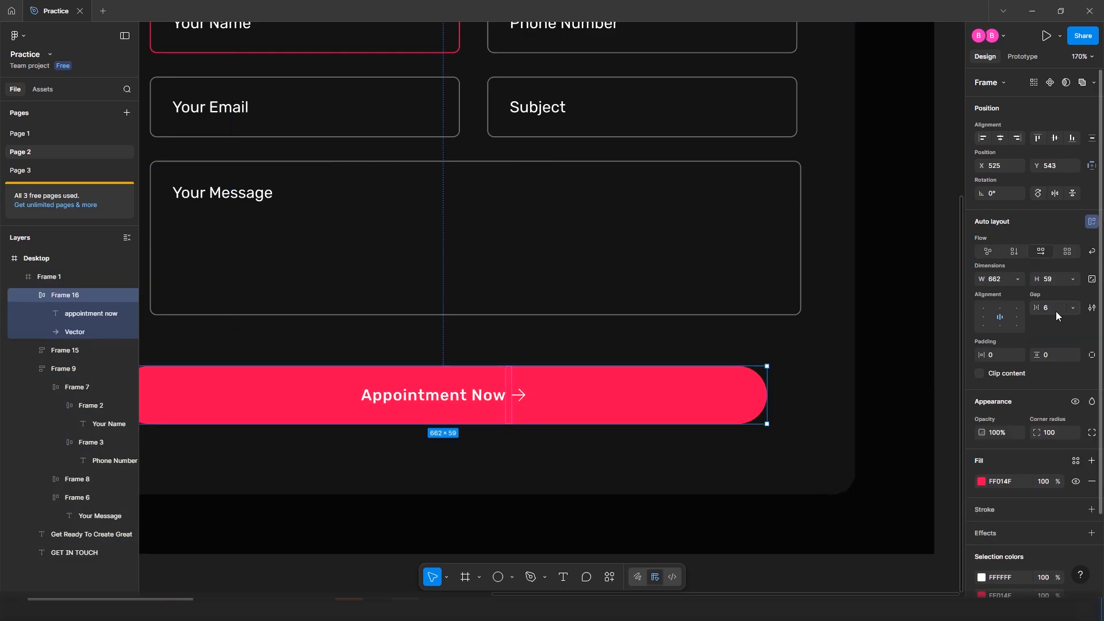
{"action": "key", "text": "Up"}
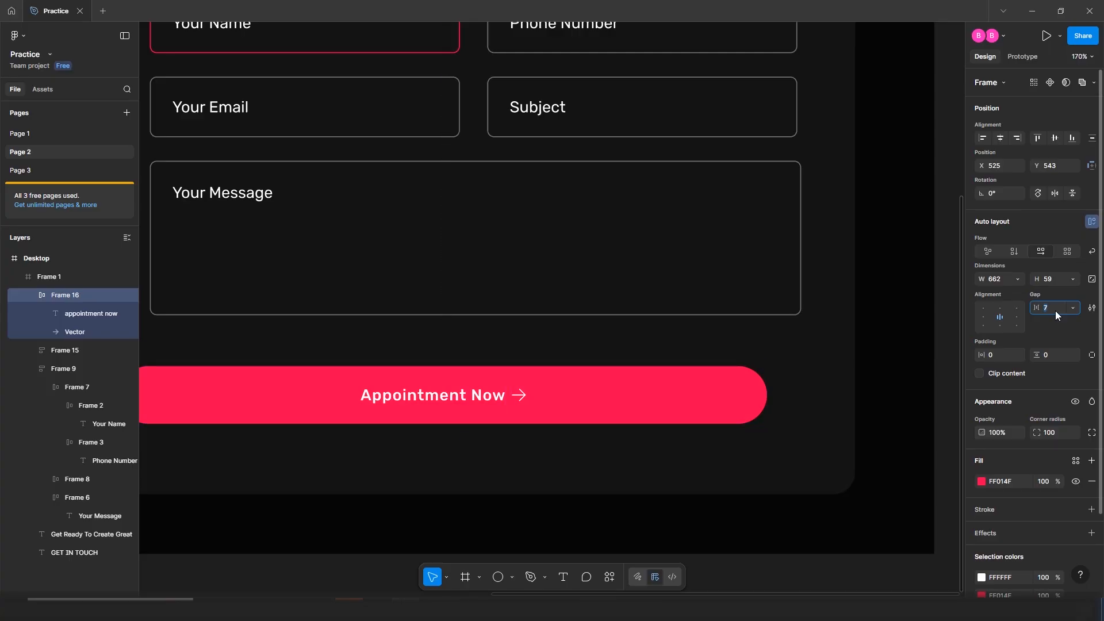
{"action": "left_click_drag", "start_coordinate": [609, 381], "coordinate": [636, 354]}
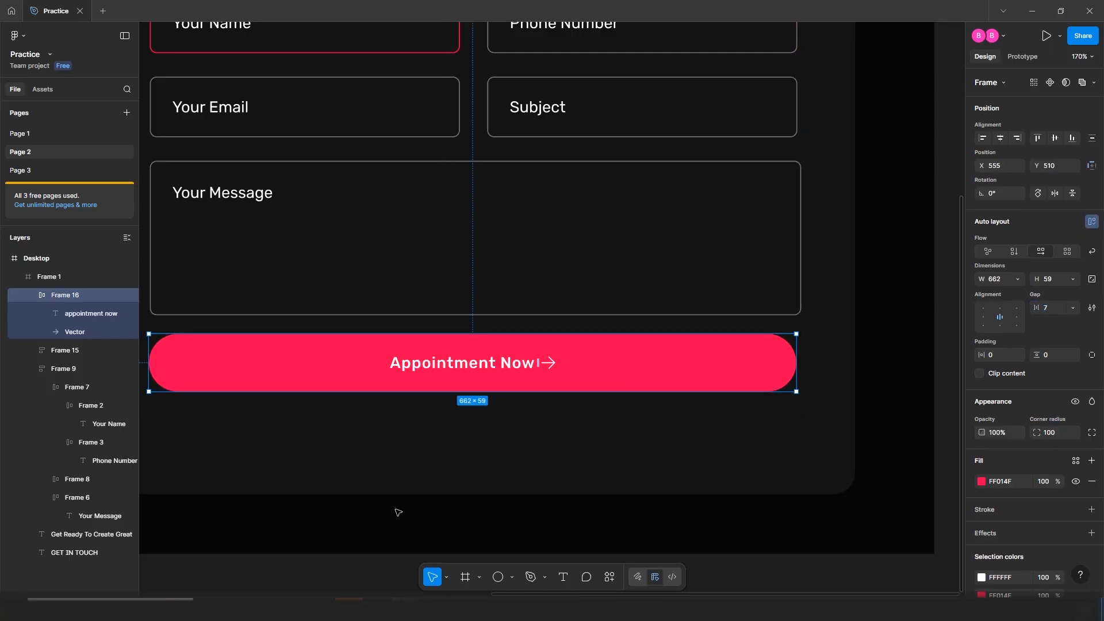
{"action": "key", "text": "Right"}
{"action": "key", "text": "Right"}
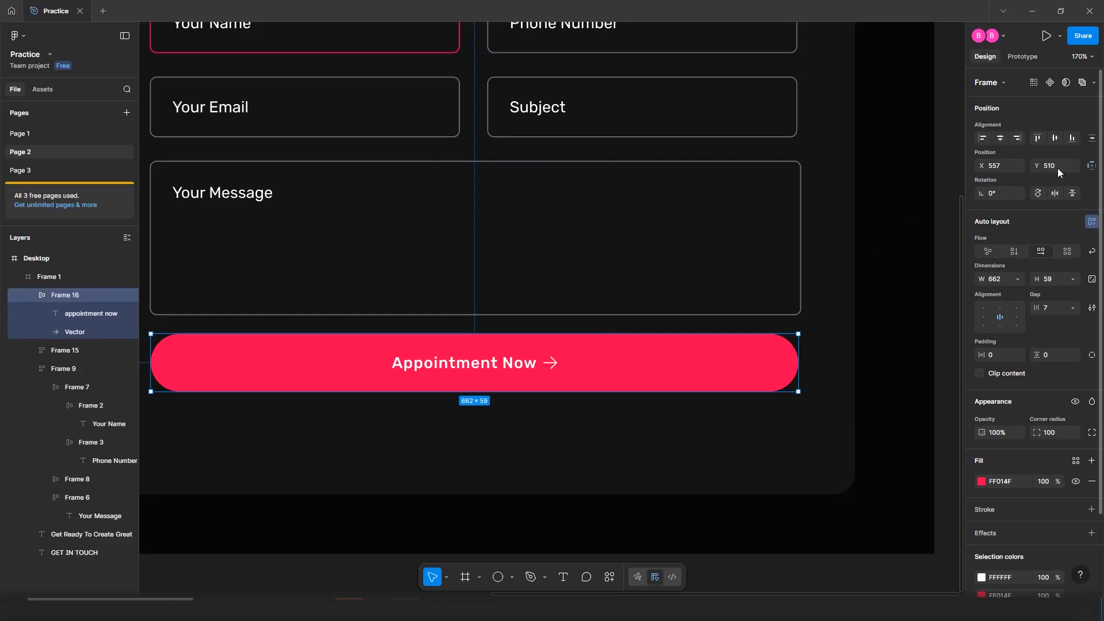
Nudge the form fields up slightly and set the button's Y position to 520
{"action": "left_click", "coordinate": [600, 283]}
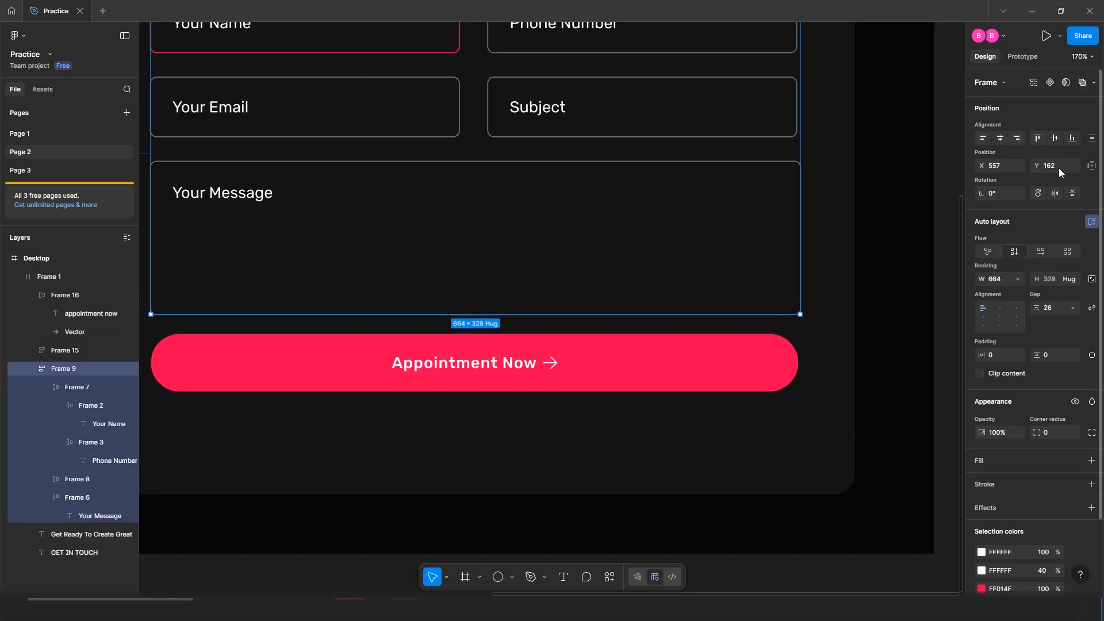
{"action": "key", "text": "BackSpace"}
{"action": "key", "text": "BackSpace"}
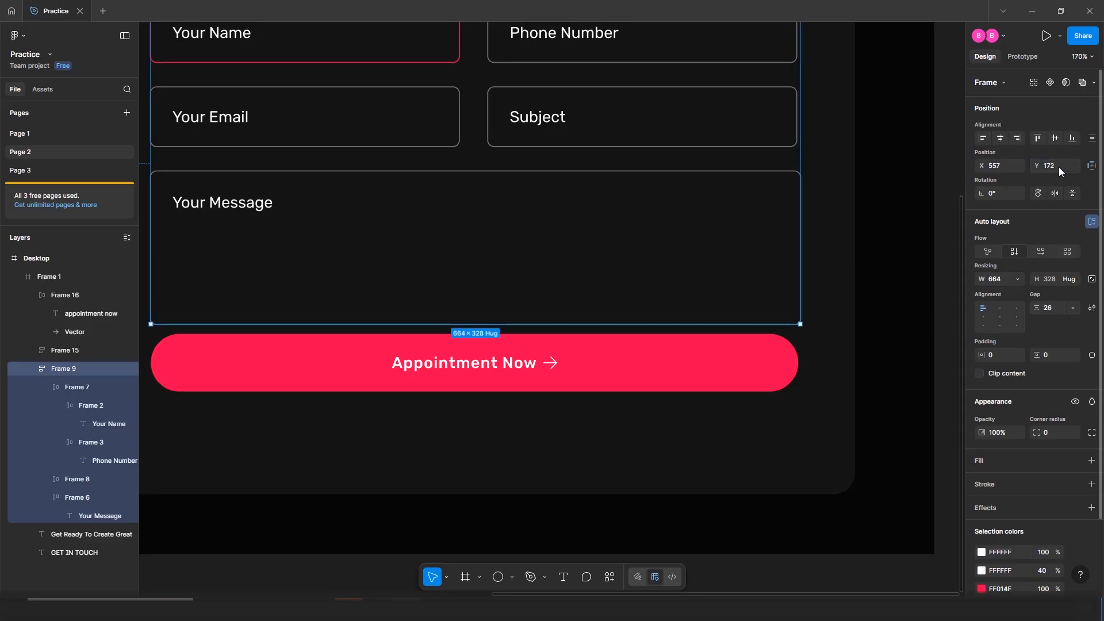
{"action": "key", "text": "shift+Up"}
{"action": "left_click", "coordinate": [660, 364]}
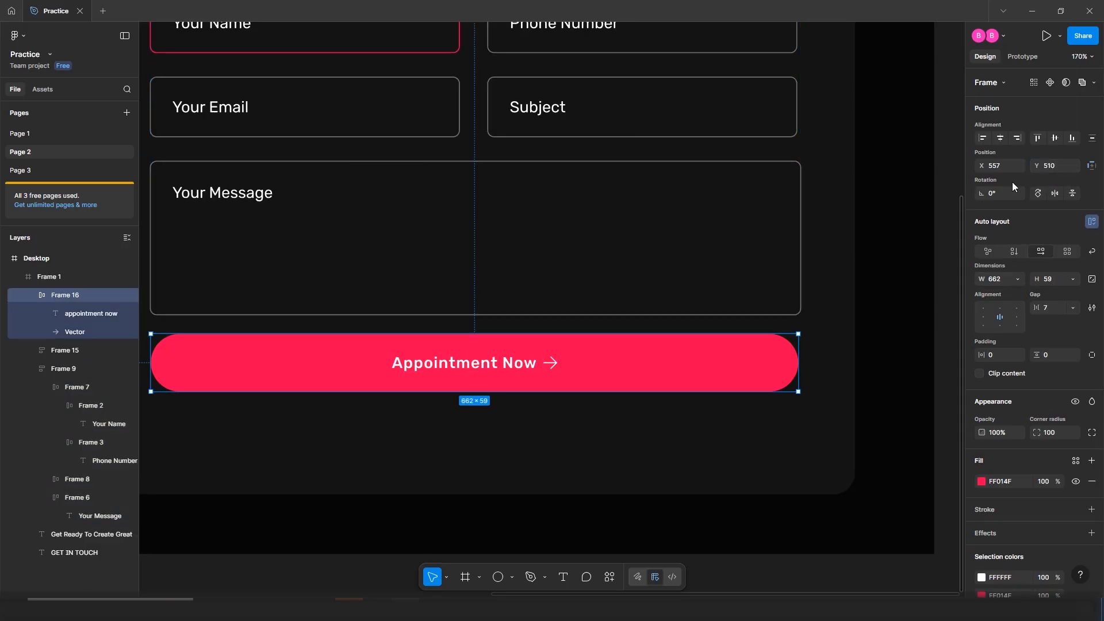
{"action": "left_click", "coordinate": [1055, 168]}
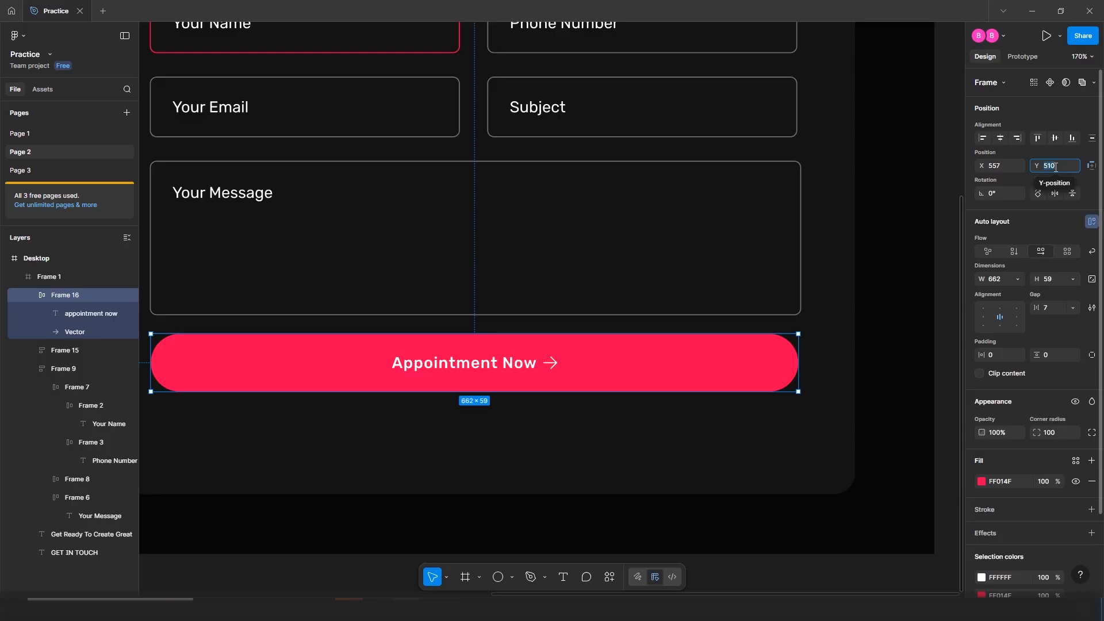
{"action": "type", "text": "52"}
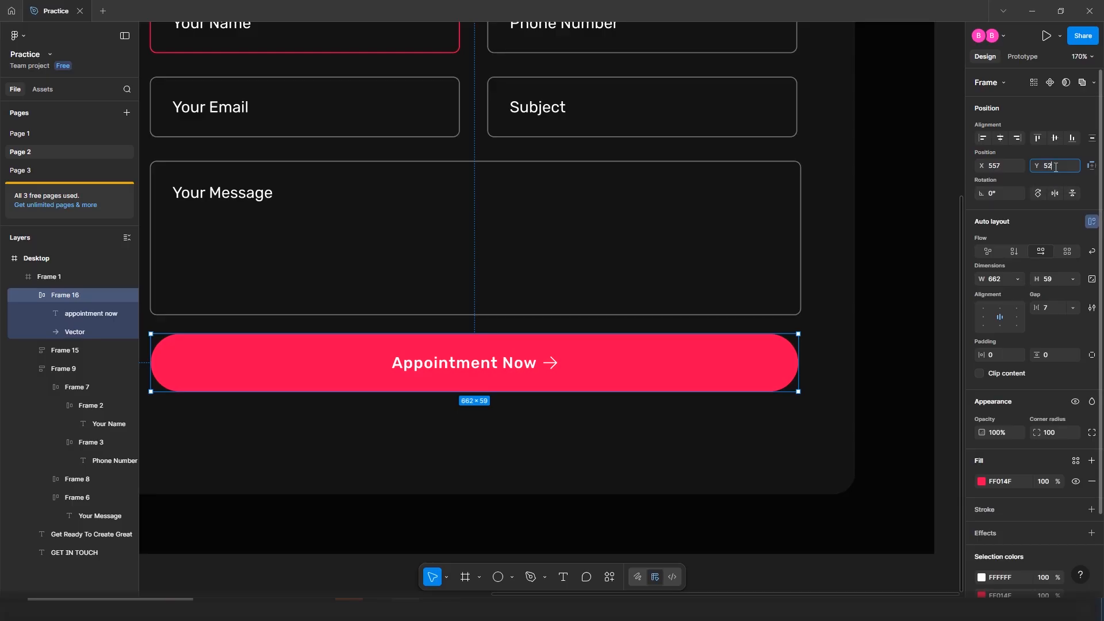
{"action": "key", "text": "Return"}
Align the button at X 557 and review the finished contact section
{"action": "left_click", "coordinate": [552, 276]}
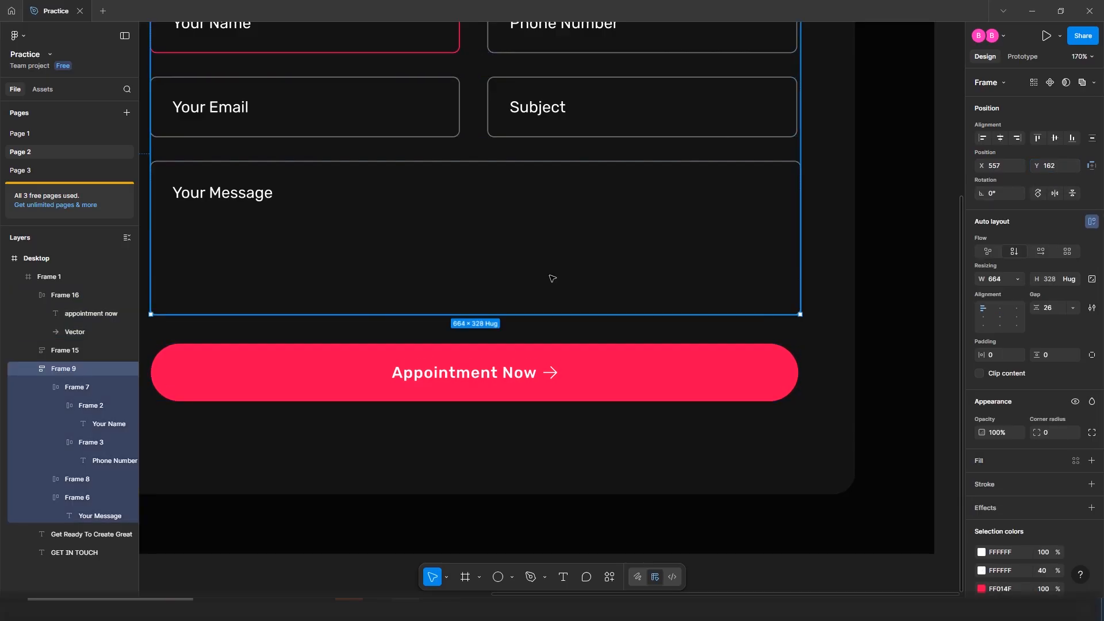
{"action": "left_click", "coordinate": [569, 432]}
{"action": "scroll", "coordinate": [571, 433], "scroll_direction": "down", "scroll_amount": 5}
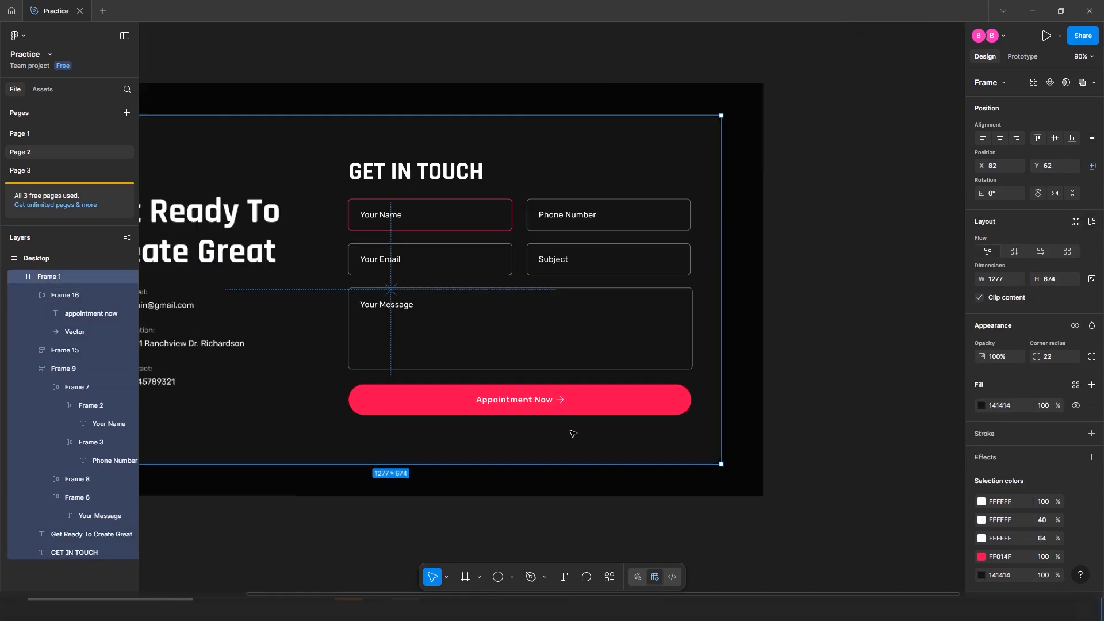
{"action": "left_click", "coordinate": [561, 409]}
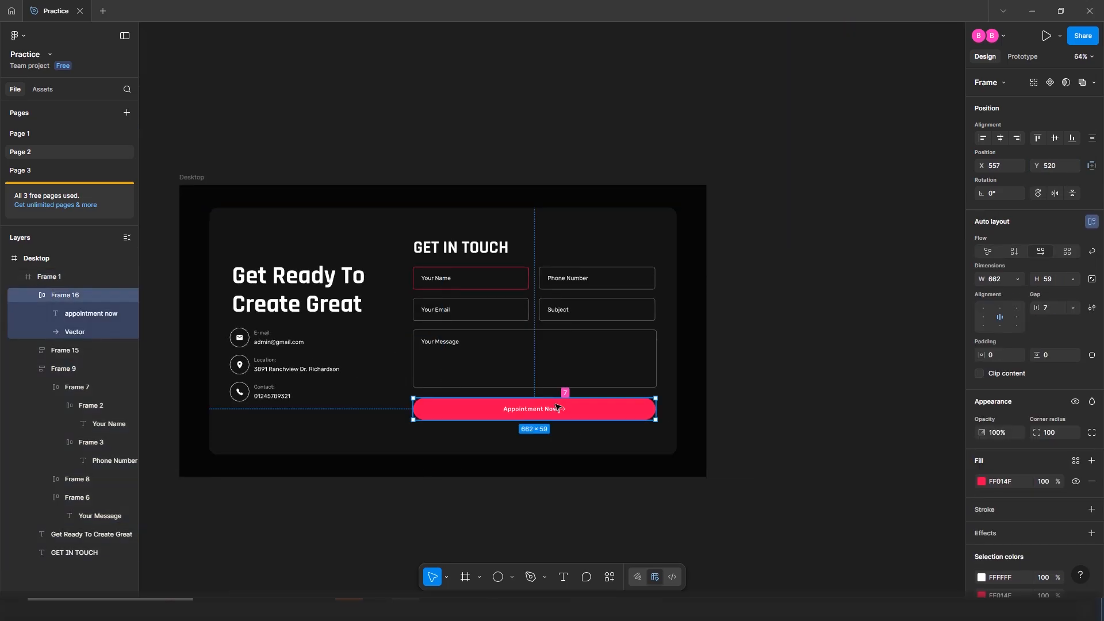
{"action": "left_click_drag", "start_coordinate": [556, 407], "coordinate": [557, 406]}
{"action": "left_click", "coordinate": [540, 449]}
{"action": "left_click", "coordinate": [596, 518]}
{"action": "scroll", "coordinate": [596, 517], "scroll_direction": "up", "scroll_amount": 2}
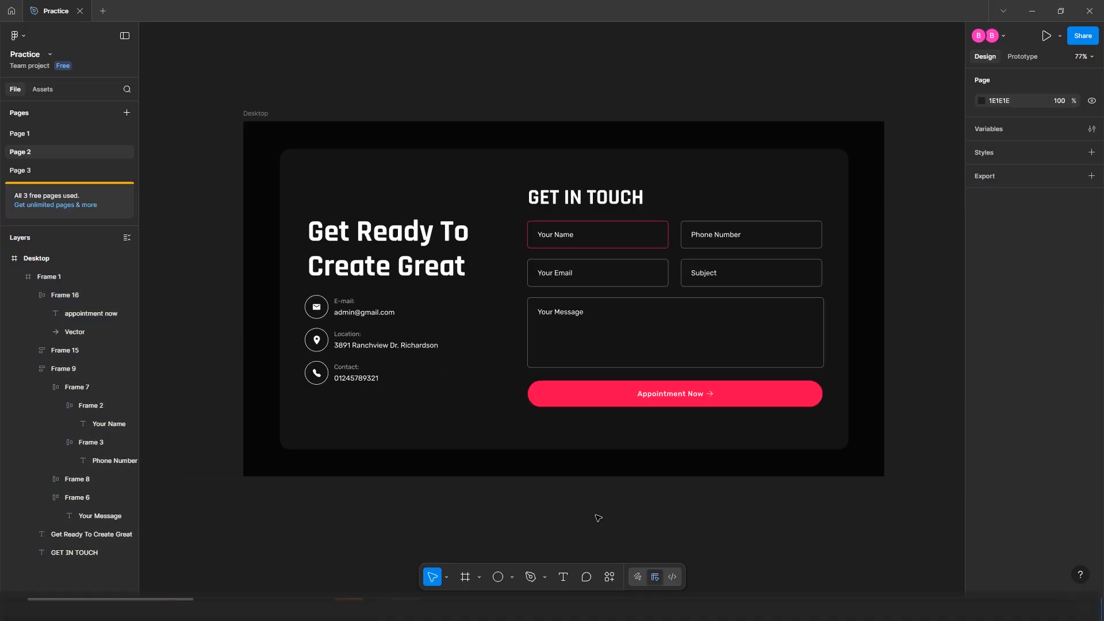